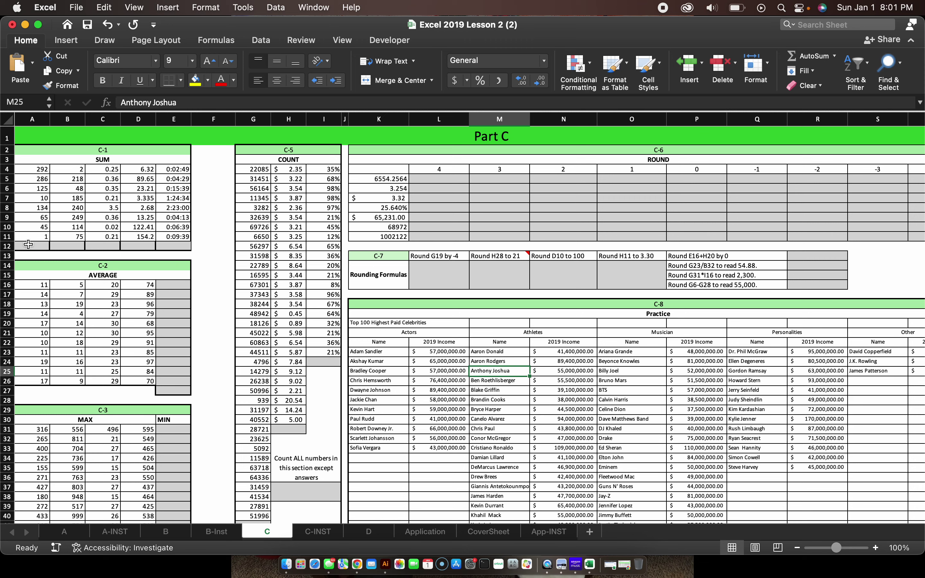
Enter =SUM(A4:A11) in A12 with AutoSum, giving a total of 958
{"action": "left_click", "coordinate": [42, 246]}
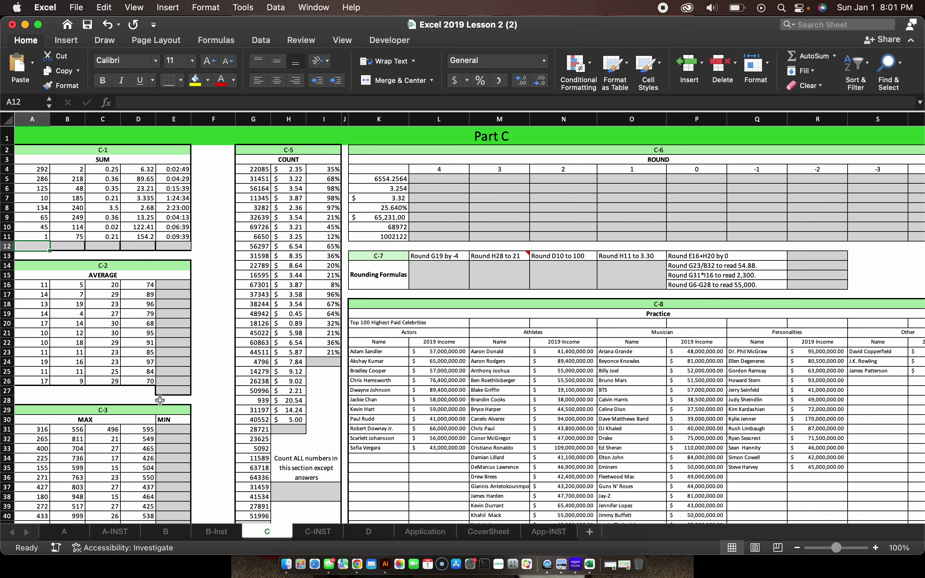
{"action": "type", "text": "="}
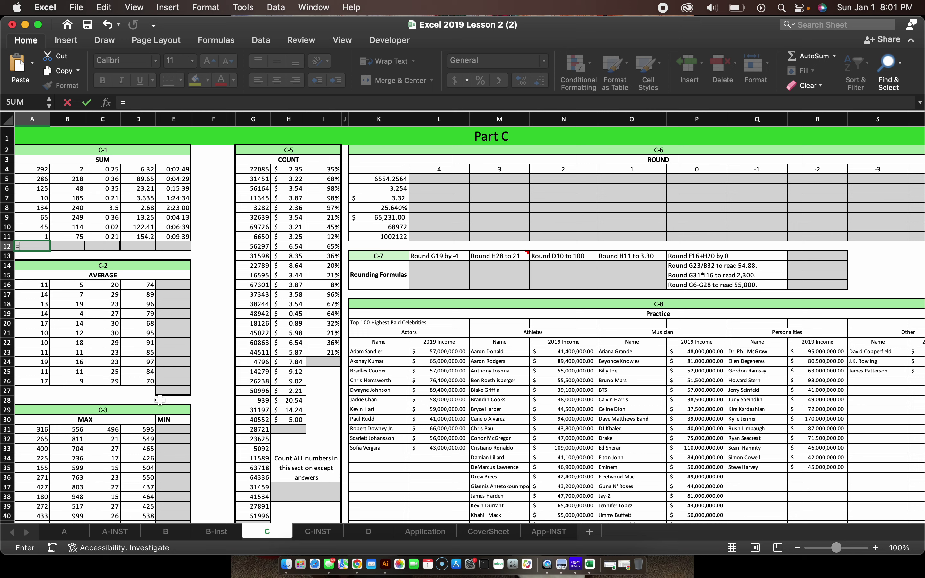
{"action": "type", "text": "sum("}
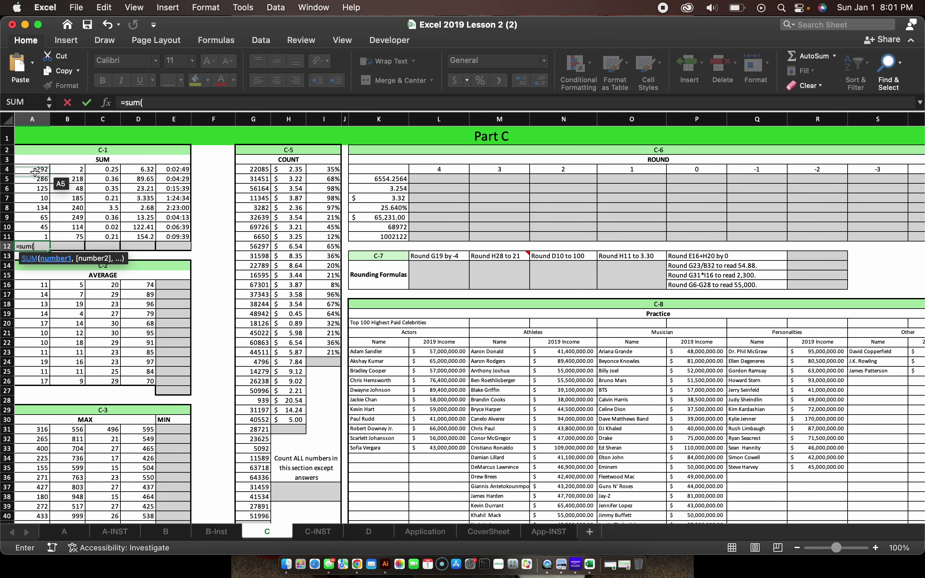
{"action": "left_click_drag", "start_coordinate": [32, 171], "coordinate": [34, 237]}
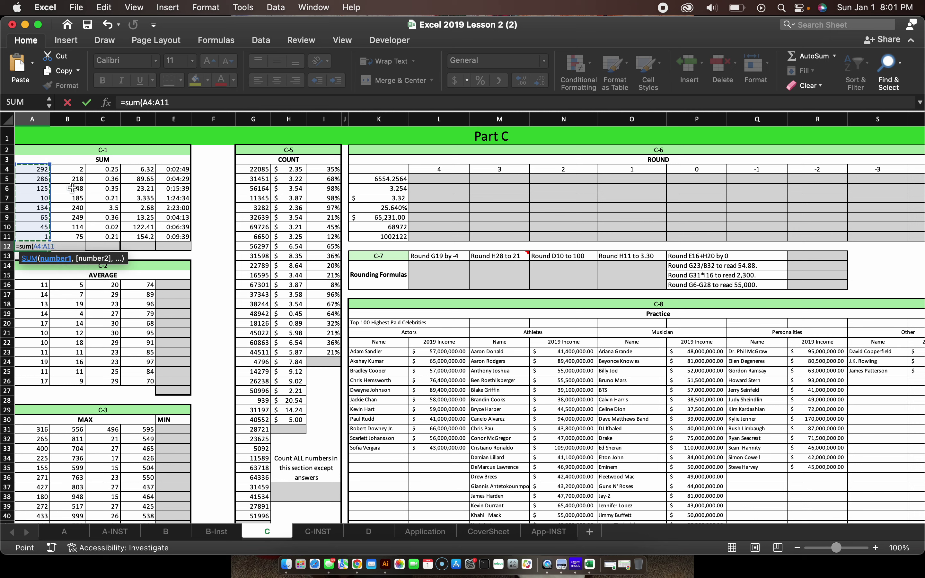
{"action": "key", "text": "BackSpace"}
{"action": "key", "text": "BackSpace"}
{"action": "key", "text": "BackSpace"}
{"action": "key", "text": "BackSpace"}
{"action": "key", "text": "BackSpace"}
{"action": "key", "text": "BackSpace"}
{"action": "key", "text": "BackSpace"}
{"action": "key", "text": "BackSpace"}
{"action": "key", "text": "BackSpace"}
{"action": "key", "text": "BackSpace"}
{"action": "key", "text": "BackSpace"}
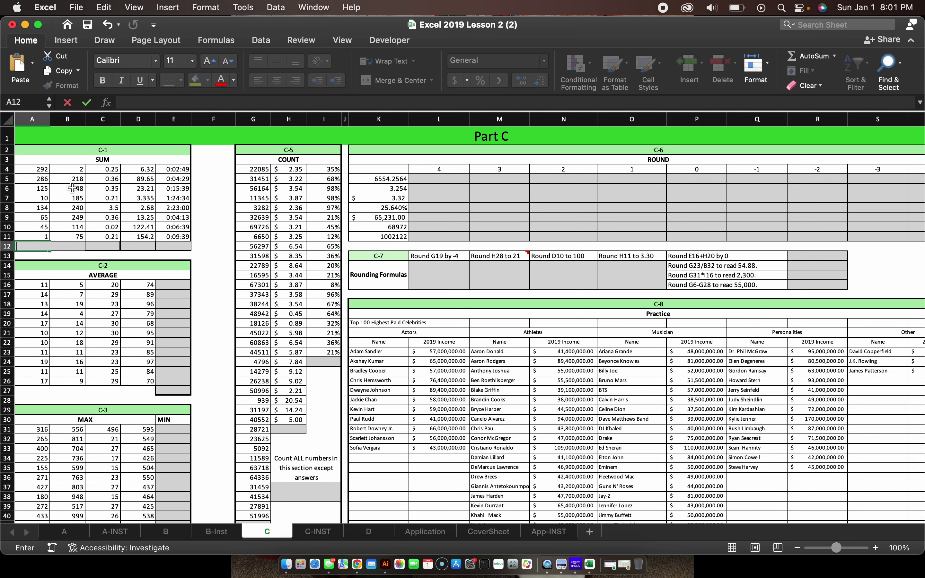
{"action": "left_click", "coordinate": [827, 61]}
{"action": "left_click", "coordinate": [834, 58]}
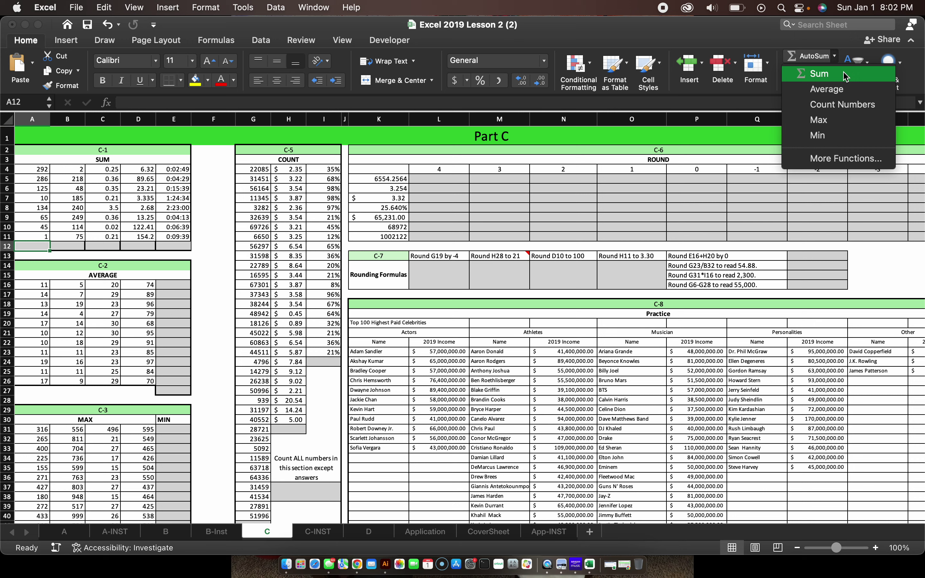
{"action": "left_click", "coordinate": [844, 75]}
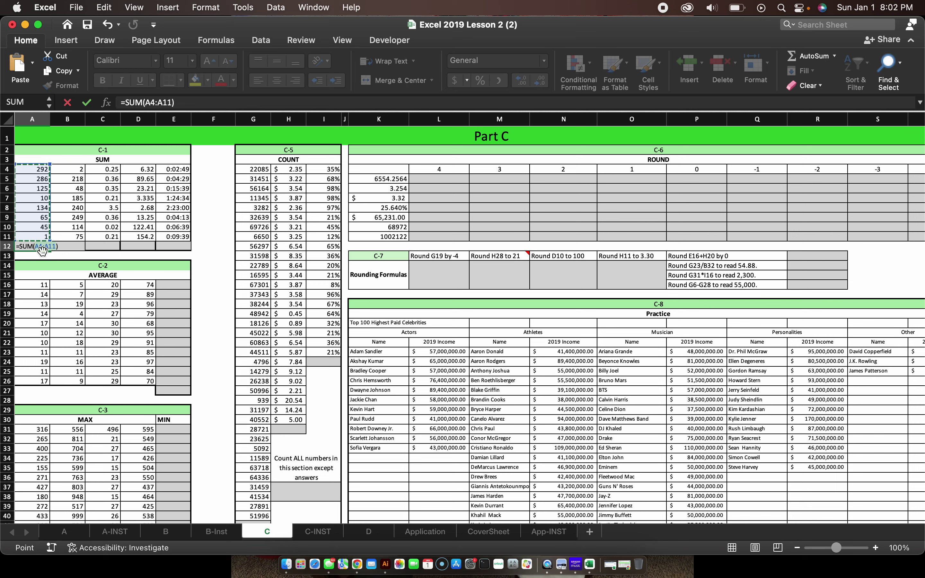
{"action": "key", "text": "Return"}
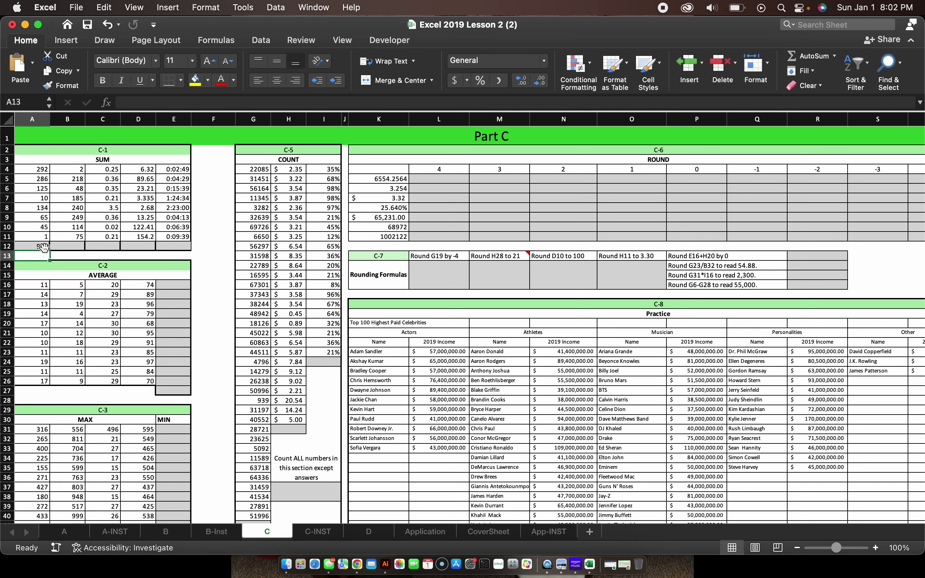
Copy the A12 total formula across to E12
{"action": "left_click", "coordinate": [43, 246]}
{"action": "left_click_drag", "start_coordinate": [50, 252], "coordinate": [177, 265]}
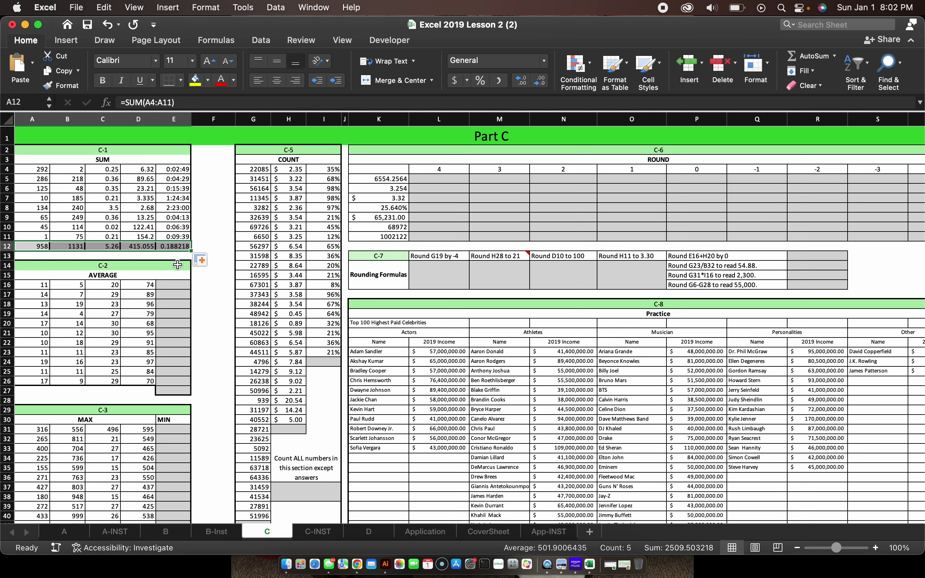
{"action": "left_click", "coordinate": [203, 285]}
Autofit column W so the Points scores show
{"action": "scroll", "coordinate": [221, 297], "scroll_direction": "right", "scroll_amount": 5}
{"action": "scroll", "coordinate": [221, 297], "scroll_direction": "right", "scroll_amount": 3}
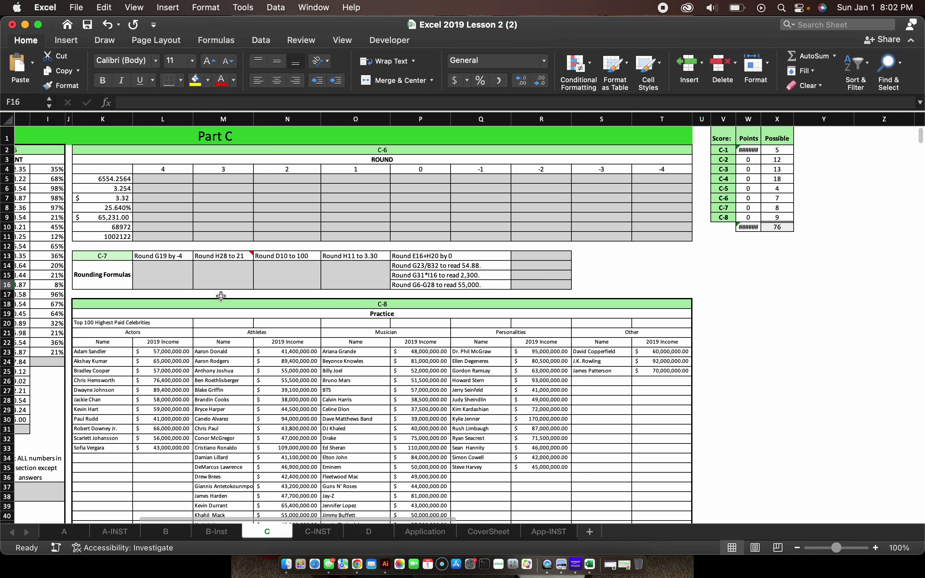
{"action": "double_click", "coordinate": [759, 121]}
{"action": "scroll", "coordinate": [203, 287], "scroll_direction": "left", "scroll_amount": 8}
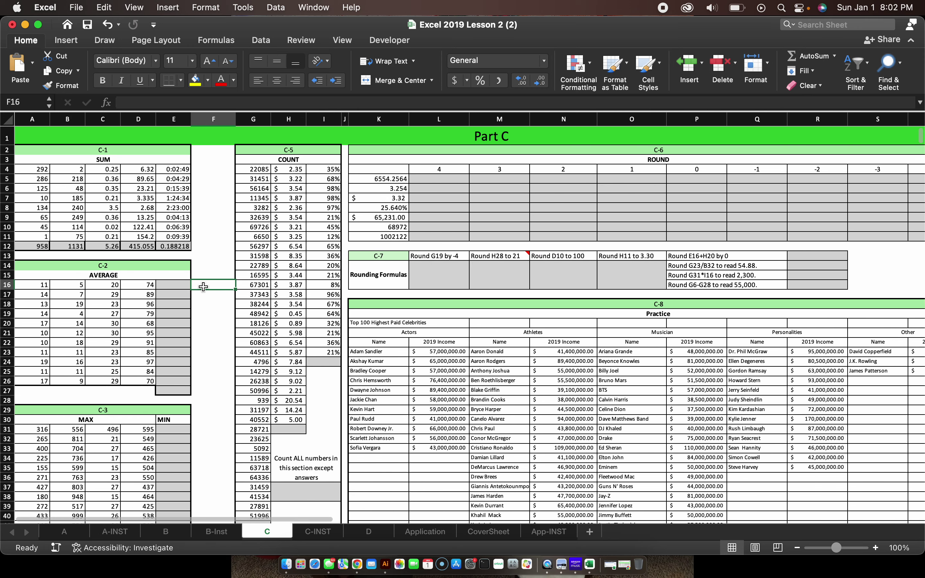
Put an AutoSum average of A16:D16 in E16 and fill it down to E26
{"action": "left_click", "coordinate": [174, 290]}
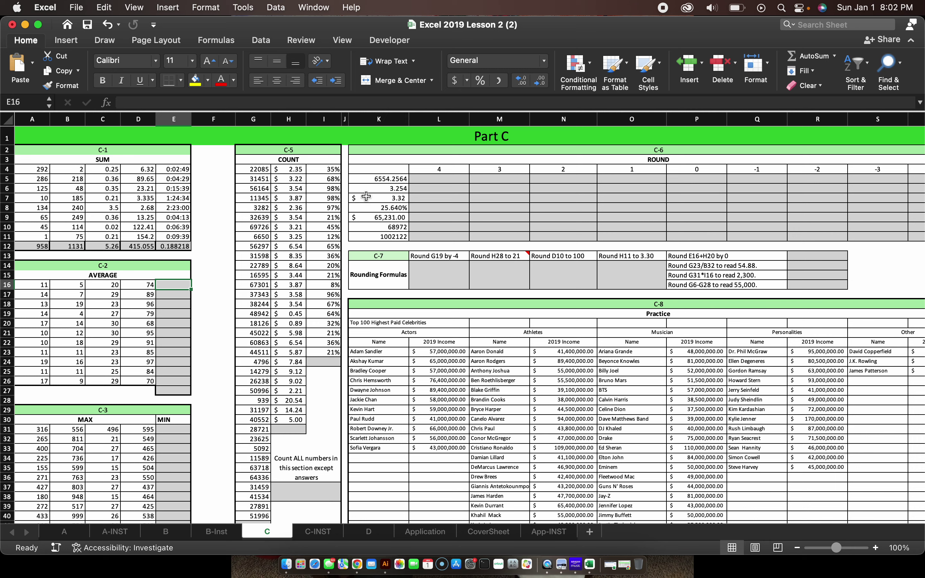
{"action": "left_click", "coordinate": [834, 56]}
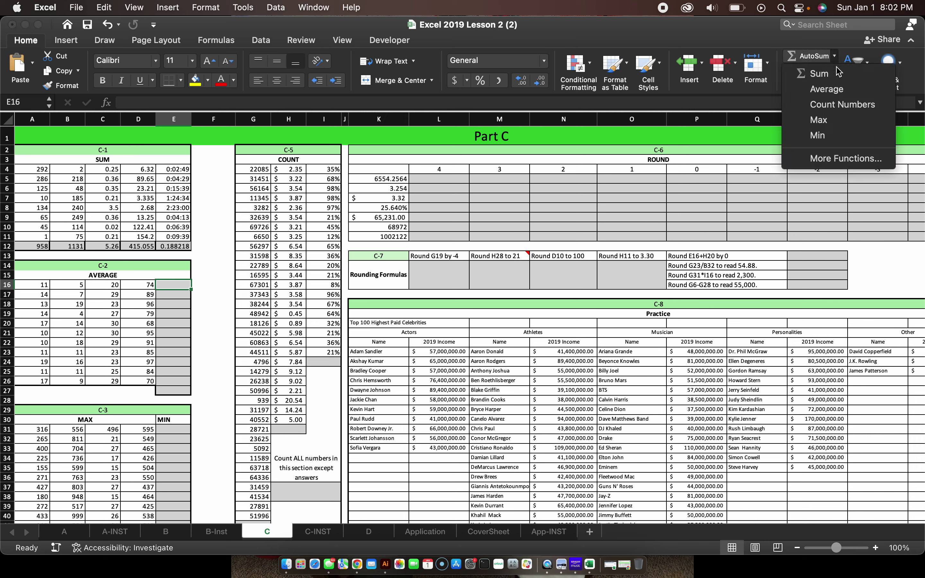
{"action": "left_click", "coordinate": [827, 89]}
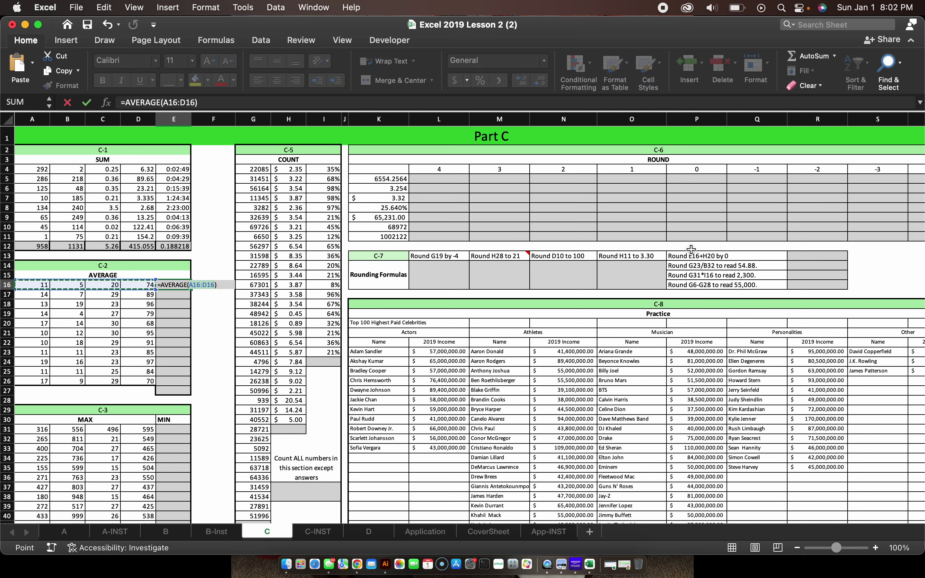
{"action": "key", "text": "Return"}
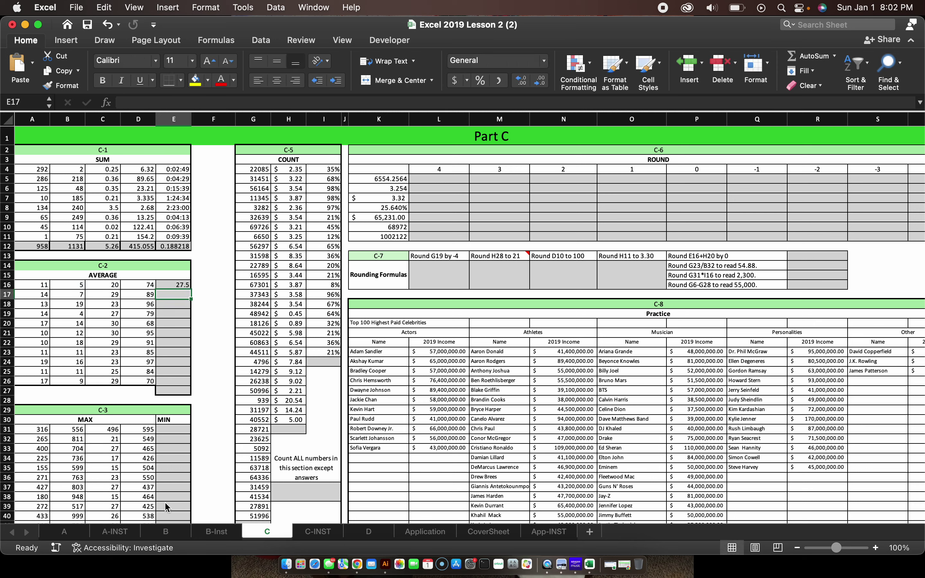
{"action": "left_click", "coordinate": [186, 282]}
{"action": "left_click_drag", "start_coordinate": [190, 289], "coordinate": [189, 384]}
Enter =AVERAGE(E16:E26) in E27, giving 33.8409
{"action": "left_click", "coordinate": [182, 391]}
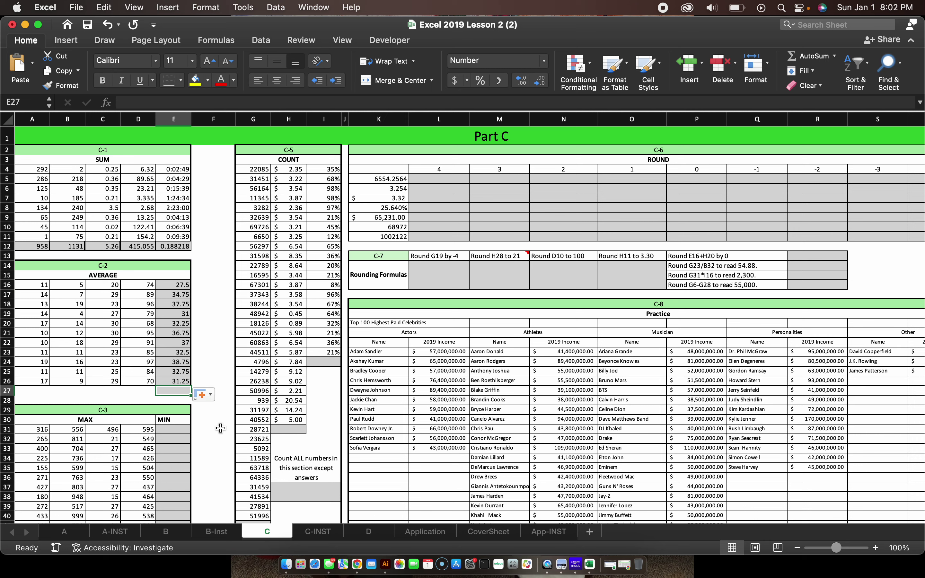
{"action": "type", "text": "="}
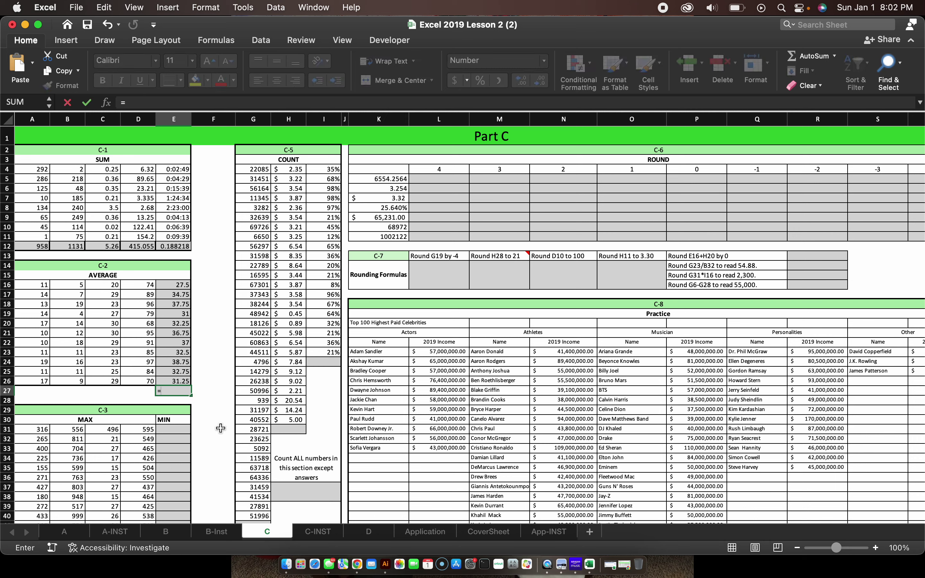
{"action": "type", "text": "aver"}
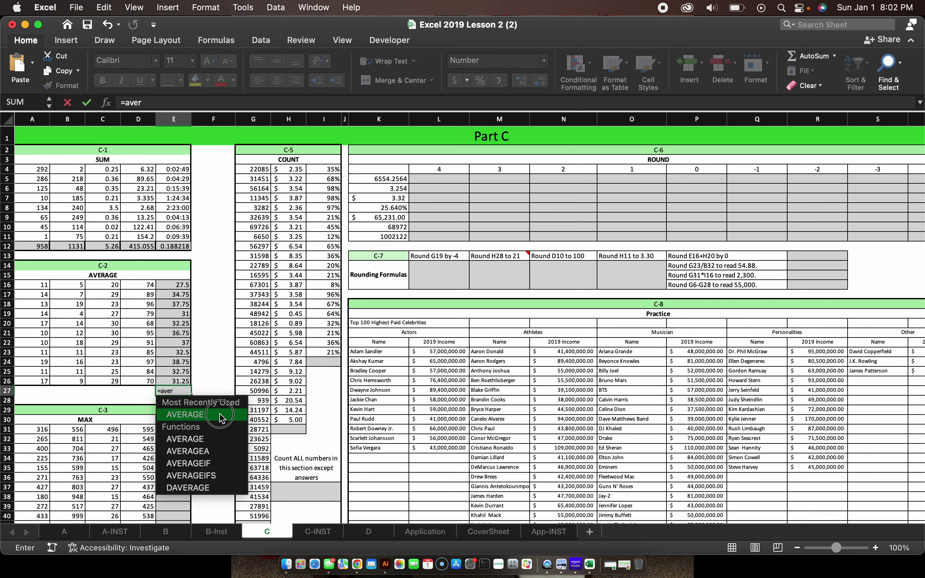
{"action": "double_click", "coordinate": [209, 414]}
{"action": "left_click_drag", "start_coordinate": [176, 281], "coordinate": [177, 381]}
{"action": "key", "text": "Return"}
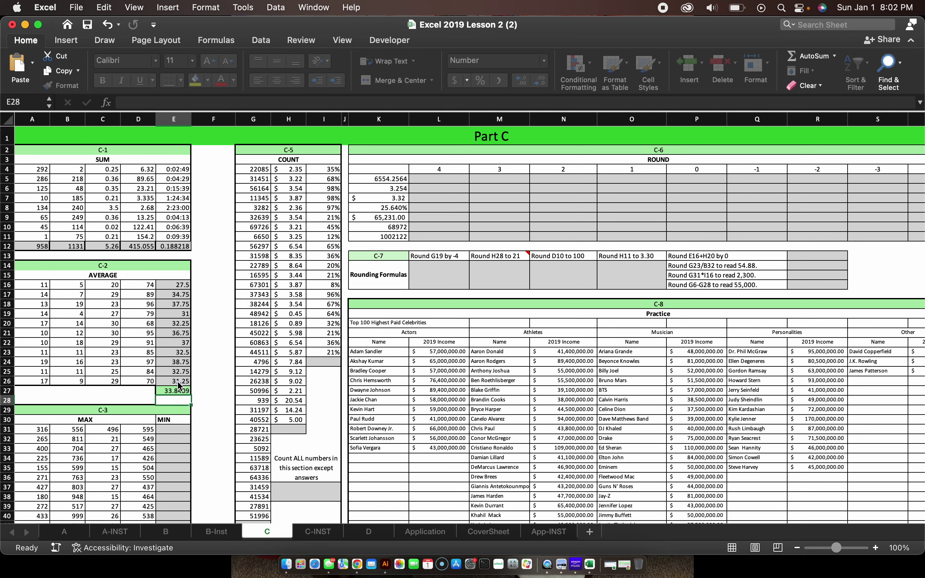
Enter =MIN(A31:D31) in E31 and fill it down to E41
{"action": "scroll", "coordinate": [223, 377], "scroll_direction": "down", "scroll_amount": 5}
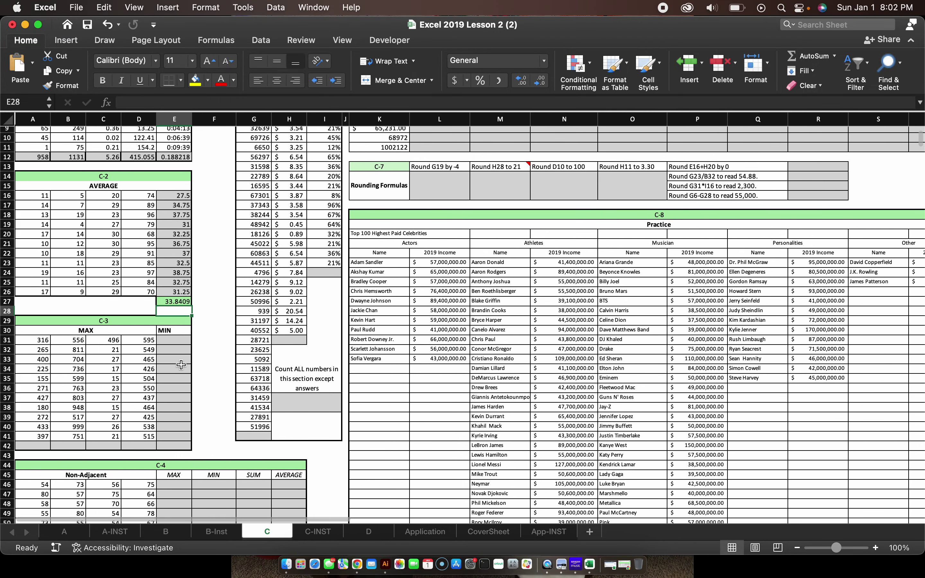
{"action": "left_click", "coordinate": [189, 340]}
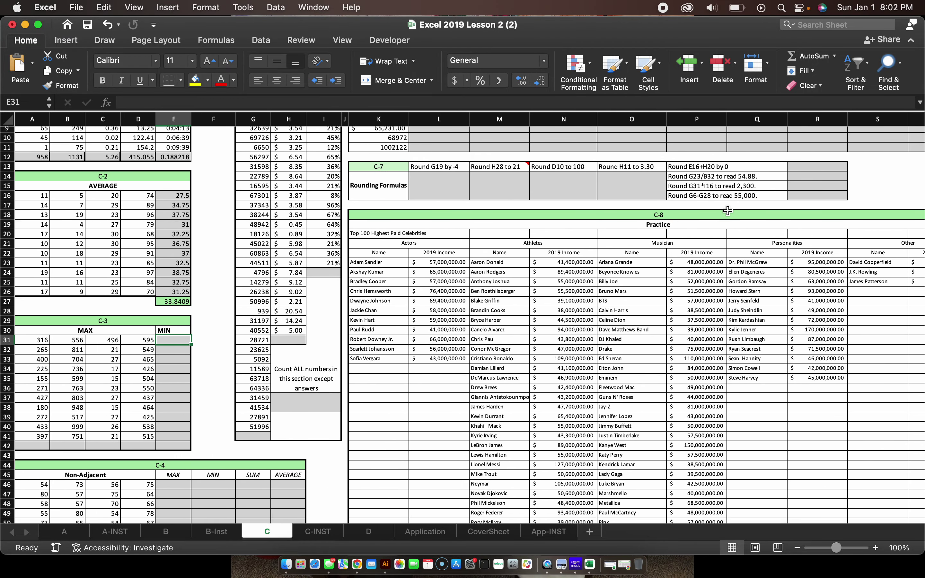
{"action": "type", "text": "="}
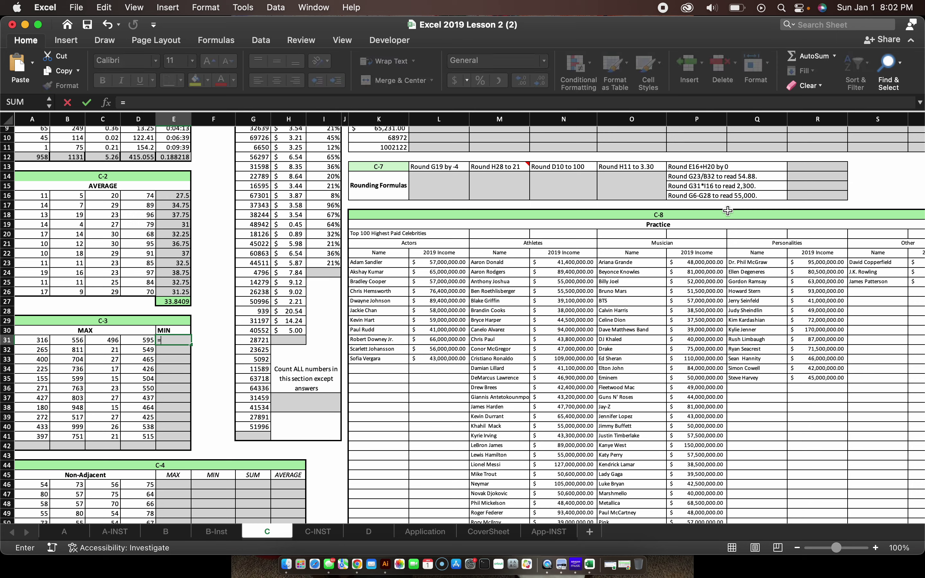
{"action": "type", "text": ",min("}
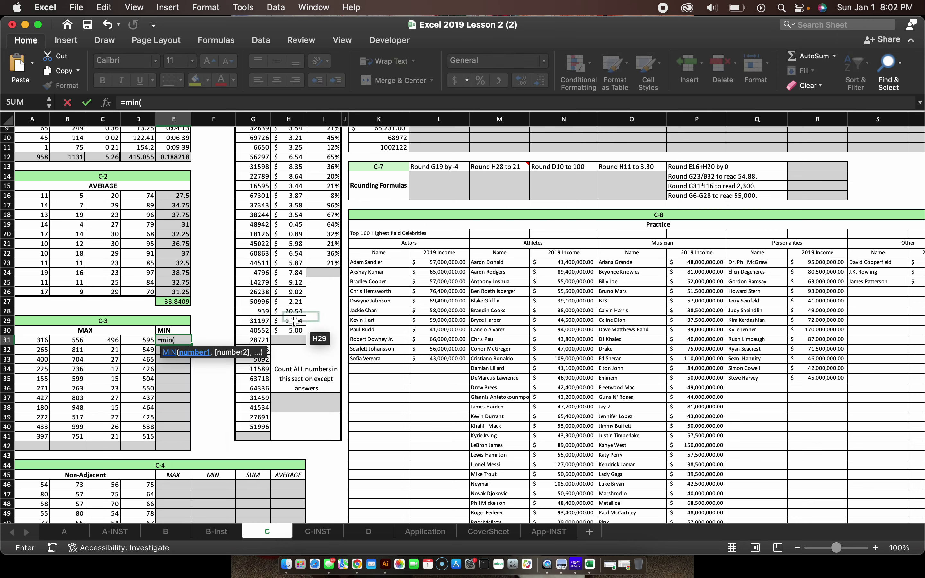
{"action": "left_click_drag", "start_coordinate": [42, 342], "coordinate": [135, 343]}
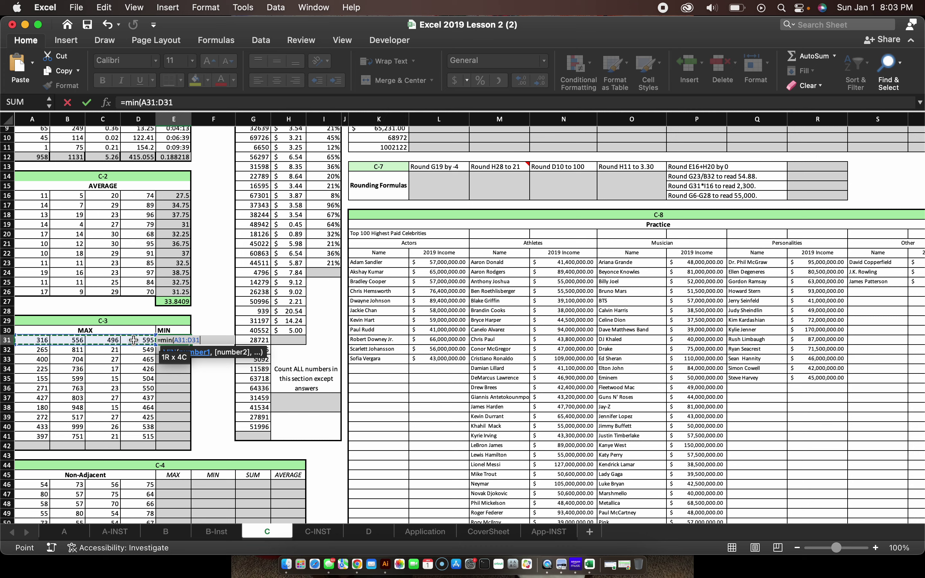
{"action": "key", "text": "Return"}
{"action": "left_click", "coordinate": [174, 337]}
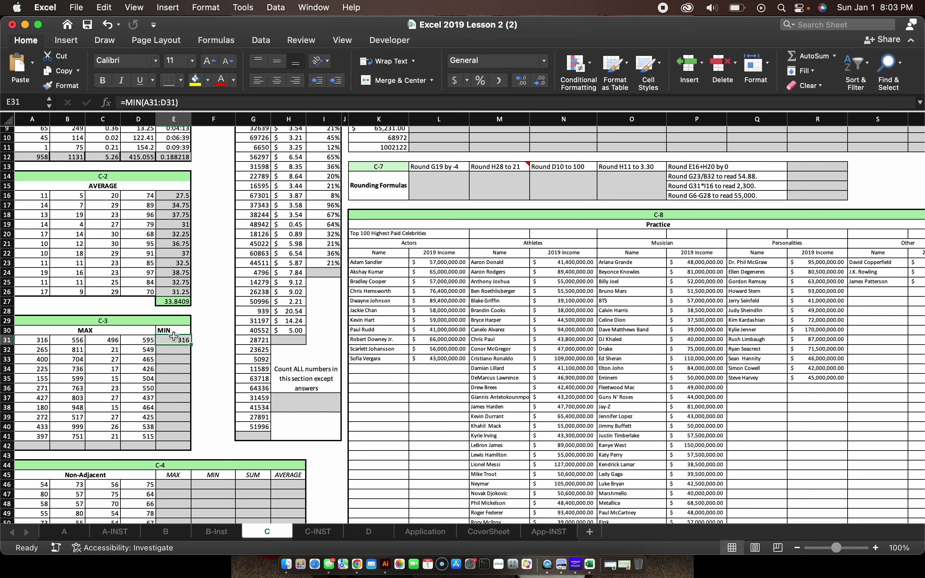
{"action": "left_click_drag", "start_coordinate": [192, 346], "coordinate": [183, 442]}
Put an AutoSum MAX of A31:A41 in A42 and copy it across to D42
{"action": "left_click", "coordinate": [39, 444]}
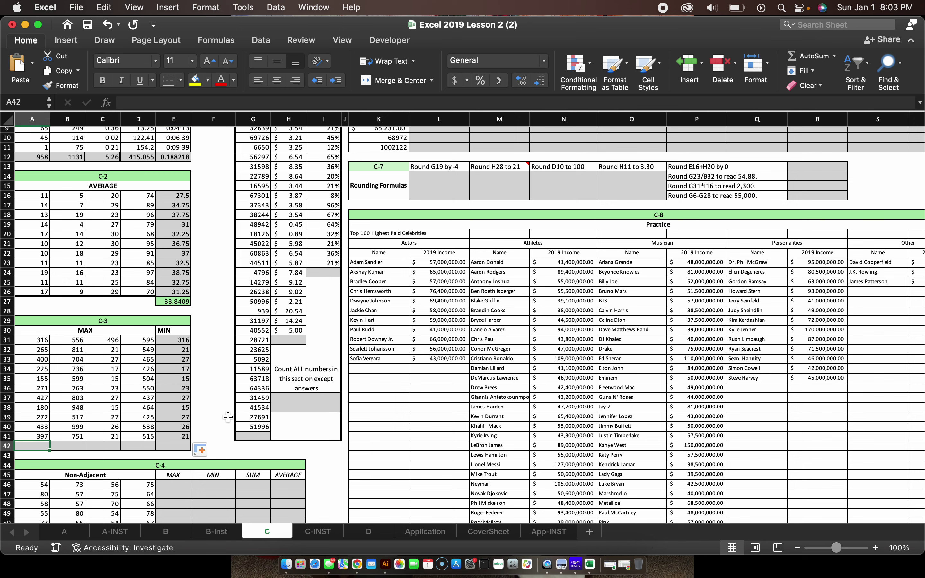
{"action": "left_click", "coordinate": [835, 56]}
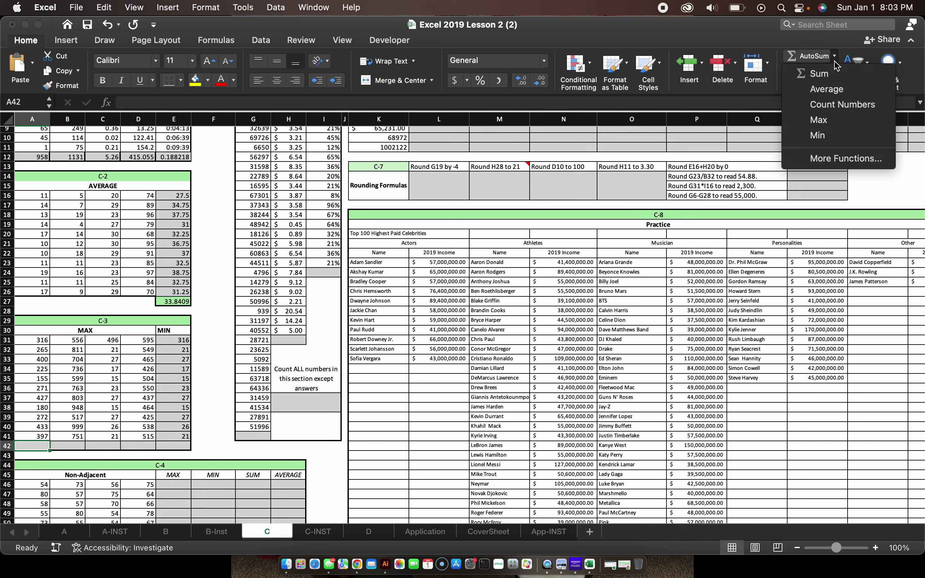
{"action": "left_click", "coordinate": [822, 120]}
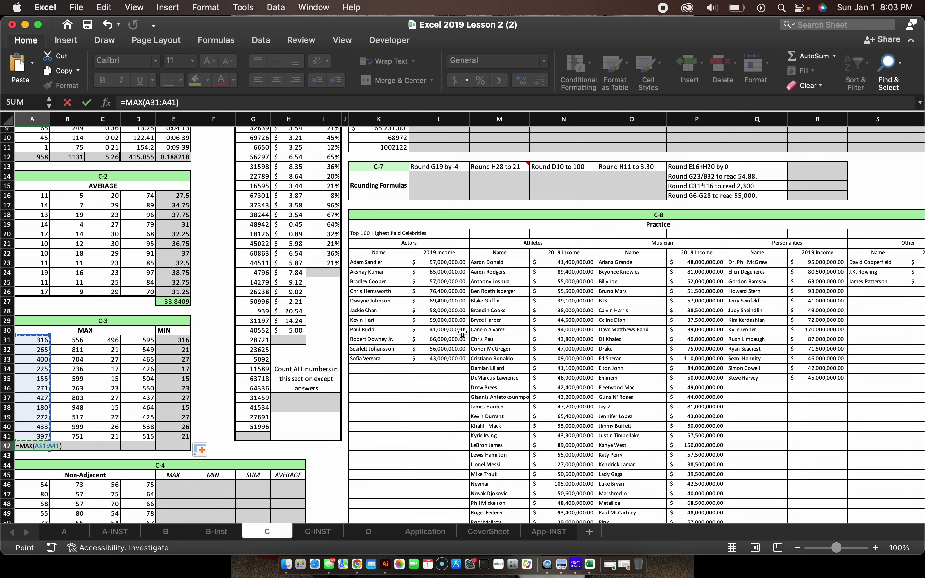
{"action": "left_click", "coordinate": [86, 102]}
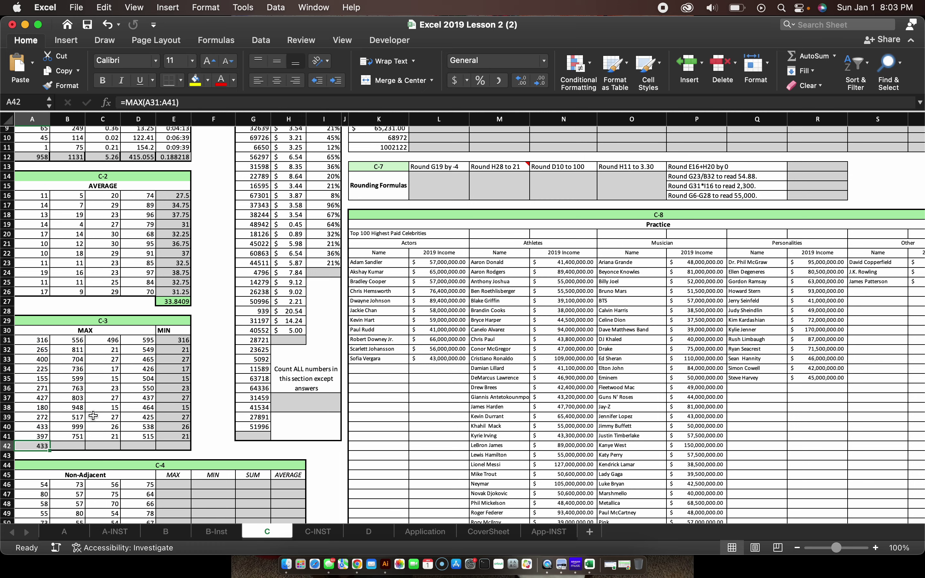
{"action": "left_click_drag", "start_coordinate": [49, 450], "coordinate": [153, 451]}
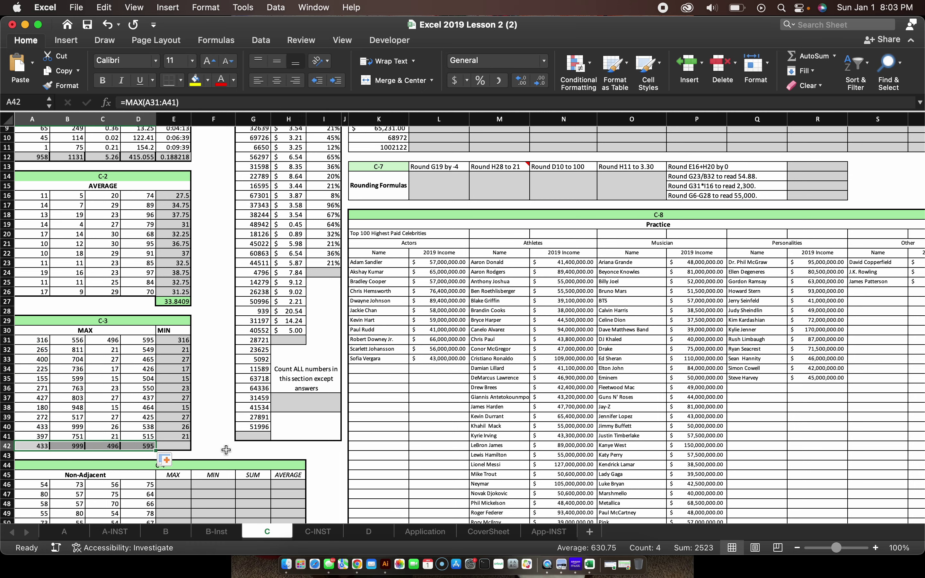
Enter a MAX formula for row 46 in E46, giving 75
{"action": "scroll", "coordinate": [178, 423], "scroll_direction": "down", "scroll_amount": 10}
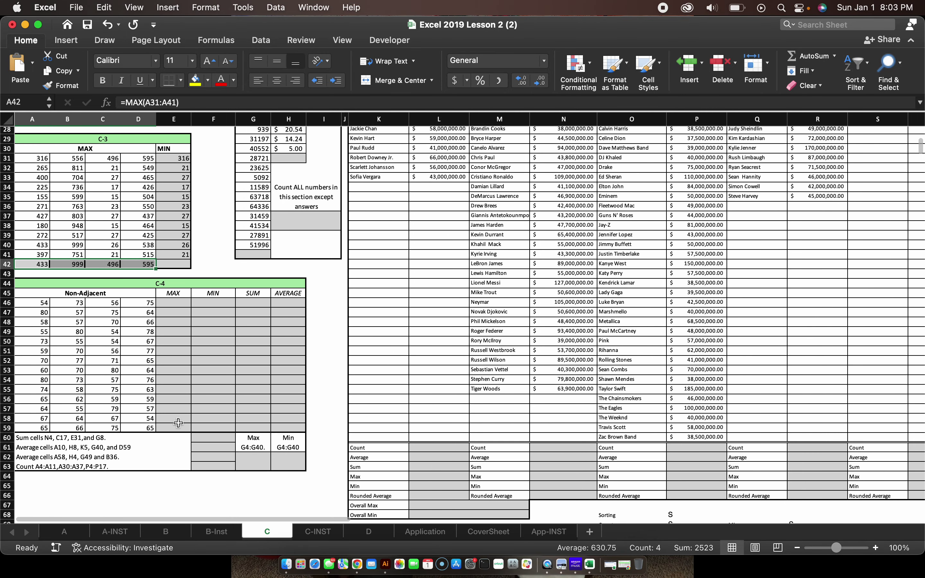
{"action": "left_click", "coordinate": [196, 302]}
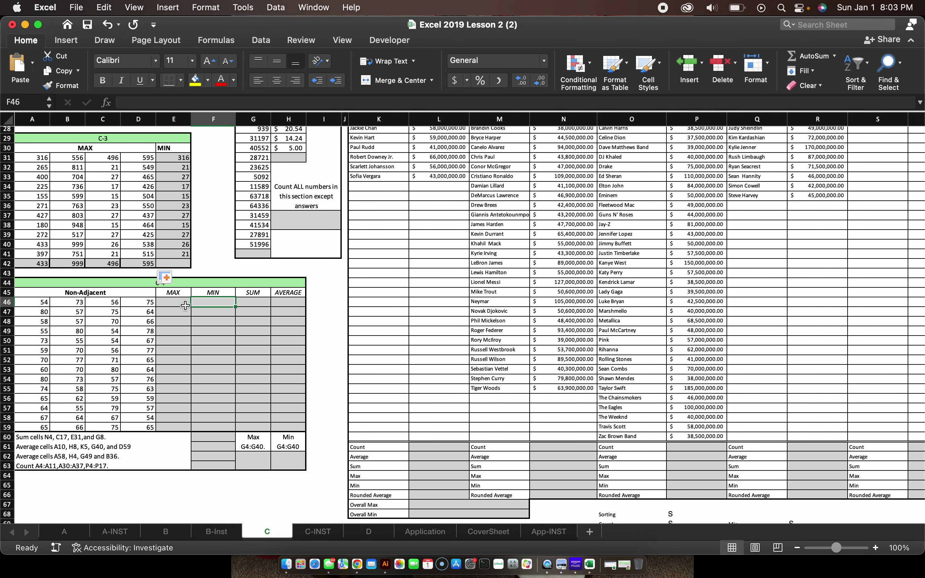
{"action": "left_click", "coordinate": [169, 305]}
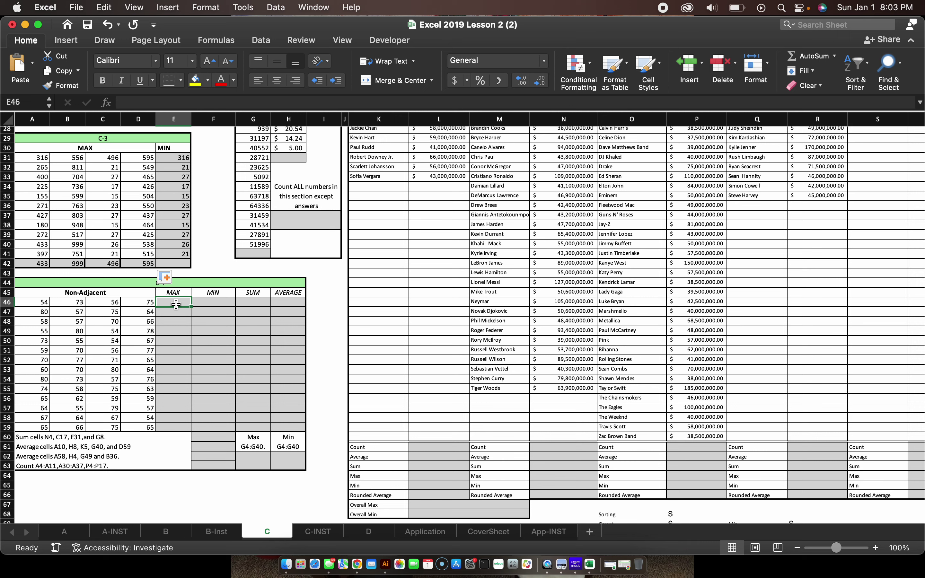
{"action": "type", "text": "="}
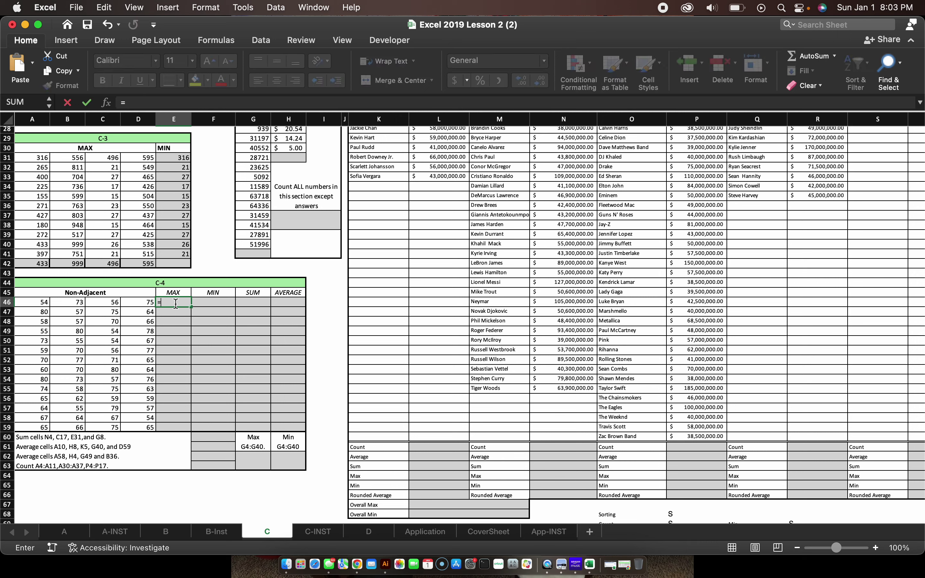
{"action": "type", "text": "max("}
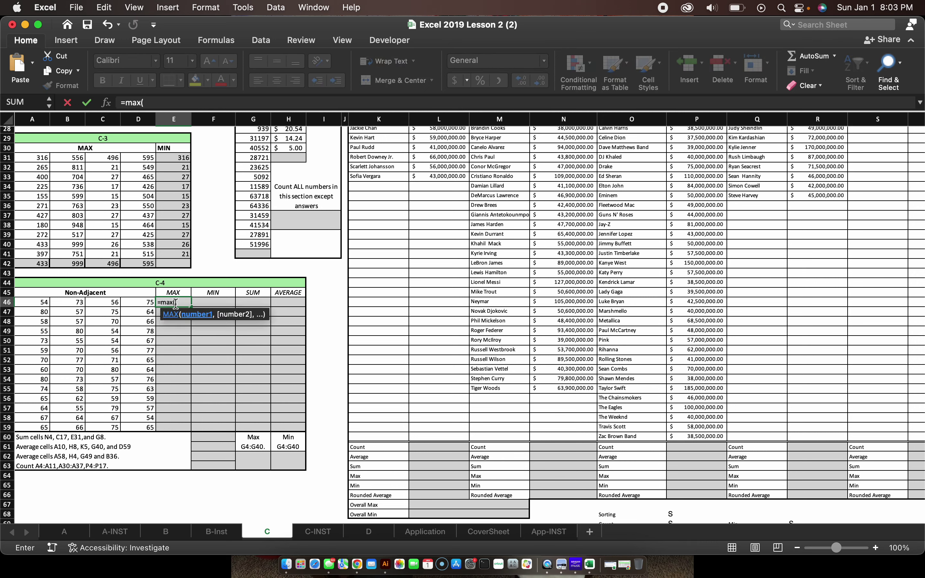
{"action": "left_click_drag", "start_coordinate": [40, 302], "coordinate": [144, 302]}
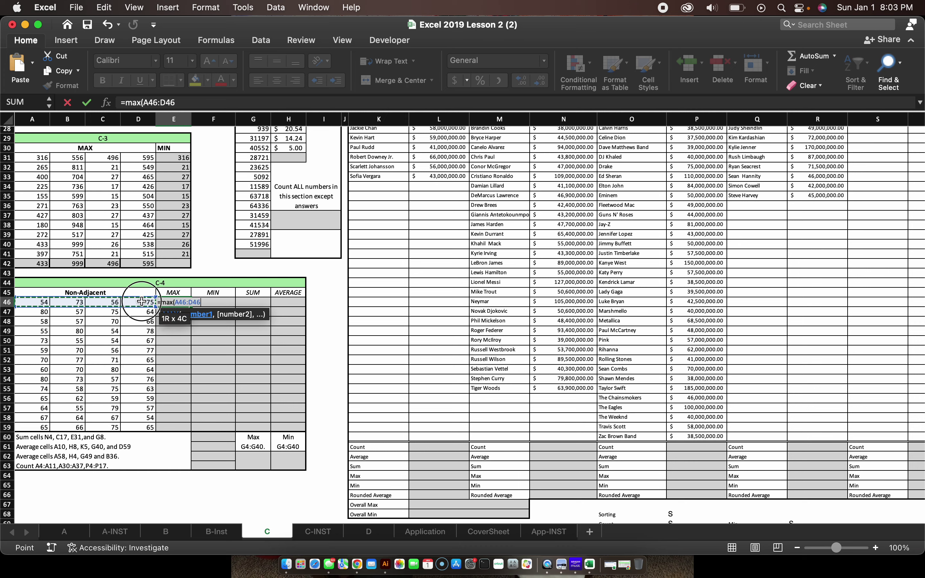
{"action": "left_click", "coordinate": [143, 302]}
{"action": "key", "text": "Return"}
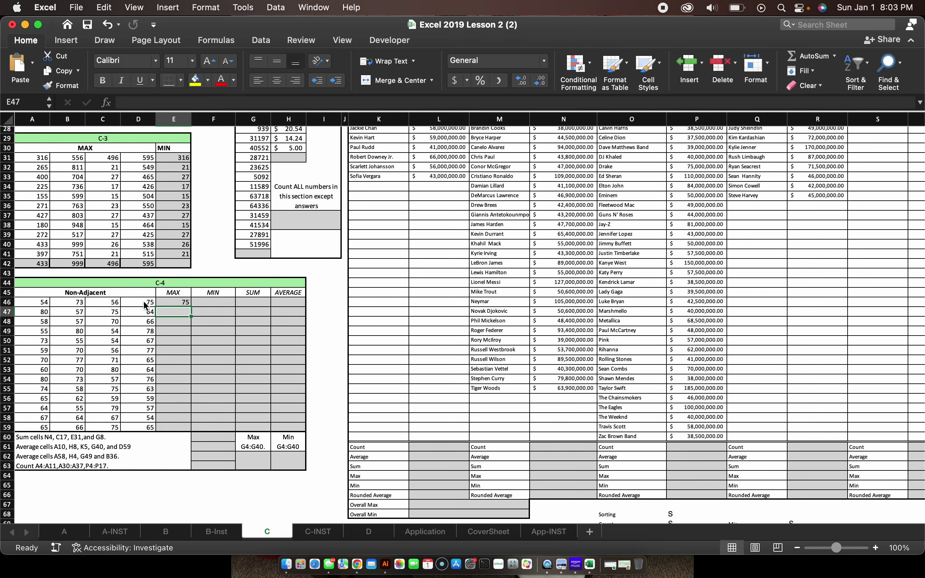
Add an AutoSum MIN in F46 with the range corrected to A46:D46, giving 54
{"action": "left_click", "coordinate": [220, 306]}
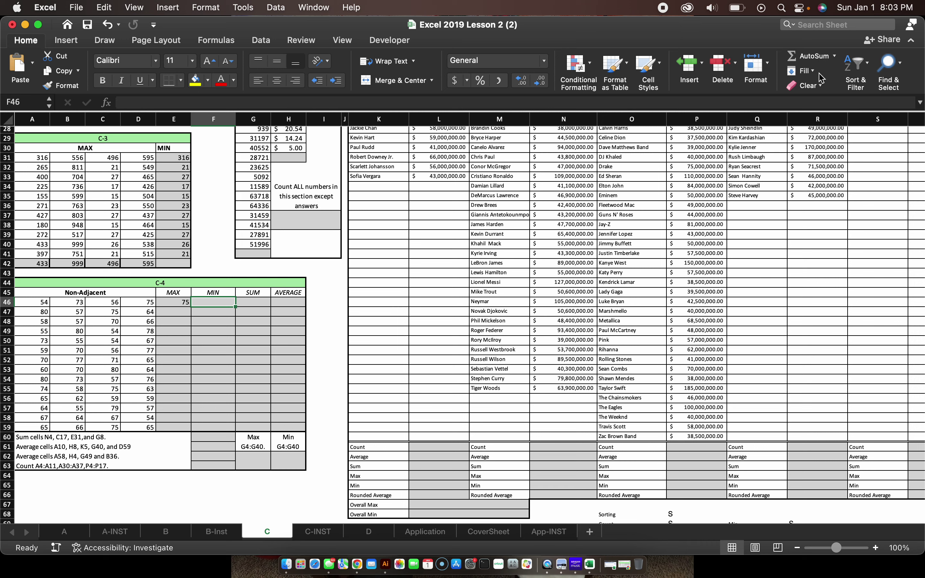
{"action": "left_click", "coordinate": [834, 56]}
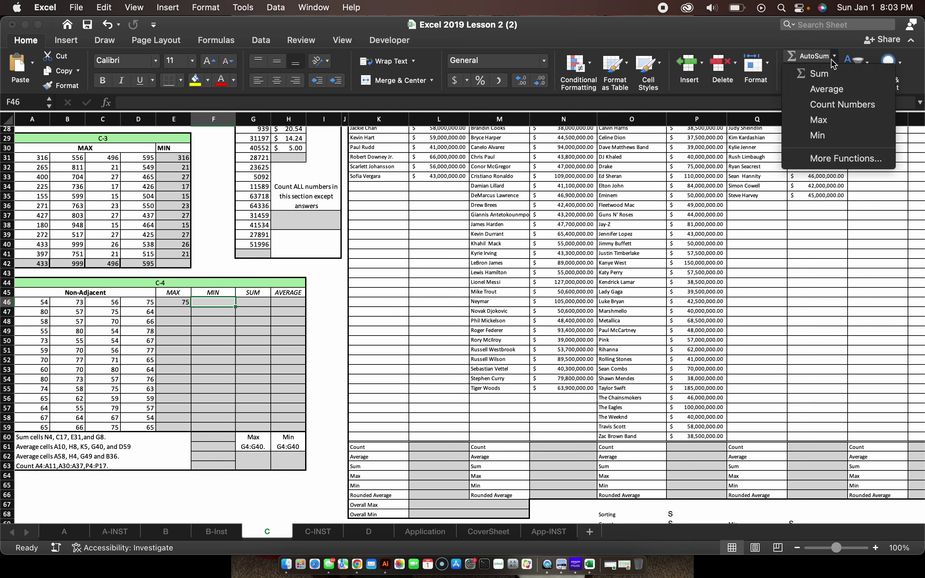
{"action": "left_click", "coordinate": [817, 136]}
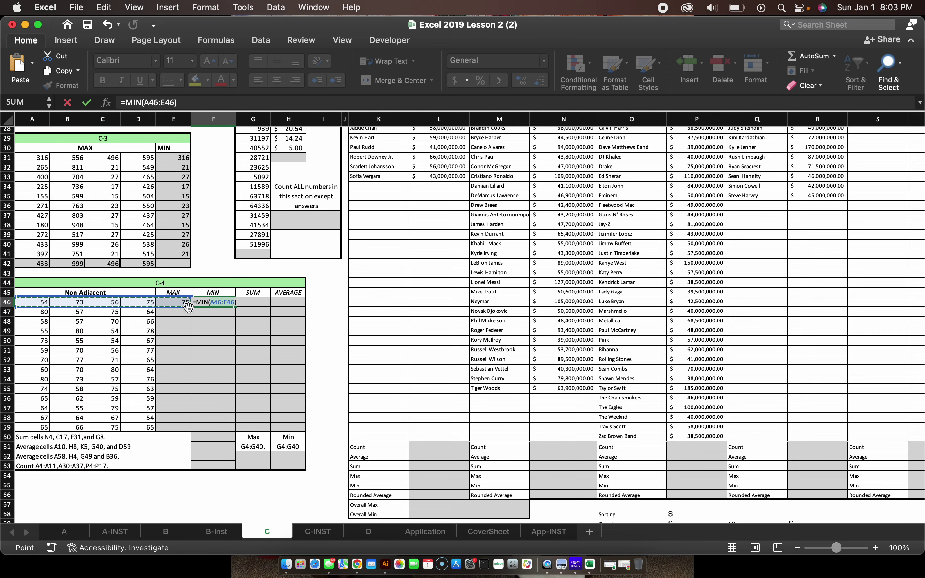
{"action": "scroll", "coordinate": [194, 303], "scroll_direction": "up", "scroll_amount": 5}
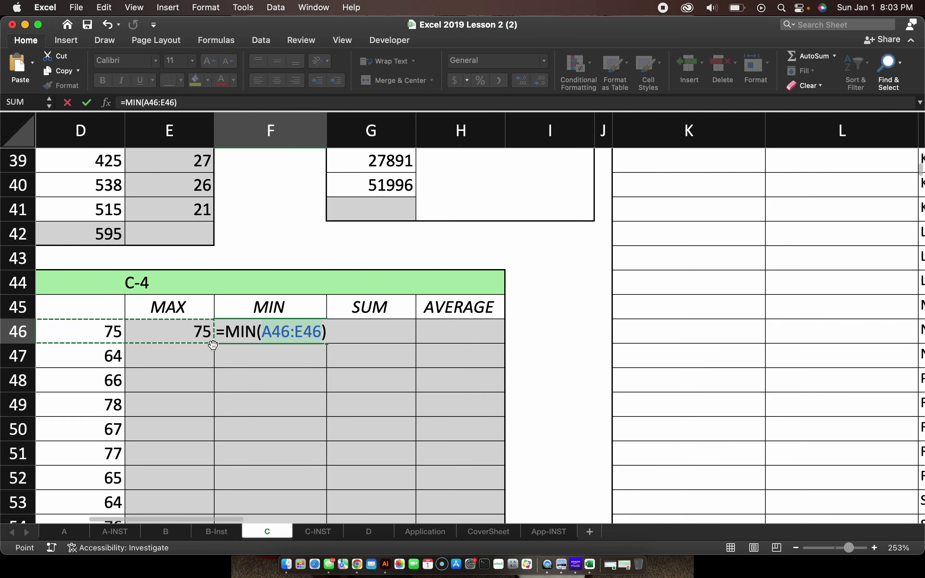
{"action": "scroll", "coordinate": [214, 344], "scroll_direction": "down", "scroll_amount": 3}
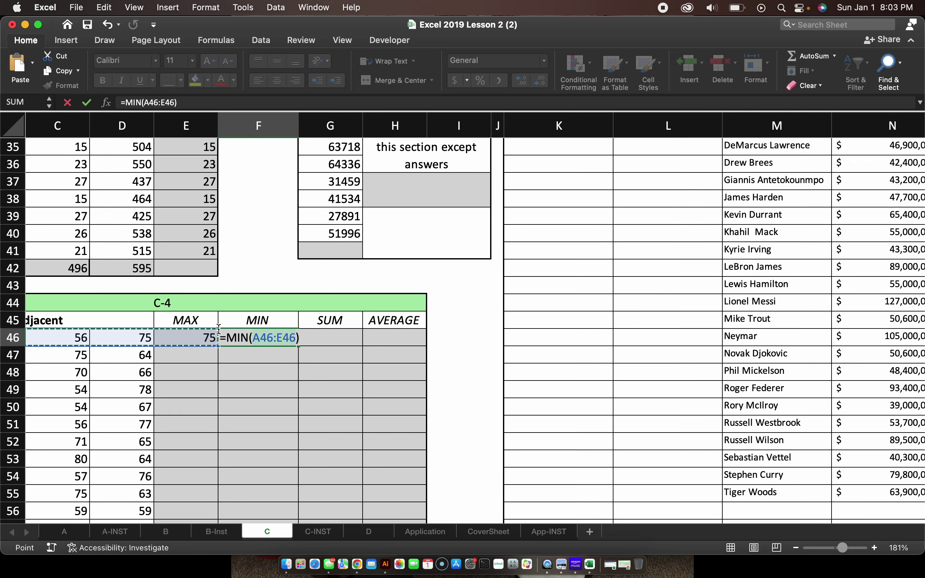
{"action": "left_click", "coordinate": [281, 338]}
{"action": "key", "text": "BackSpace"}
{"action": "type", "text": "D"}
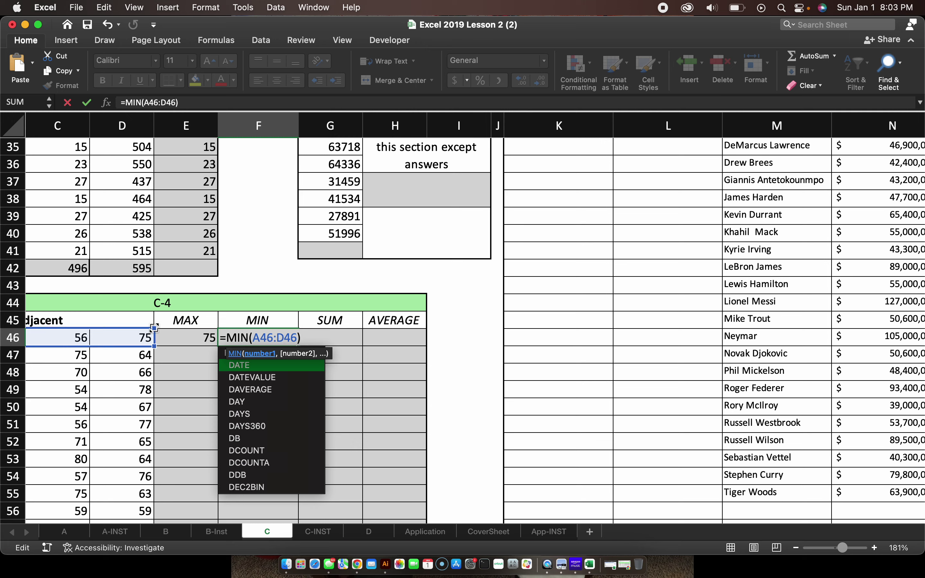
{"action": "left_click", "coordinate": [313, 341]}
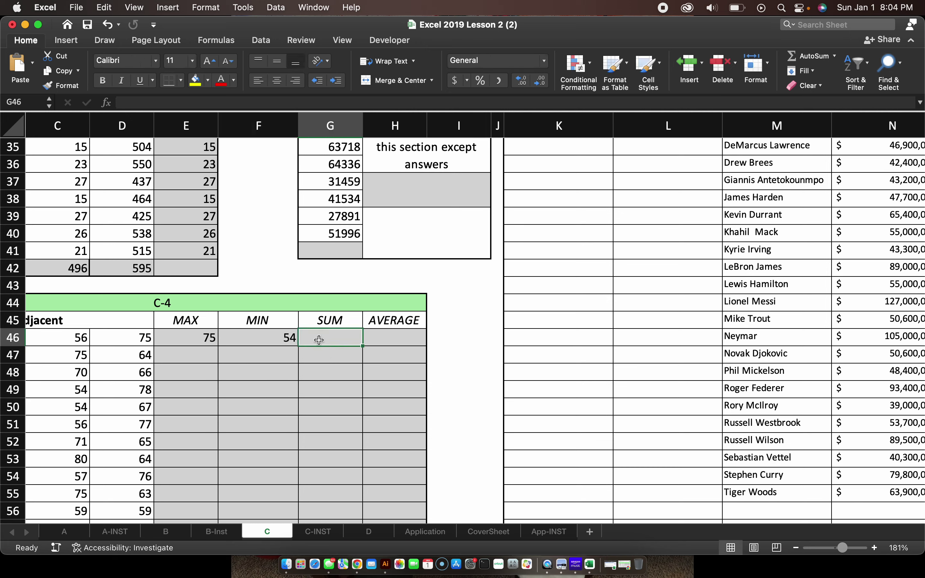
Insert an AutoSum SUM formula into G46 for row 46
{"action": "type", "text": "="}
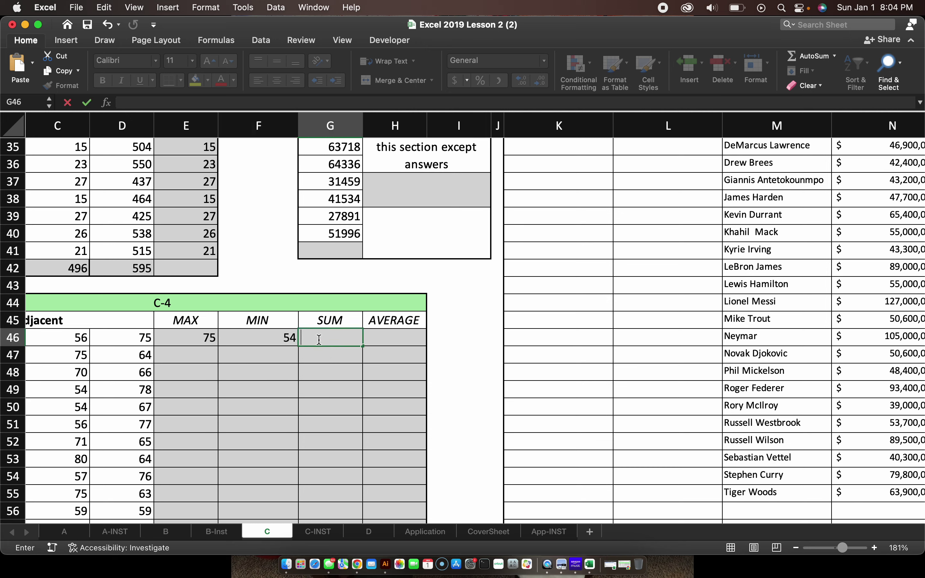
{"action": "left_click", "coordinate": [834, 56]}
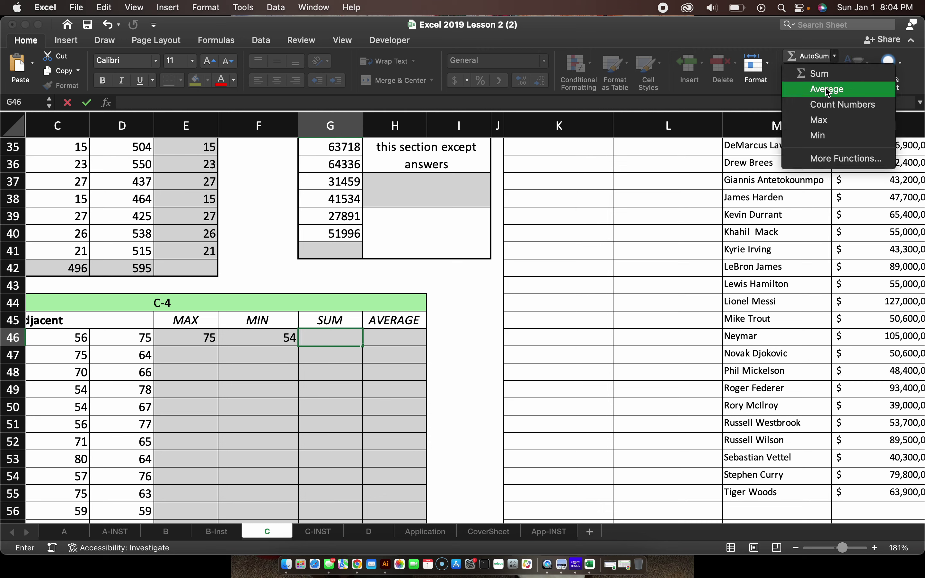
{"action": "key", "text": "Escape"}
{"action": "key", "text": "Escape"}
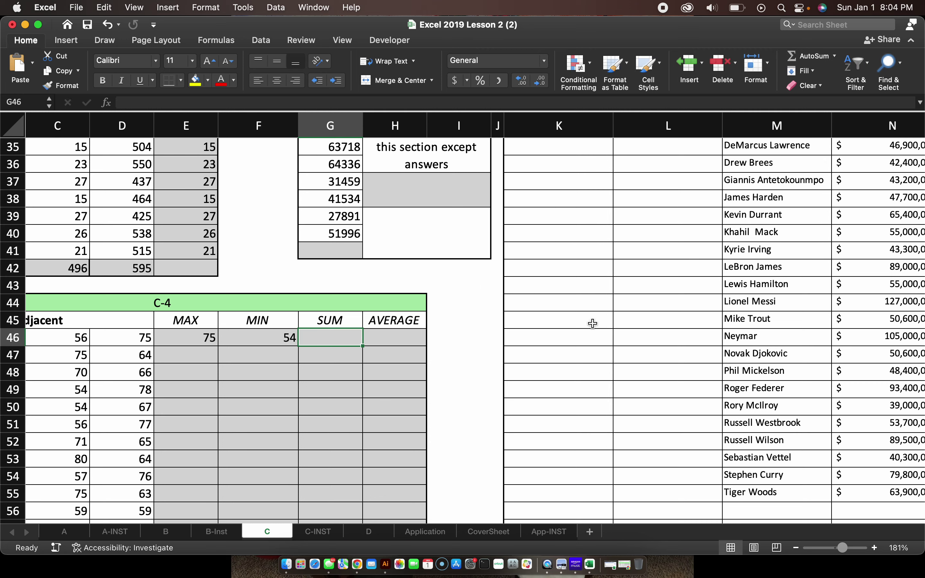
{"action": "left_click", "coordinate": [342, 361]}
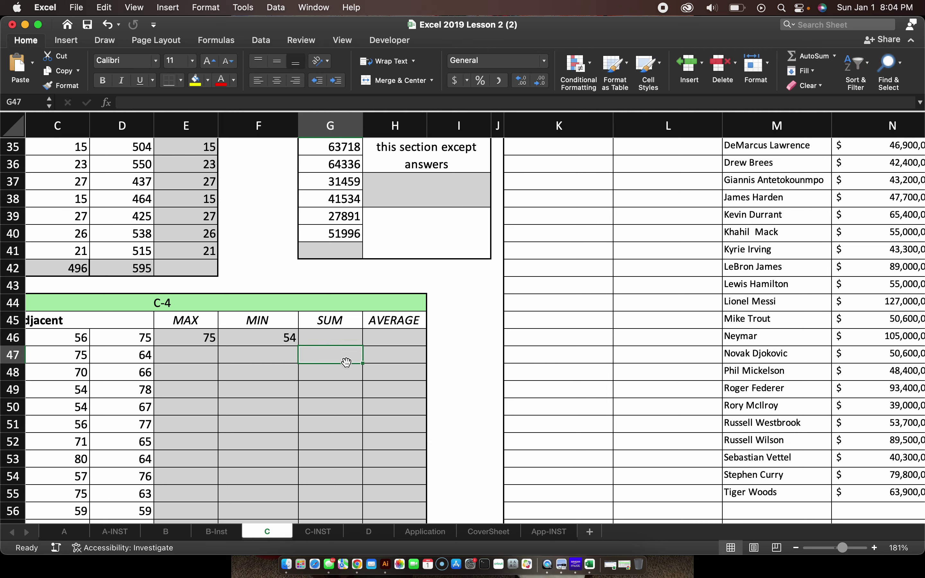
{"action": "left_click", "coordinate": [343, 337]}
{"action": "left_click", "coordinate": [803, 57]}
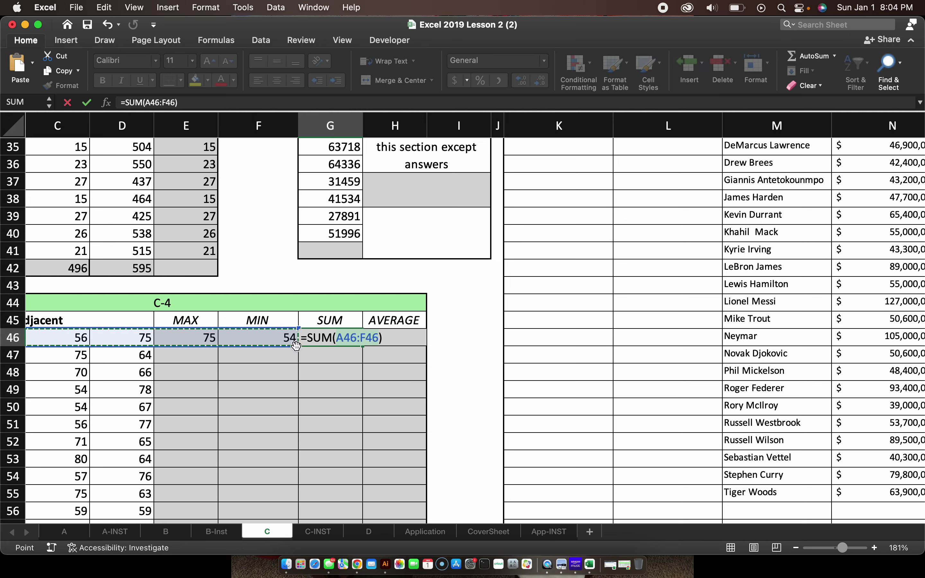
{"action": "scroll", "coordinate": [298, 348], "scroll_direction": "up", "scroll_amount": 10}
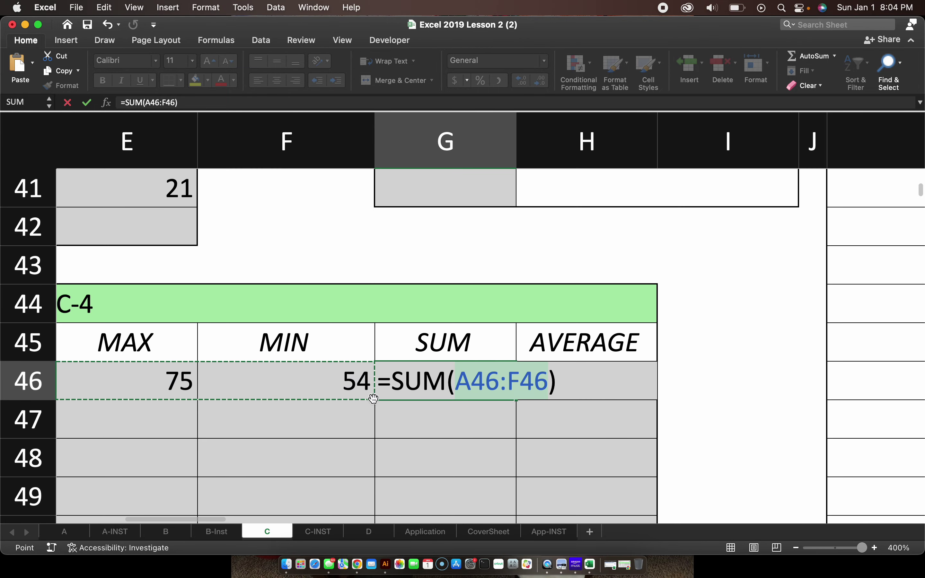
{"action": "left_click", "coordinate": [370, 399]}
{"action": "left_click", "coordinate": [411, 390]}
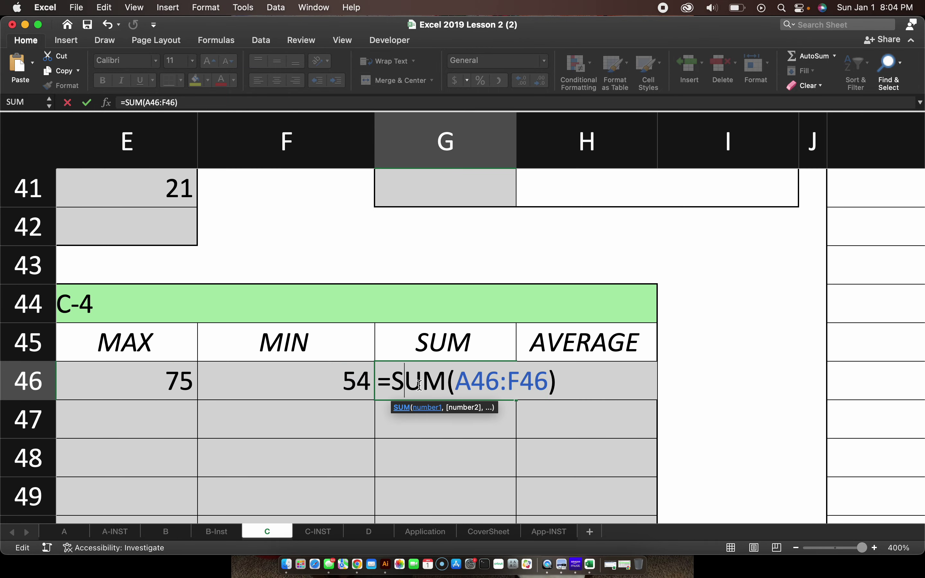
{"action": "double_click", "coordinate": [484, 384]}
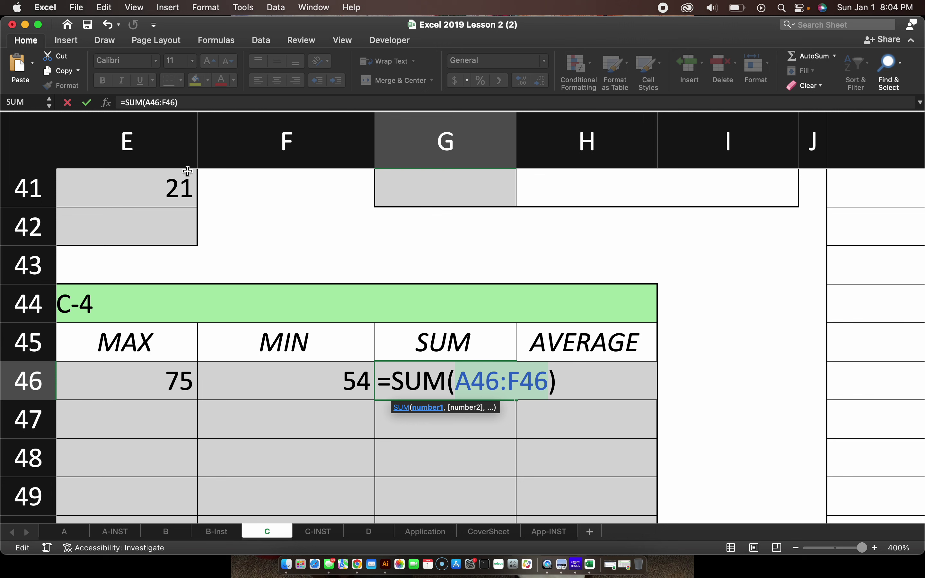
{"action": "double_click", "coordinate": [139, 102]}
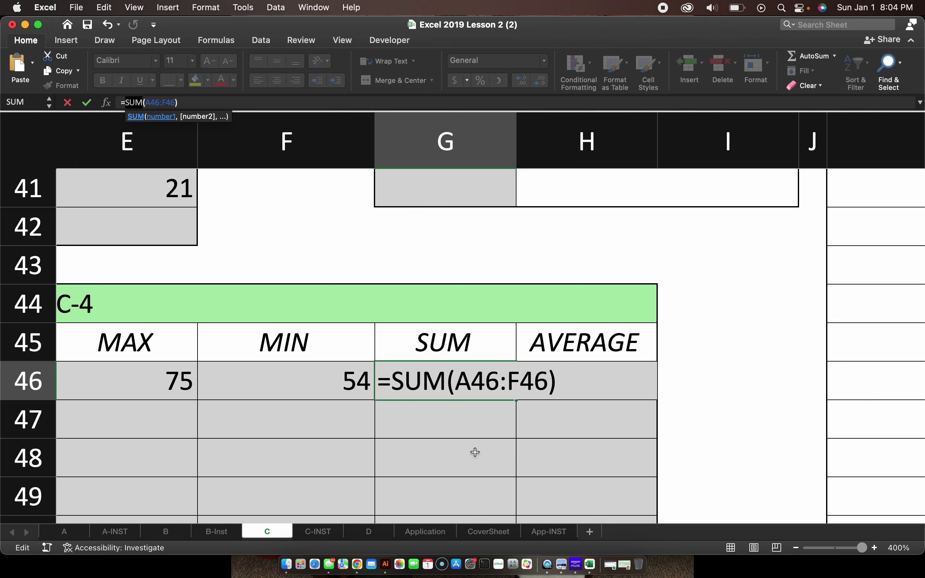
{"action": "left_click", "coordinate": [380, 387]}
{"action": "key", "text": "Escape"}
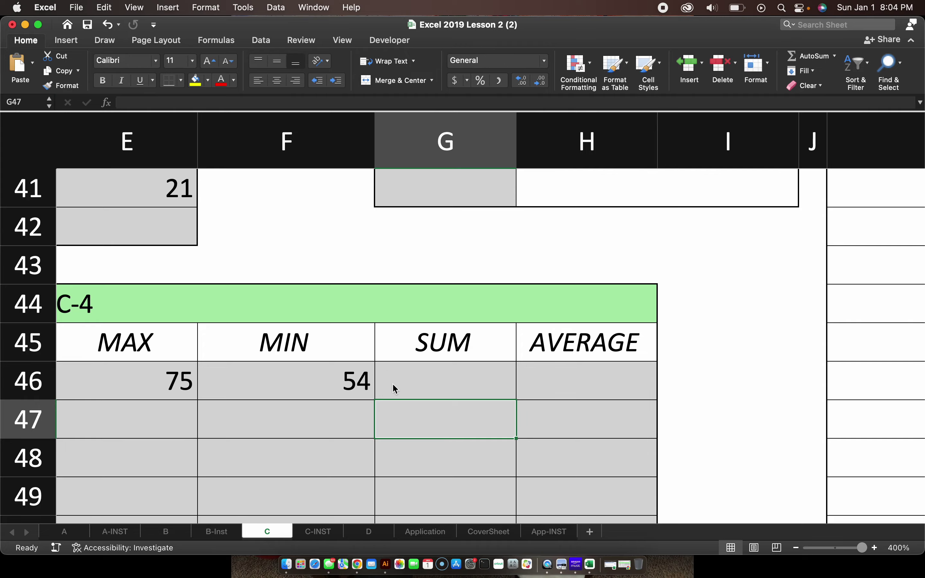
Narrow the G46 formula to =SUM(A46:D46), giving 258
{"action": "scroll", "coordinate": [395, 384], "scroll_direction": "down", "scroll_amount": 5}
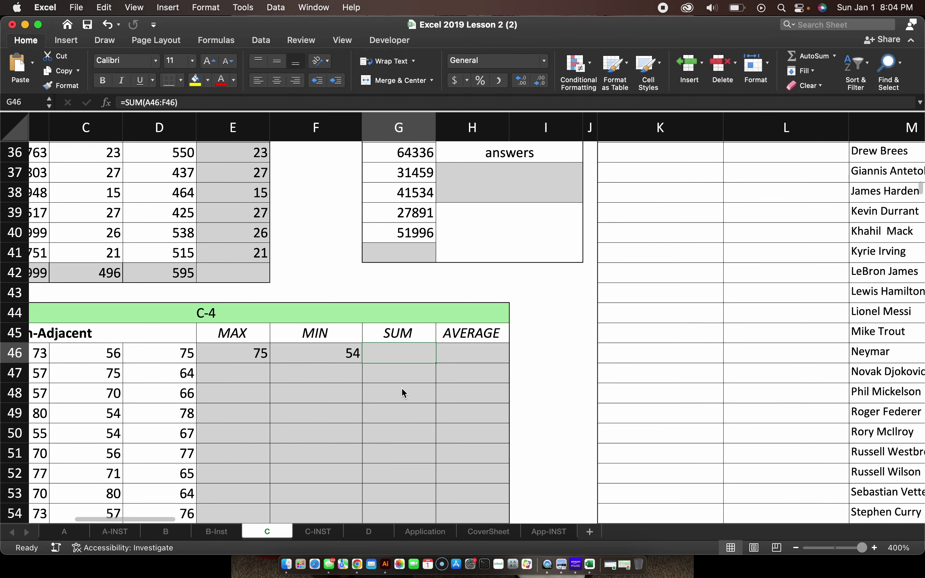
{"action": "scroll", "coordinate": [402, 376], "scroll_direction": "up", "scroll_amount": 1}
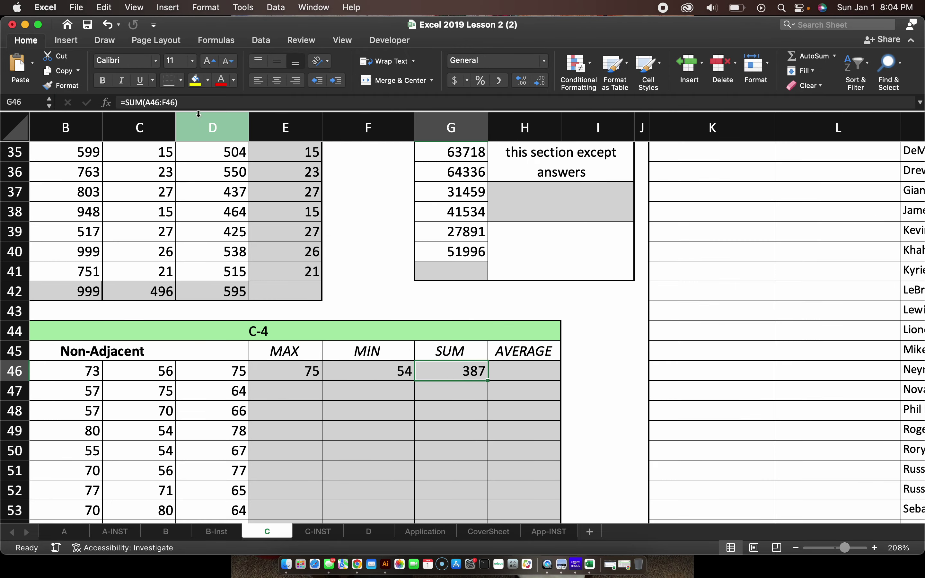
{"action": "key", "text": "F2"}
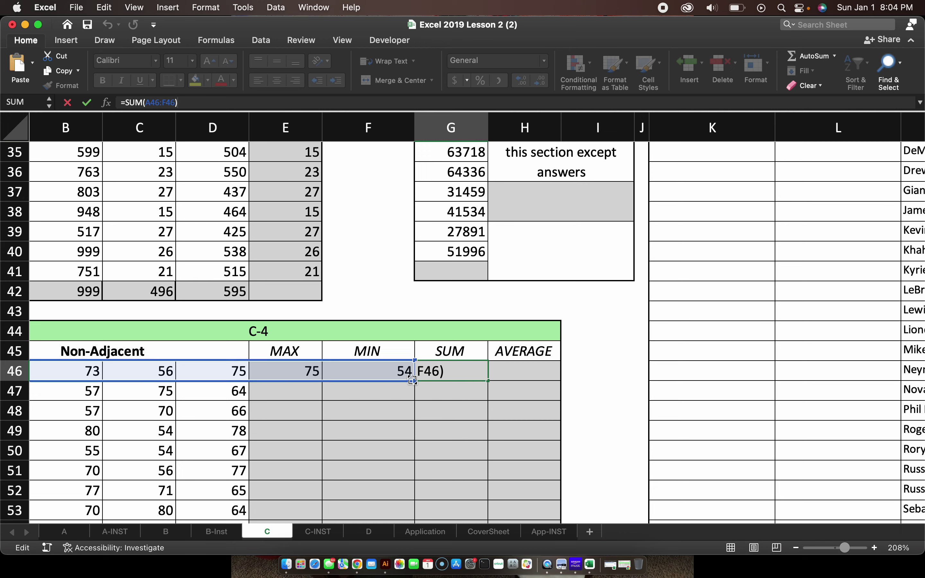
{"action": "left_click_drag", "start_coordinate": [414, 381], "coordinate": [265, 385]}
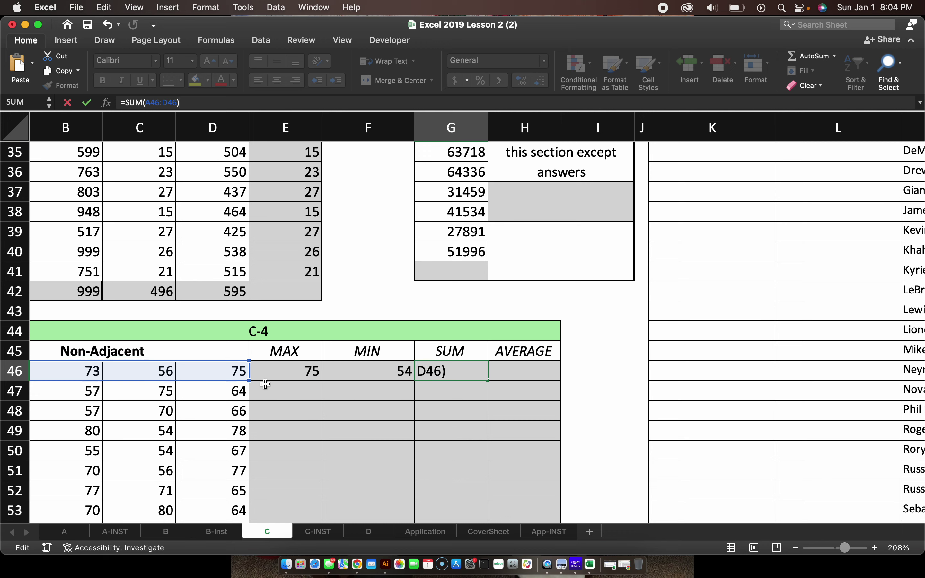
{"action": "key", "text": "Return"}
Enter an AVERAGE of row 46's four numbers in H46, giving 64.5
{"action": "left_click", "coordinate": [520, 365]}
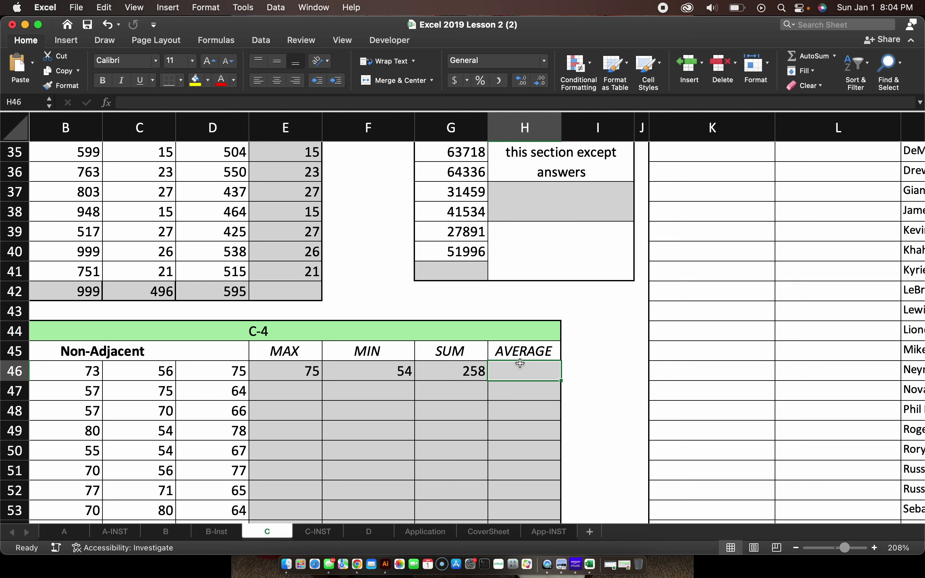
{"action": "type", "text": "=ave"}
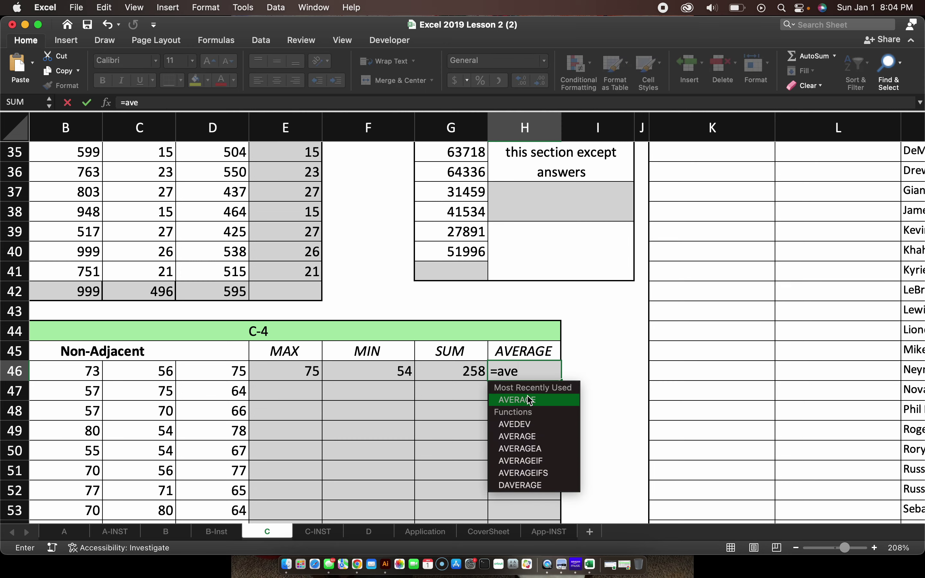
{"action": "double_click", "coordinate": [527, 400]}
{"action": "scroll", "coordinate": [153, 389], "scroll_direction": "left", "scroll_amount": 2}
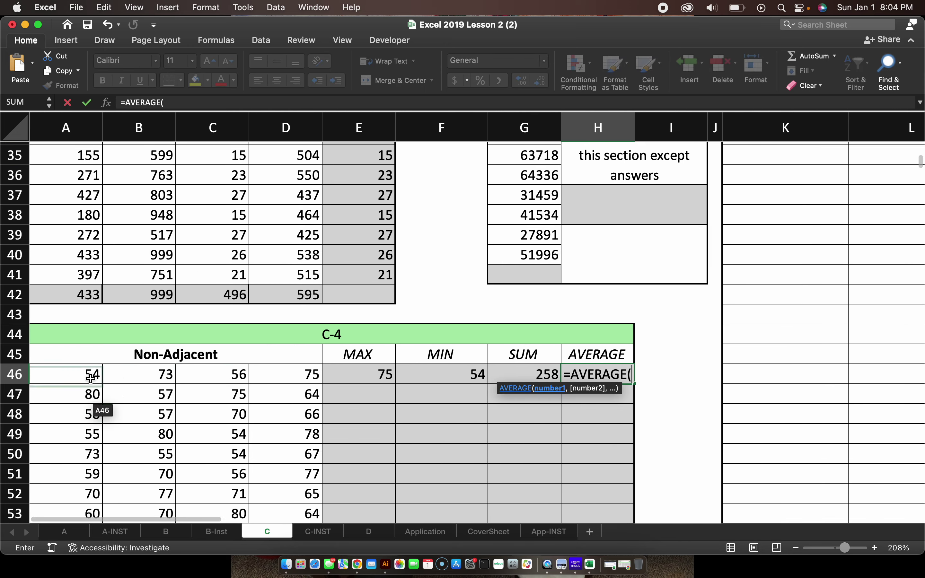
{"action": "left_click_drag", "start_coordinate": [93, 376], "coordinate": [302, 373]}
{"action": "key", "text": "Return"}
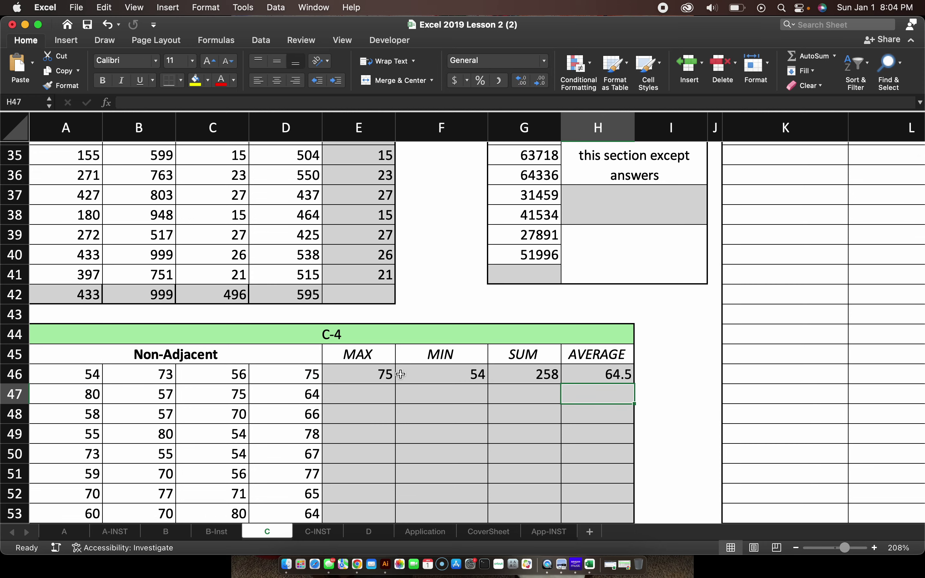
Fill the E46:H46 MAX, MIN, SUM and AVERAGE formulas down through row 59
{"action": "left_click_drag", "start_coordinate": [383, 372], "coordinate": [607, 368]}
{"action": "scroll", "coordinate": [650, 342], "scroll_direction": "down", "scroll_amount": 5}
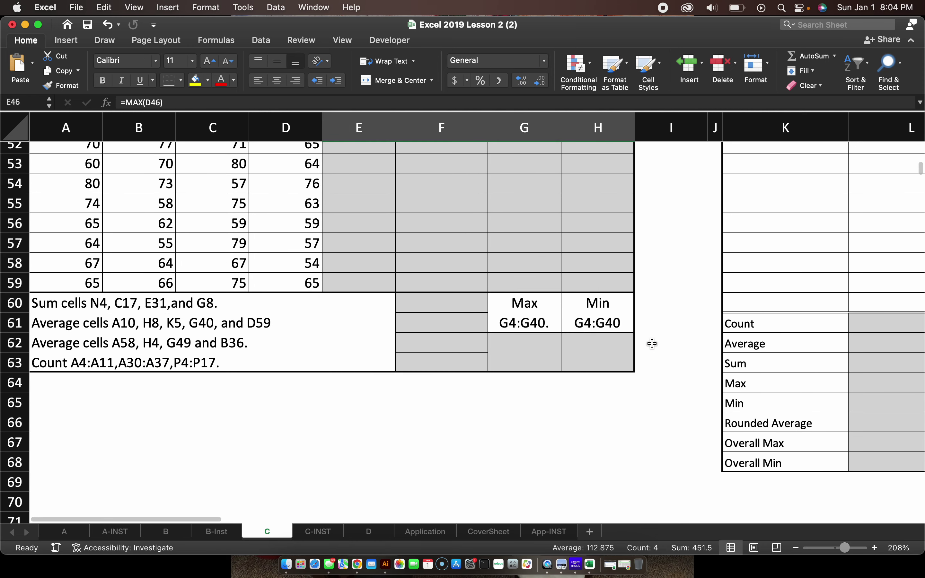
{"action": "scroll", "coordinate": [650, 342], "scroll_direction": "up", "scroll_amount": 4}
{"action": "left_click_drag", "start_coordinate": [635, 306], "coordinate": [610, 453]}
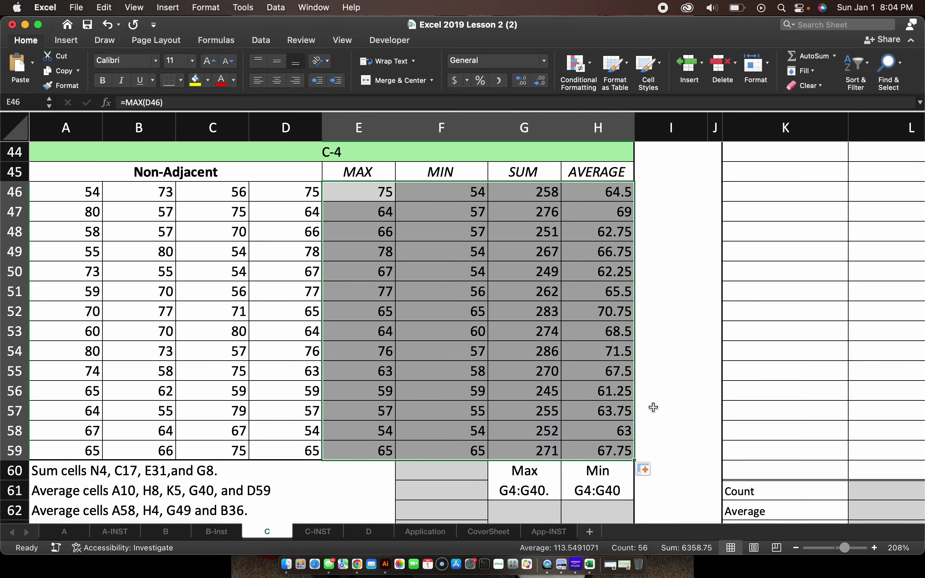
{"action": "left_click", "coordinate": [653, 407]}
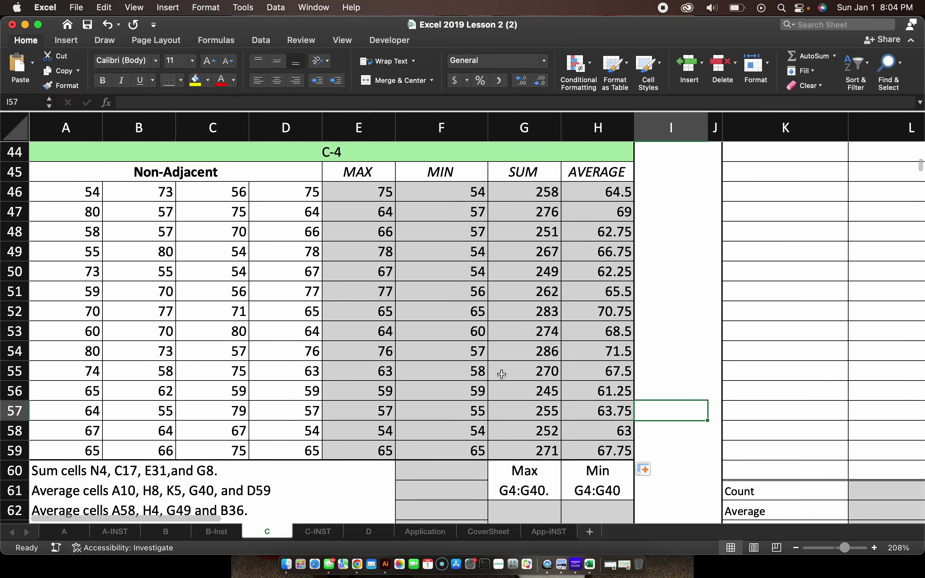
{"action": "scroll", "coordinate": [502, 374], "scroll_direction": "down", "scroll_amount": 5}
Enter =N4+C17+E31+G8 in F60, giving 3629
{"action": "left_click", "coordinate": [461, 275]}
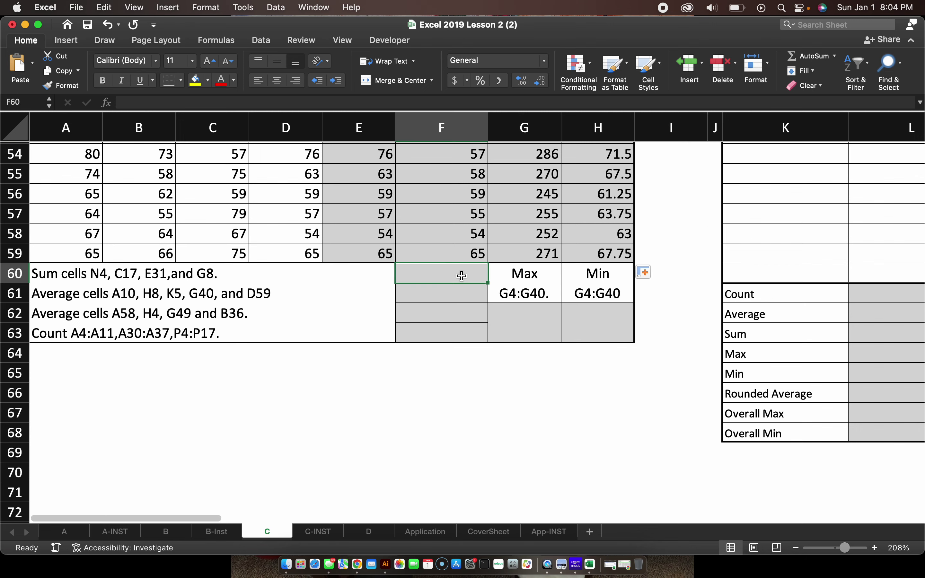
{"action": "scroll", "coordinate": [461, 341], "scroll_direction": "up", "scroll_amount": 2}
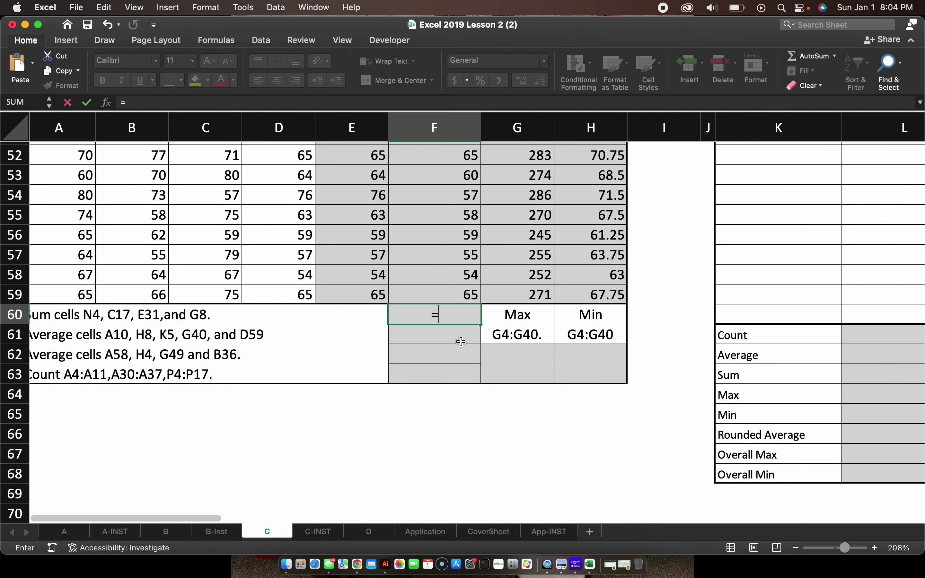
{"action": "type", "text": "n4+c17+"}
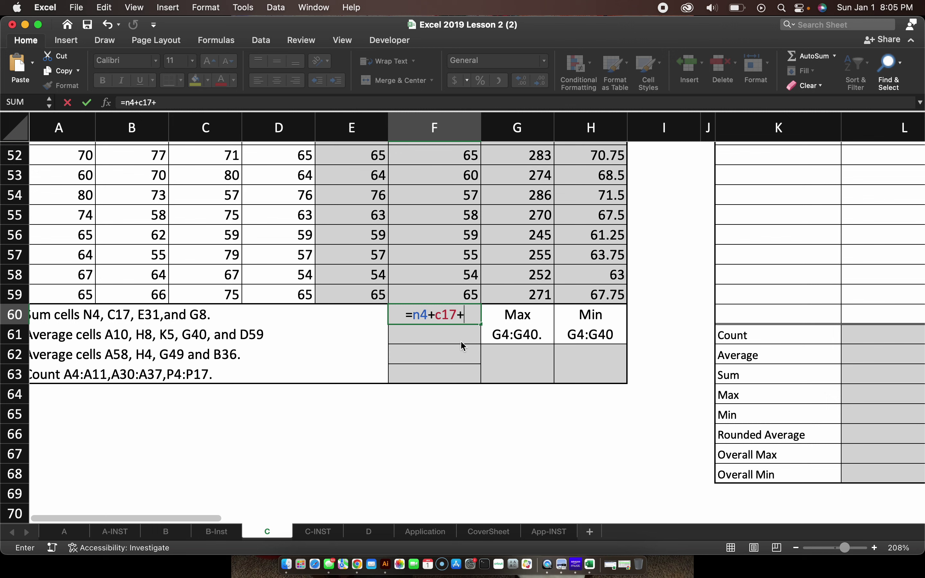
{"action": "type", "text": "e31"}
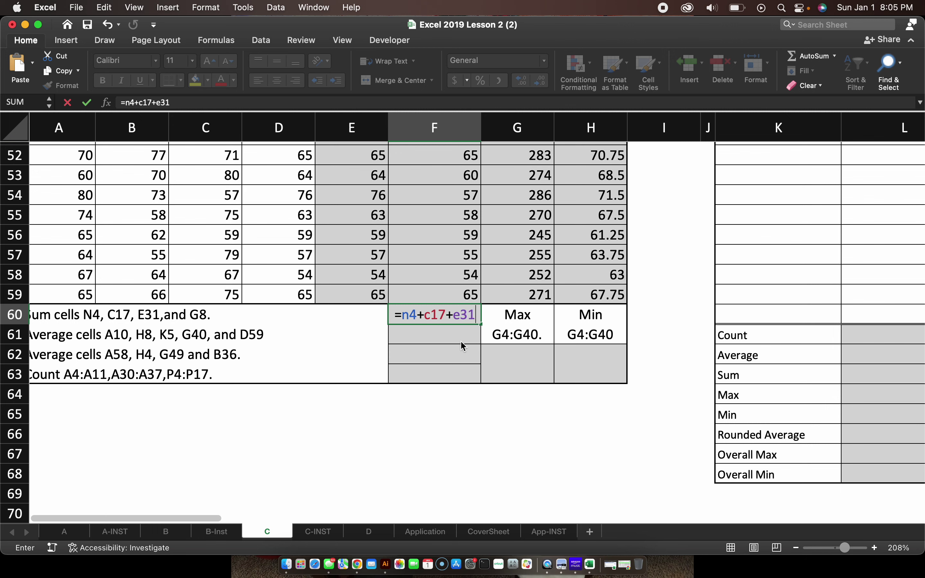
{"action": "type", "text": "+g8"}
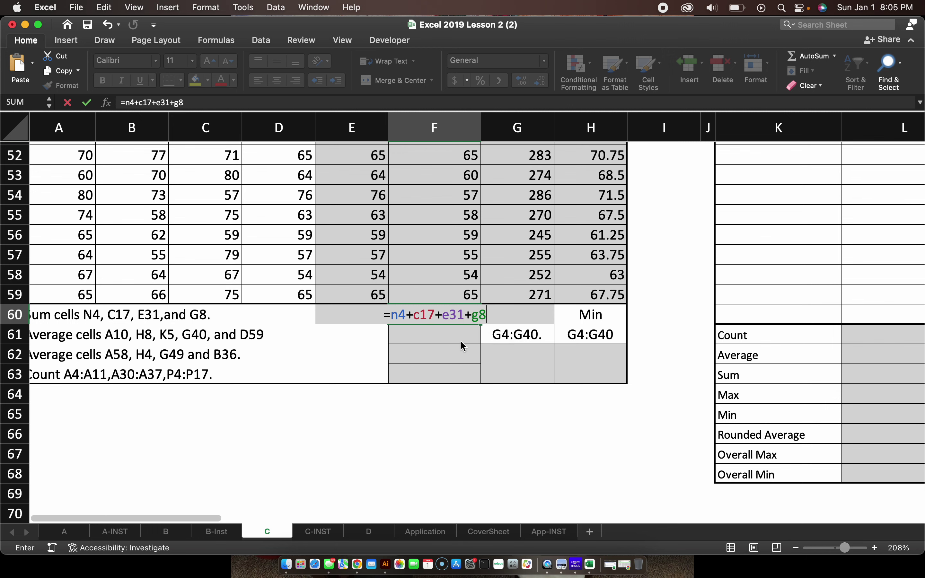
{"action": "key", "text": "Return"}
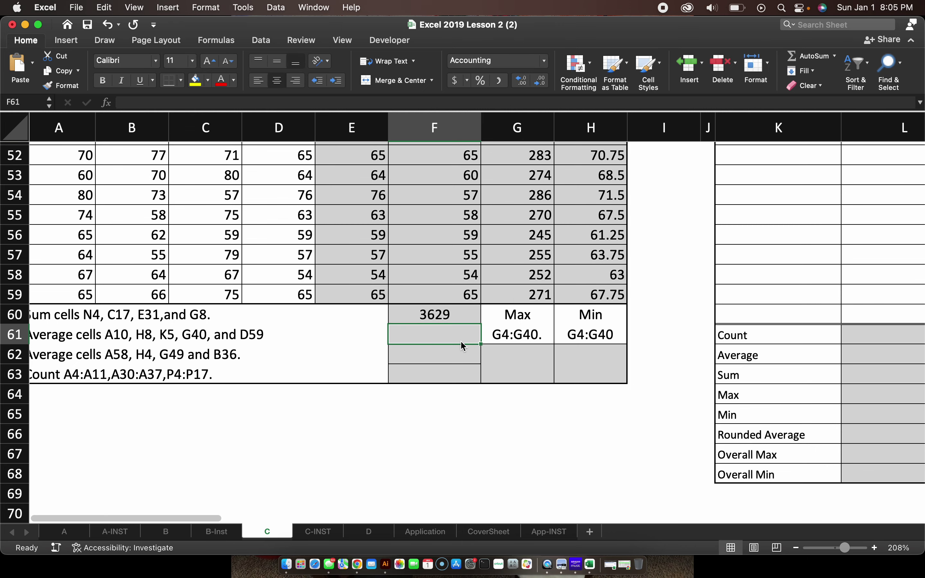
Enter =AVERAGE(A10,H8,K5,G40,D59) in F61, giving $11,732.52
{"action": "scroll", "coordinate": [320, 373], "scroll_direction": "up", "scroll_amount": 1}
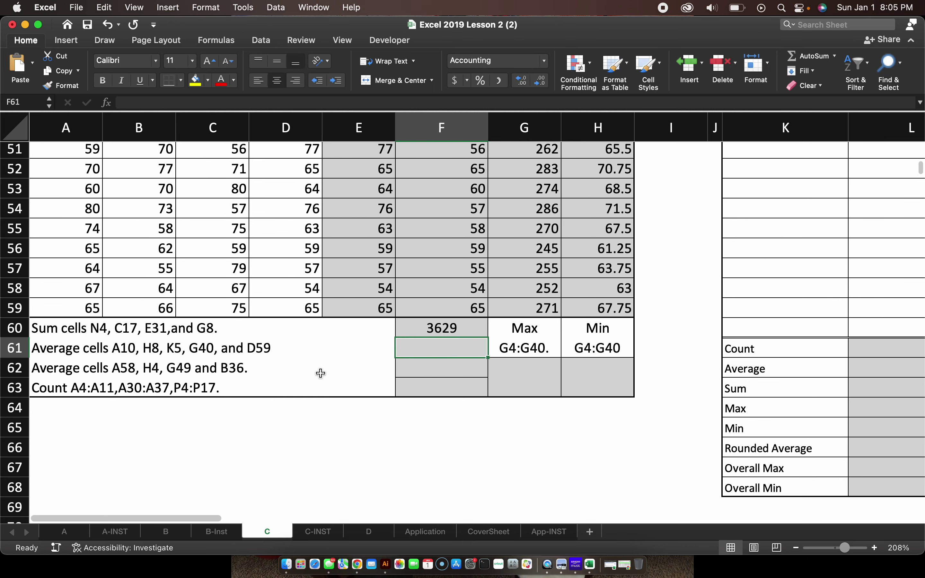
{"action": "type", "text": "=av"}
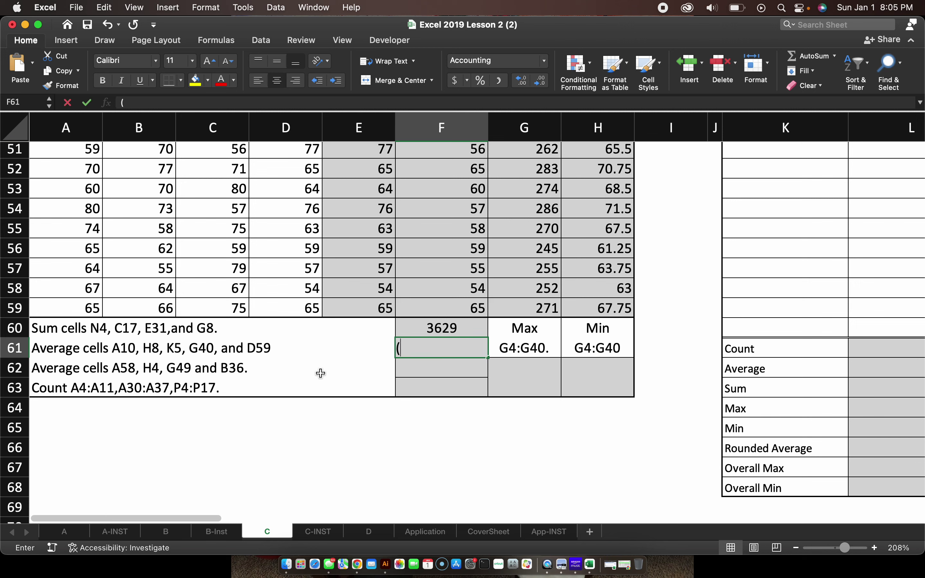
{"action": "type", "text": "er"}
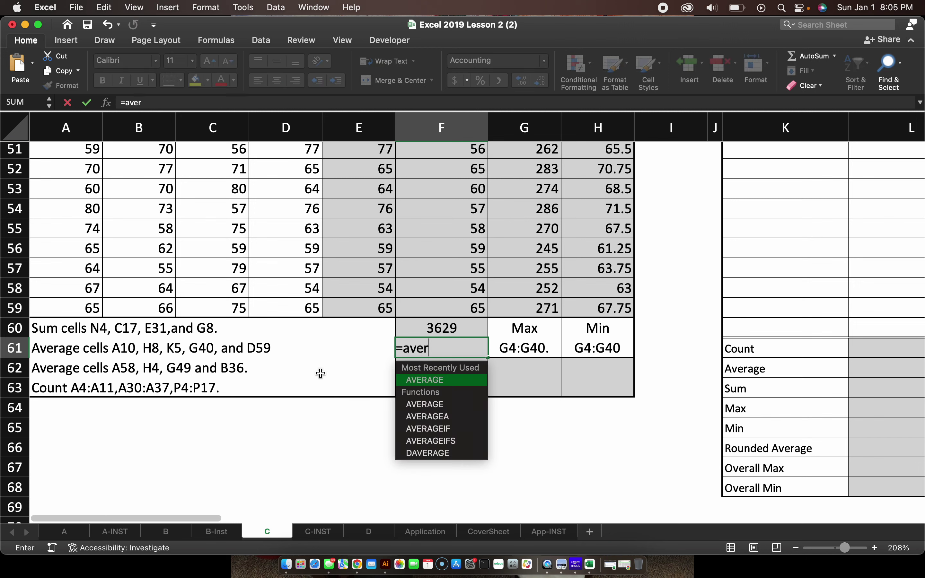
{"action": "double_click", "coordinate": [426, 382]}
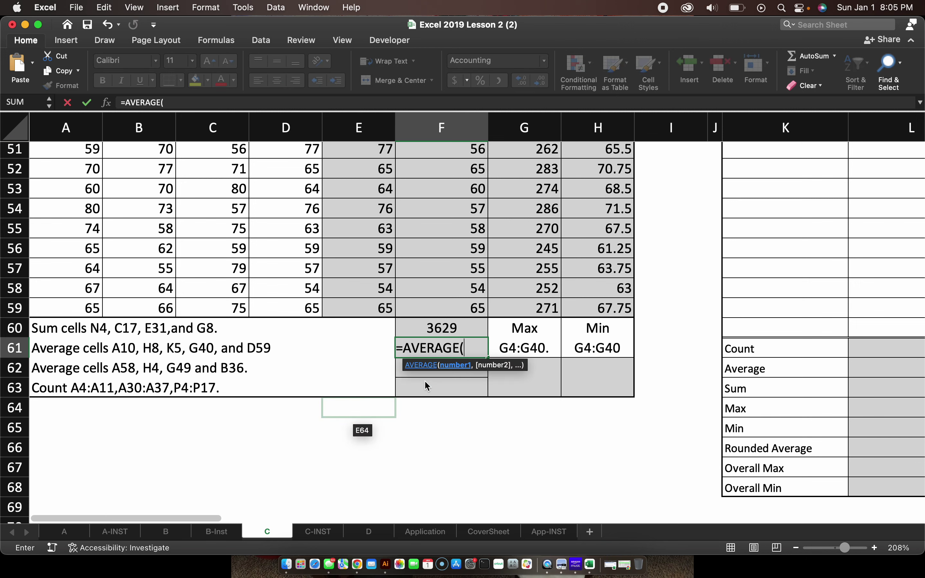
{"action": "type", "text": "a10,"}
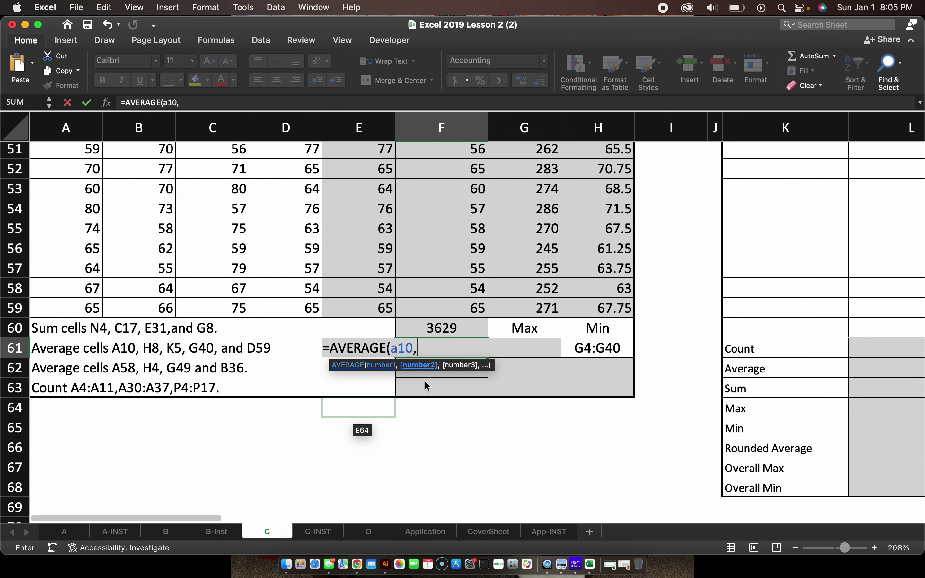
{"action": "type", "text": "h8,"}
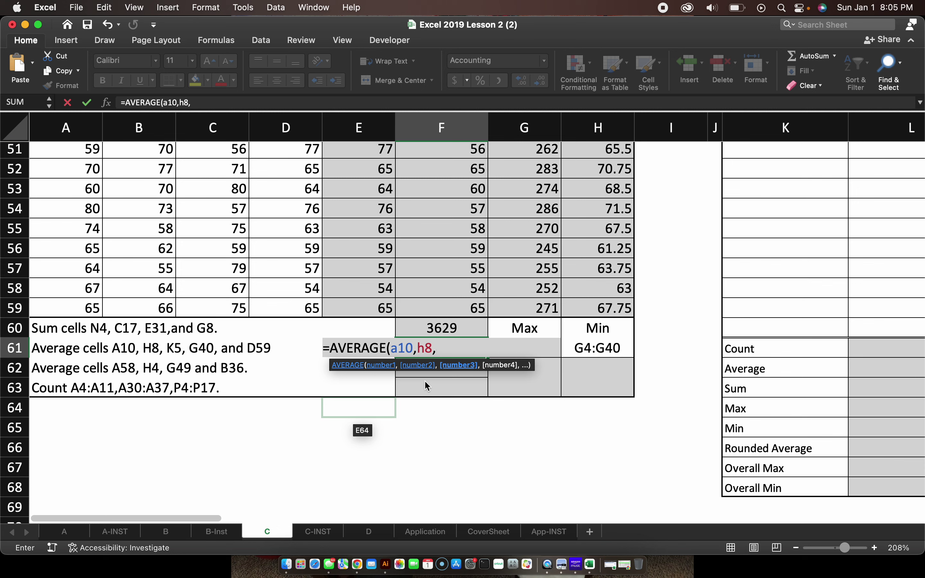
{"action": "type", "text": "k5,"}
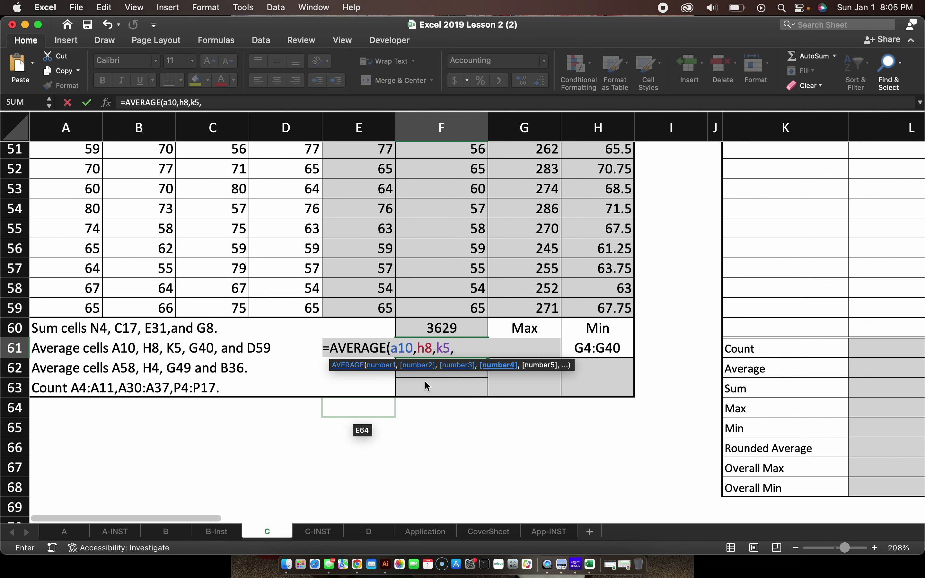
{"action": "type", "text": "g40,"}
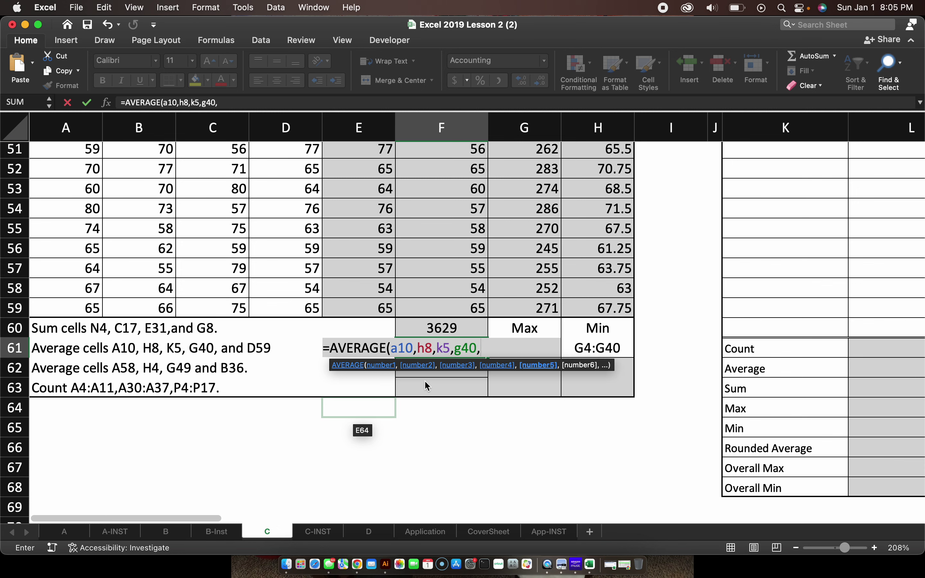
{"action": "type", "text": "d59"}
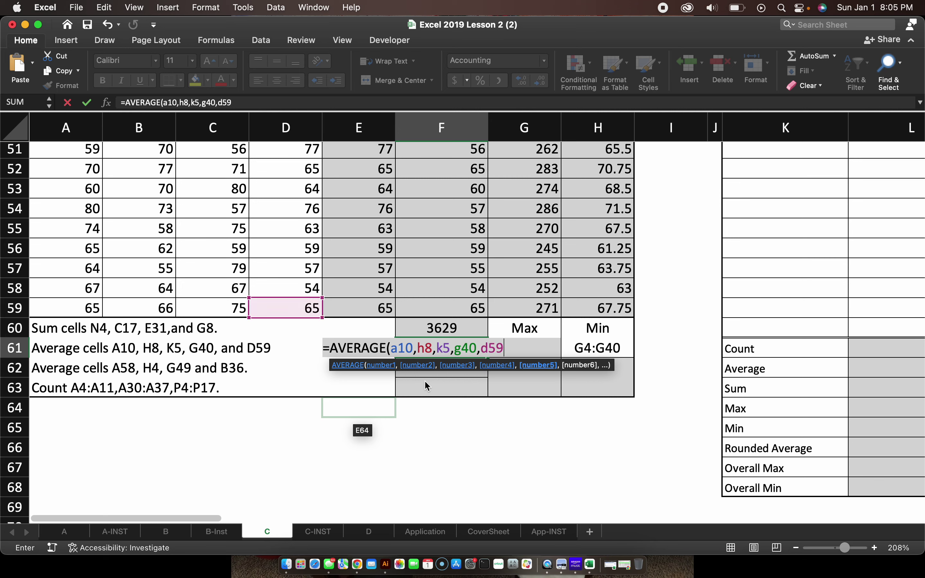
{"action": "type", "text": ")"}
{"action": "key", "text": "Return"}
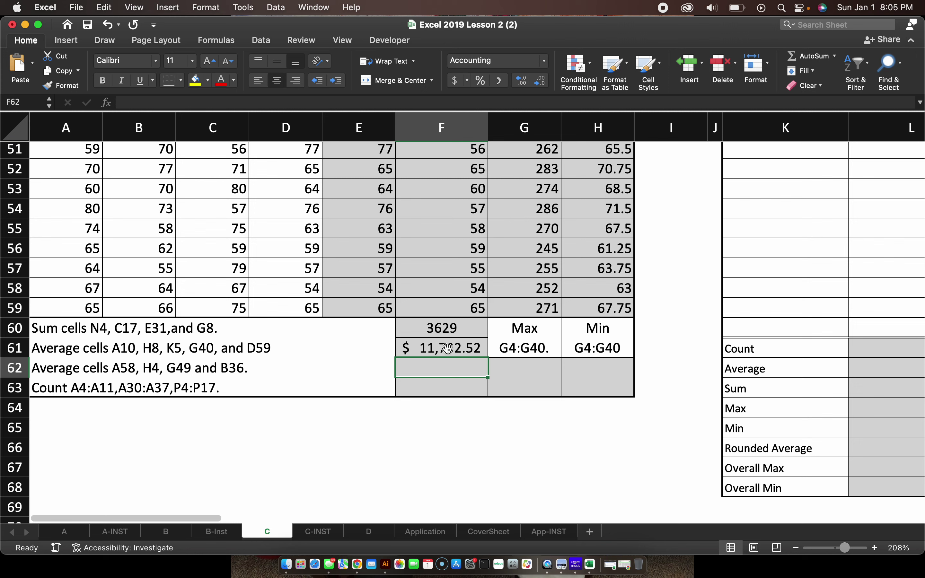
Enter =AVERAGE(A58,H4,G49,B36) in F62, giving $274.84
{"action": "type", "text": "="}
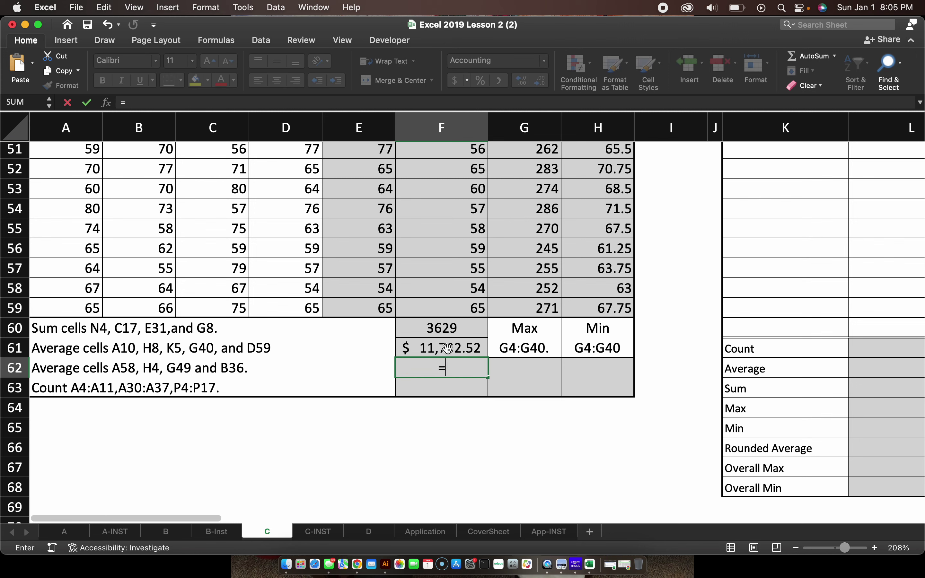
{"action": "type", "text": "aver"}
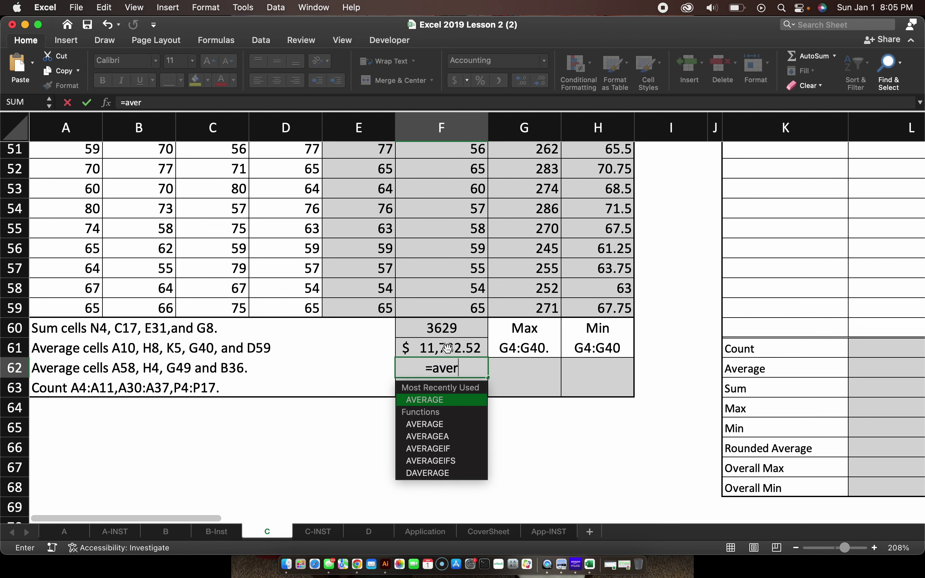
{"action": "double_click", "coordinate": [431, 400]}
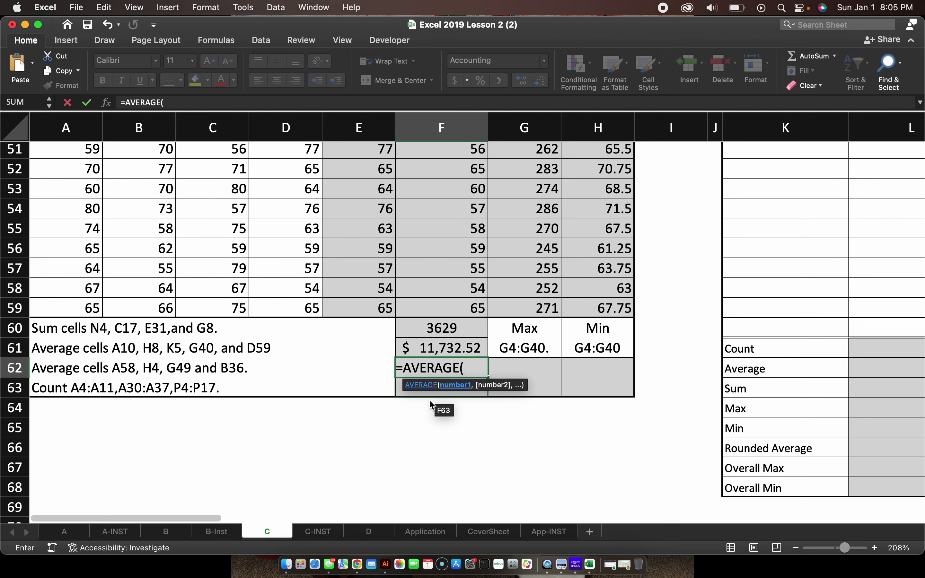
{"action": "type", "text": "a58,"}
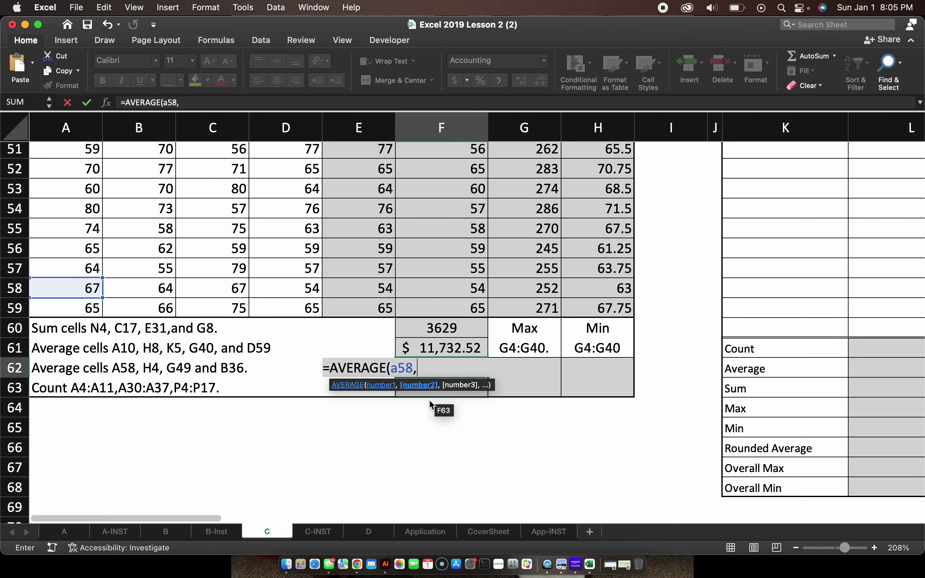
{"action": "type", "text": "h4,g"}
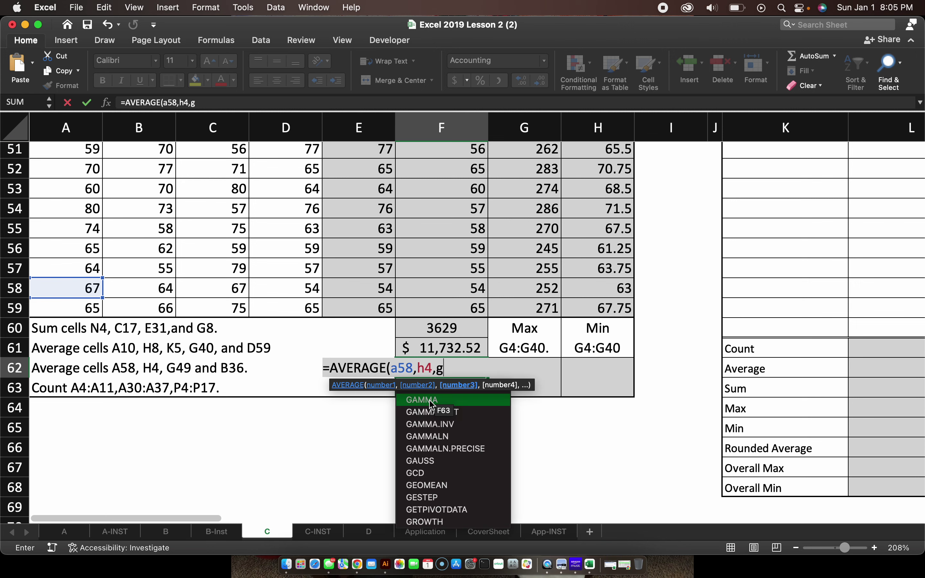
{"action": "type", "text": "49,b36"}
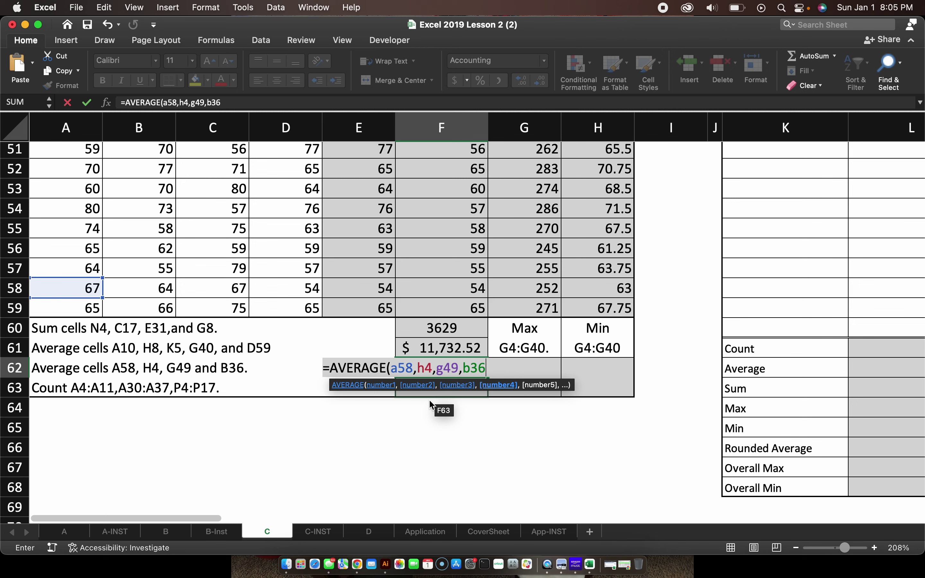
{"action": "key", "text": "Return"}
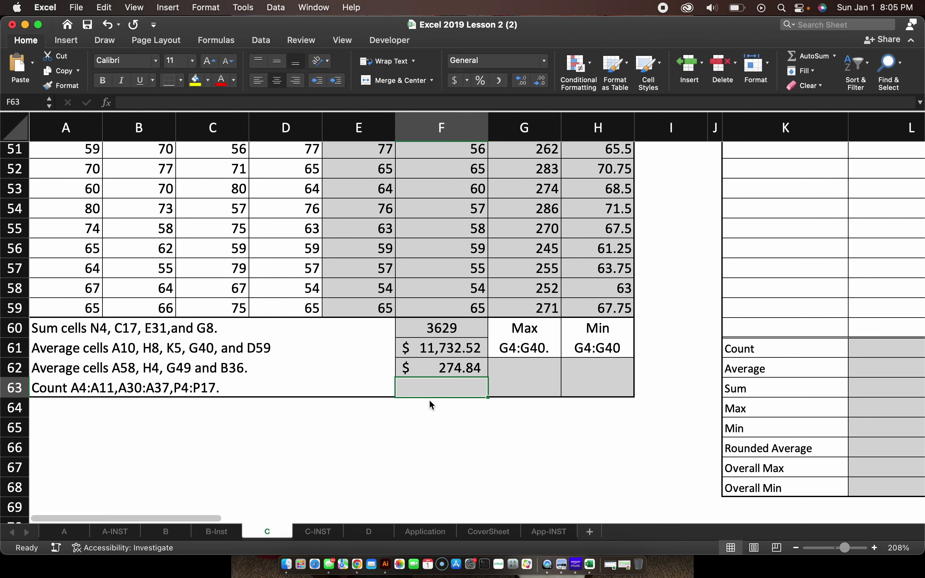
Enter =COUNT(A4:A11,A30:A37,P4:P17) in F63, returning 16
{"action": "type", "text": "=coun"}
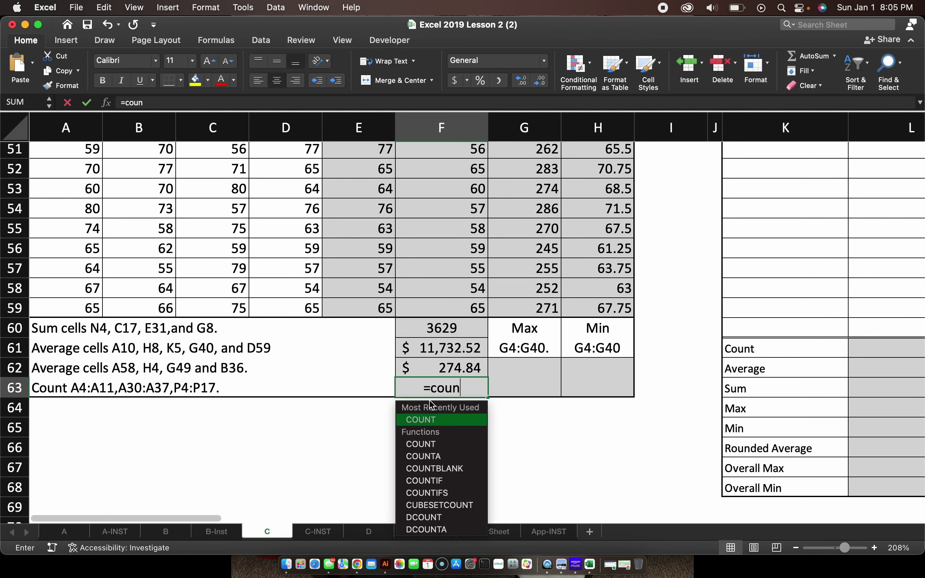
{"action": "type", "text": "t("}
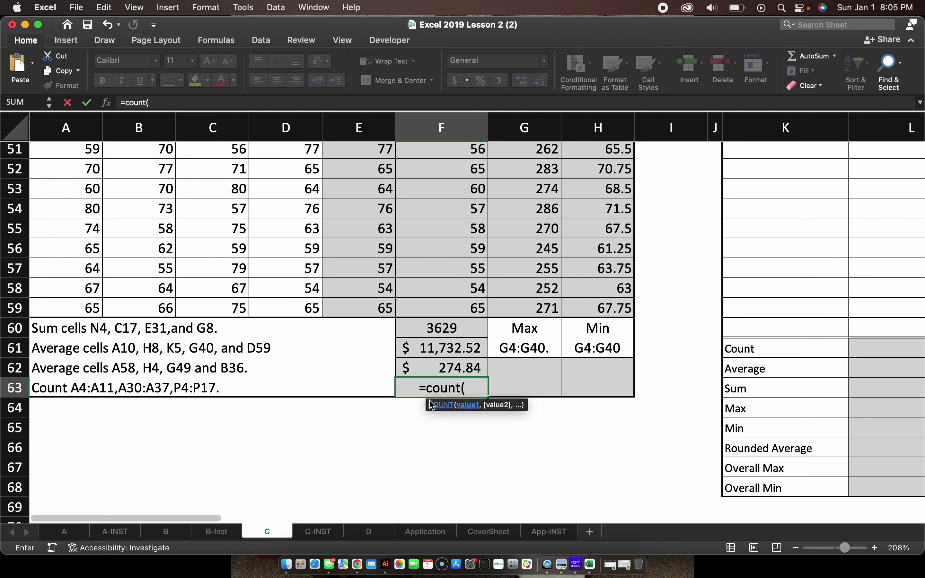
{"action": "type", "text": "a"}
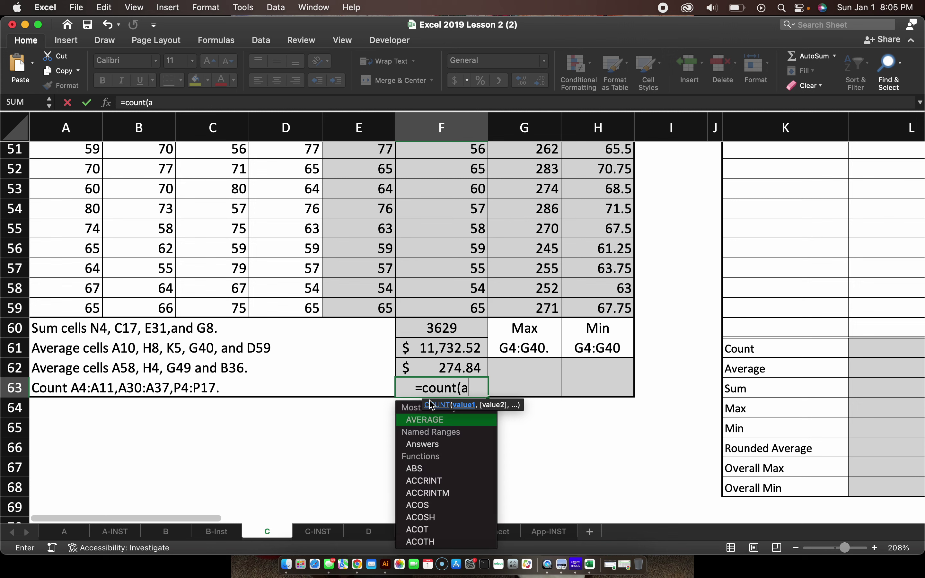
{"action": "type", "text": "4:a"}
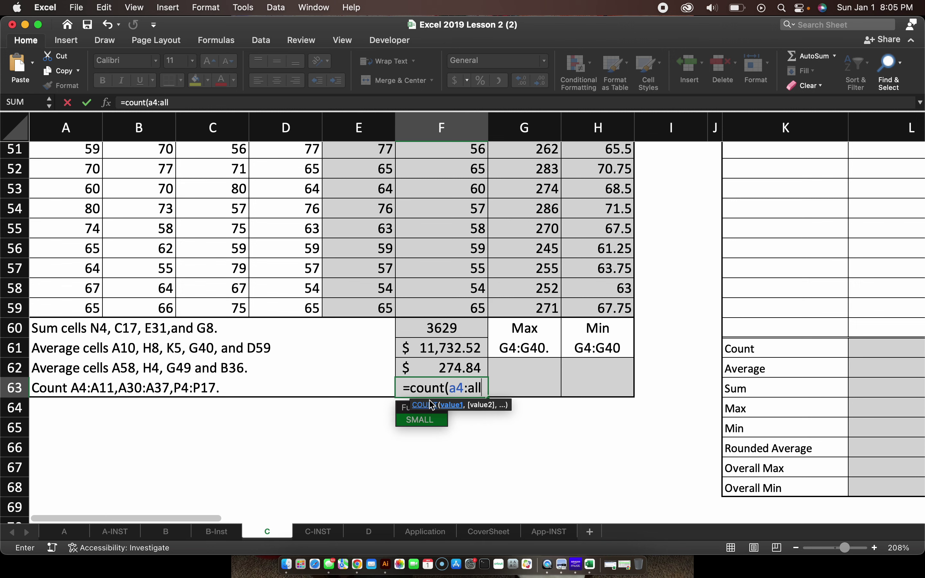
{"action": "type", "text": "11,"}
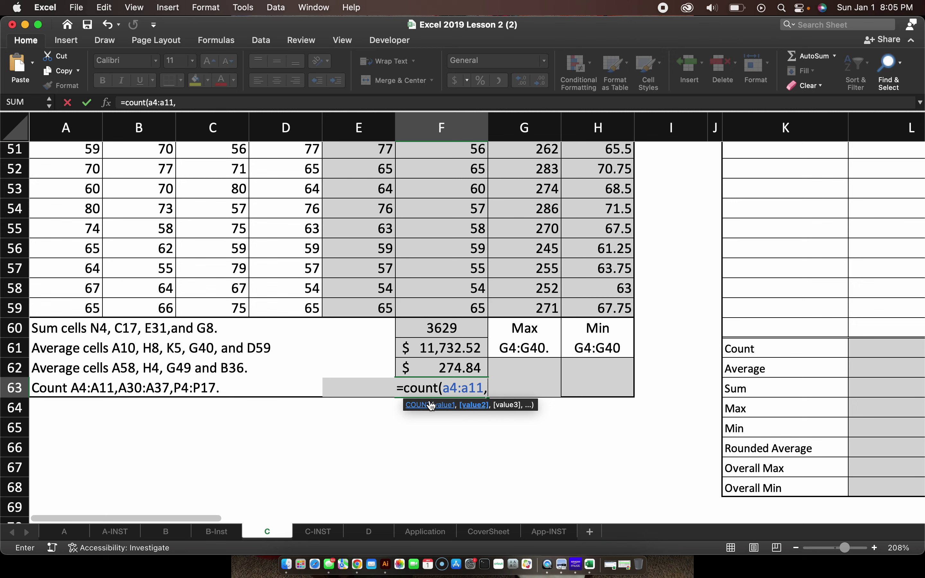
{"action": "type", "text": "A30:"}
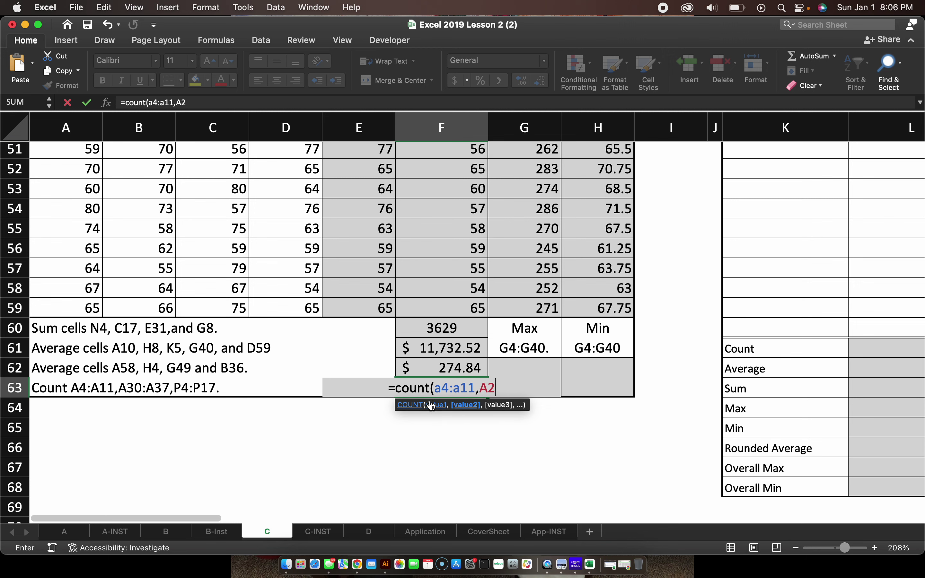
{"action": "type", "text": "a"}
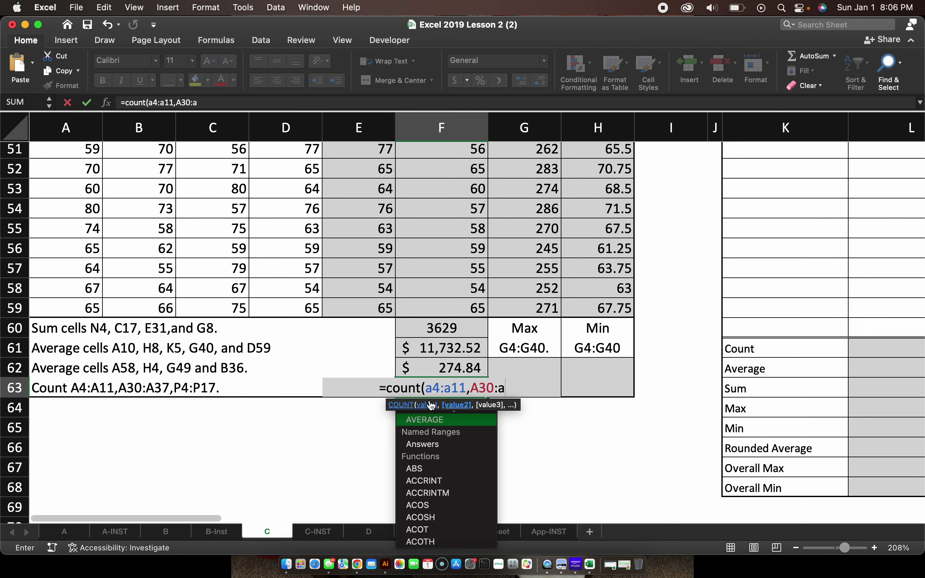
{"action": "type", "text": "37,"}
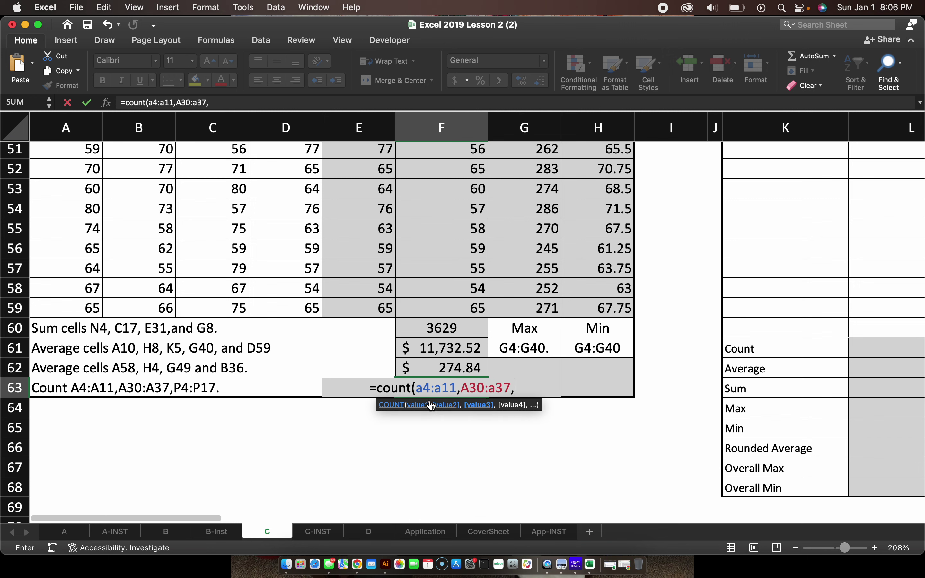
{"action": "type", "text": "p4:p"}
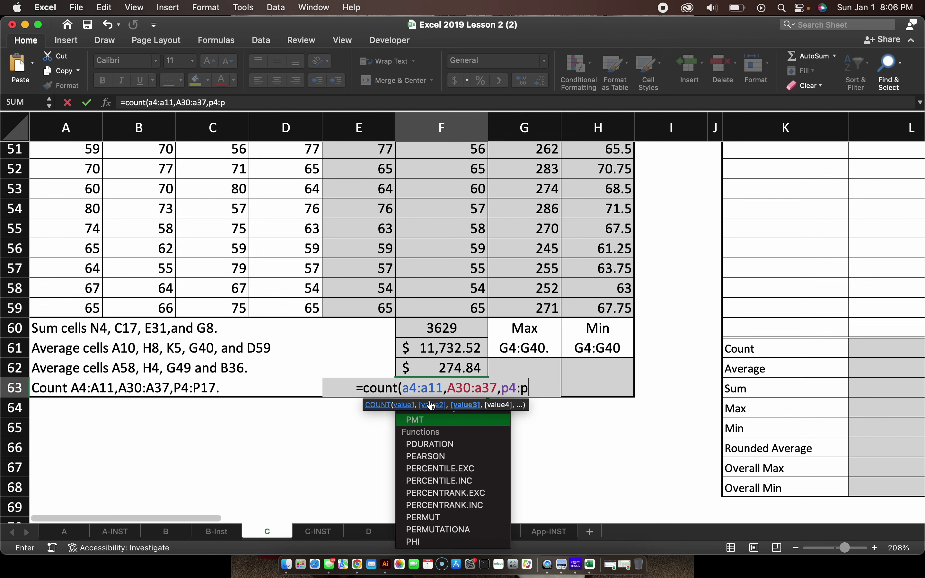
{"action": "type", "text": "17"}
{"action": "key", "text": "Return"}
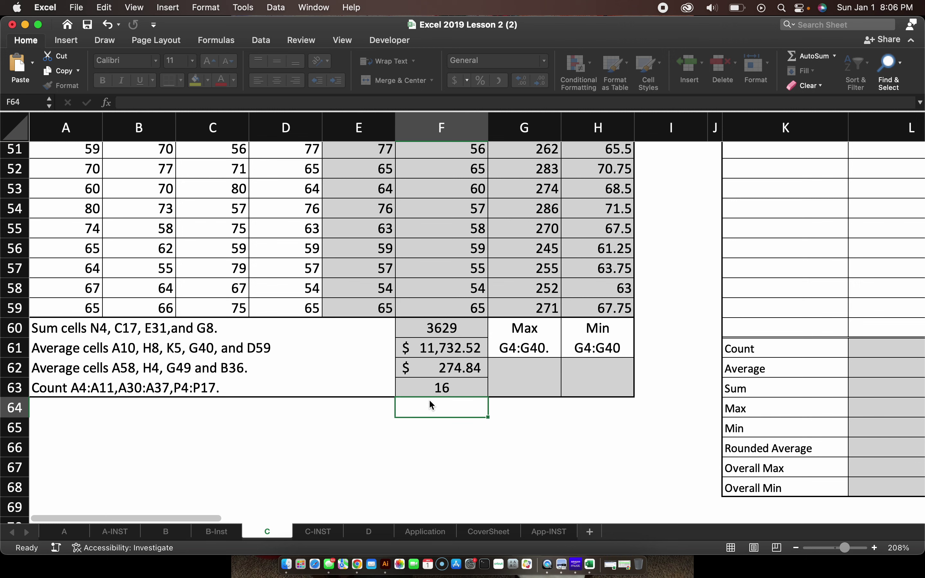
Enter =MAX(G4:G40) in G62, giving 69726
{"action": "left_click", "coordinate": [548, 389]}
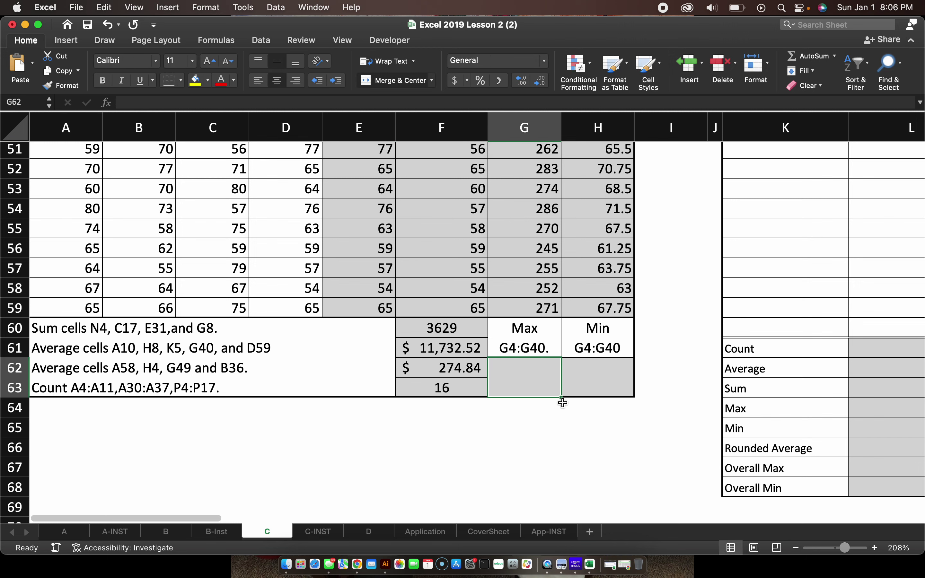
{"action": "type", "text": "=max("}
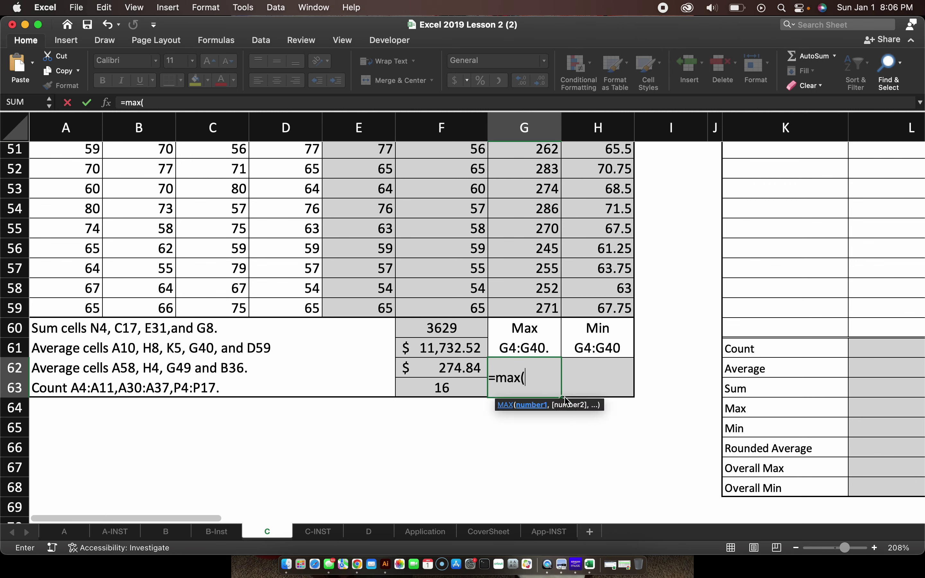
{"action": "type", "text": "g4:g40)"}
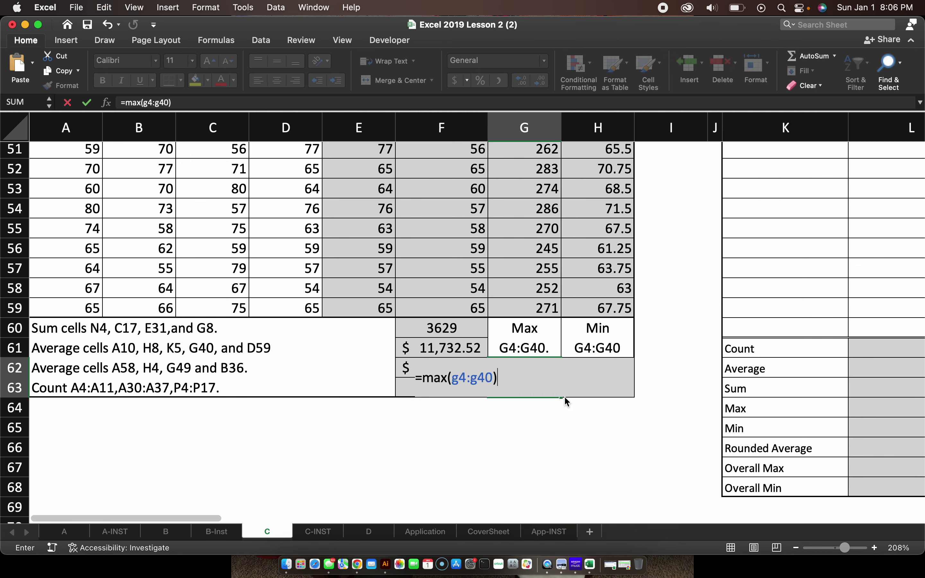
{"action": "key", "text": "Return"}
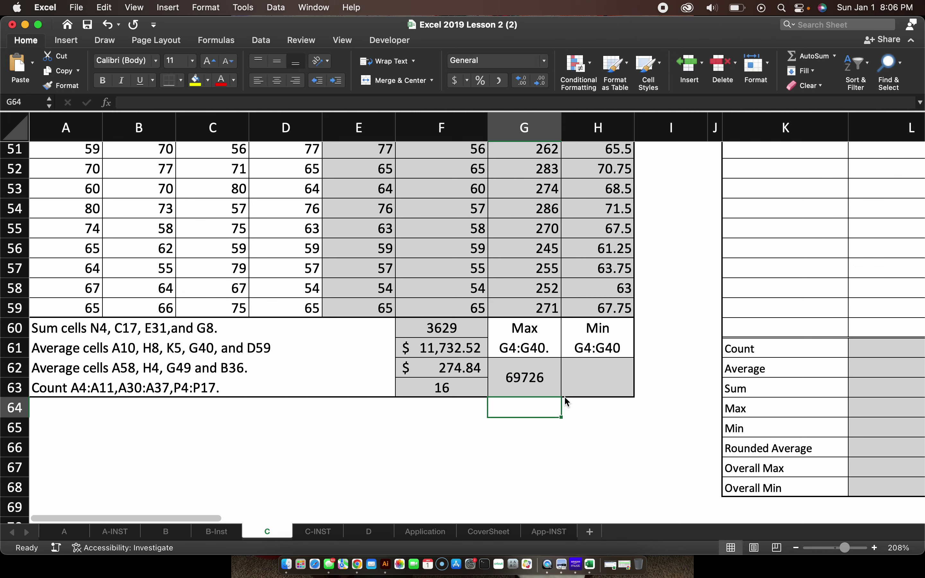
Enter =MIN(G4:G40) in H62, giving 939
{"action": "left_click", "coordinate": [565, 396]}
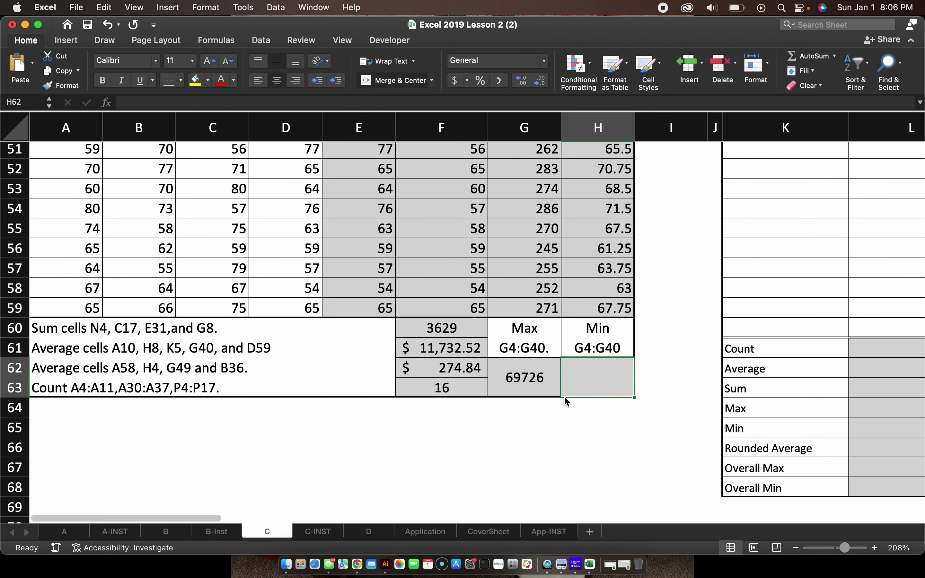
{"action": "type", "text": "=min*("}
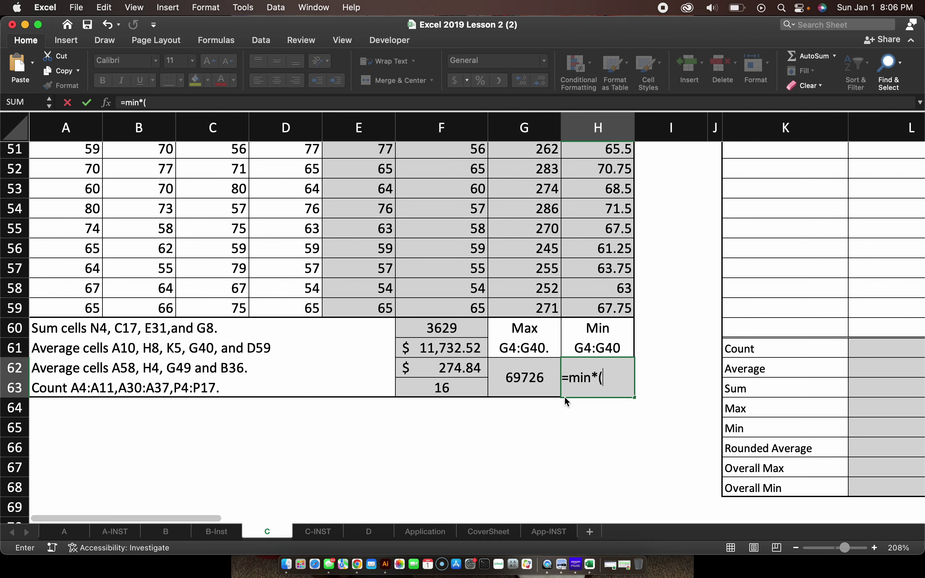
{"action": "key", "text": "BackSpace"}
{"action": "key", "text": "BackSpace"}
{"action": "type", "text": "("}
{"action": "type", "text": "g4"}
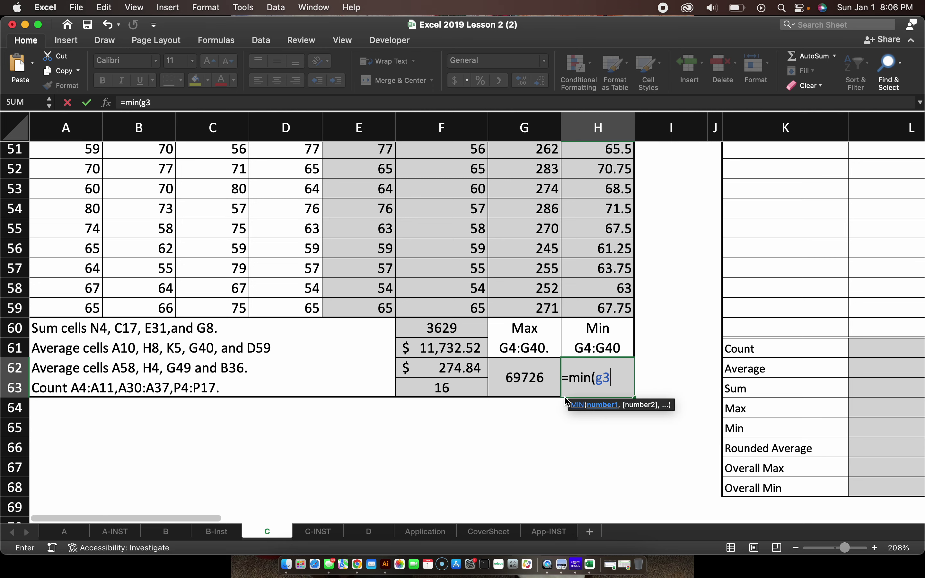
{"action": "type", "text": ":g40"}
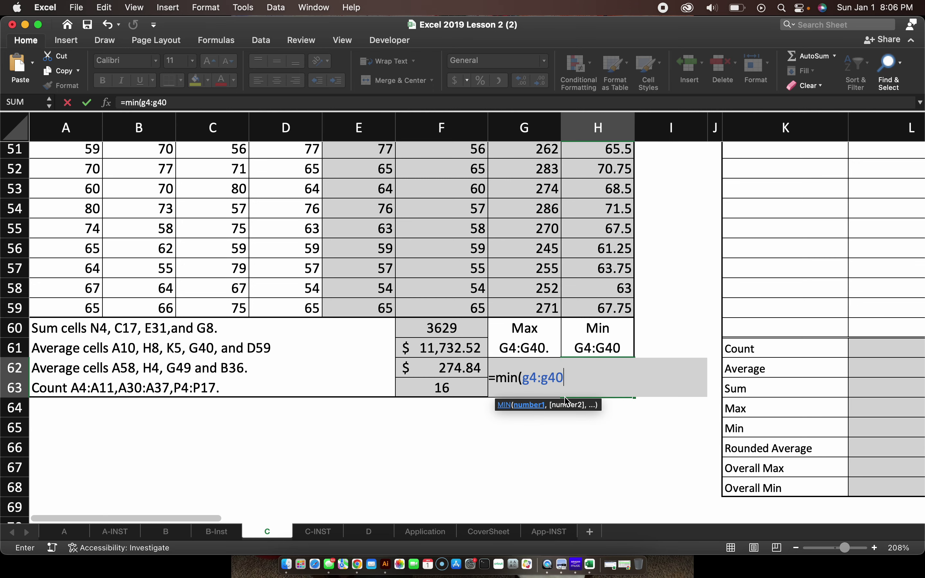
{"action": "type", "text": ")"}
{"action": "key", "text": "Return"}
Read the Lesson C instructions on the C-INST sheet, then go back to sheet C's C-6 ROUND table
{"action": "scroll", "coordinate": [640, 422], "scroll_direction": "right", "scroll_amount": 3}
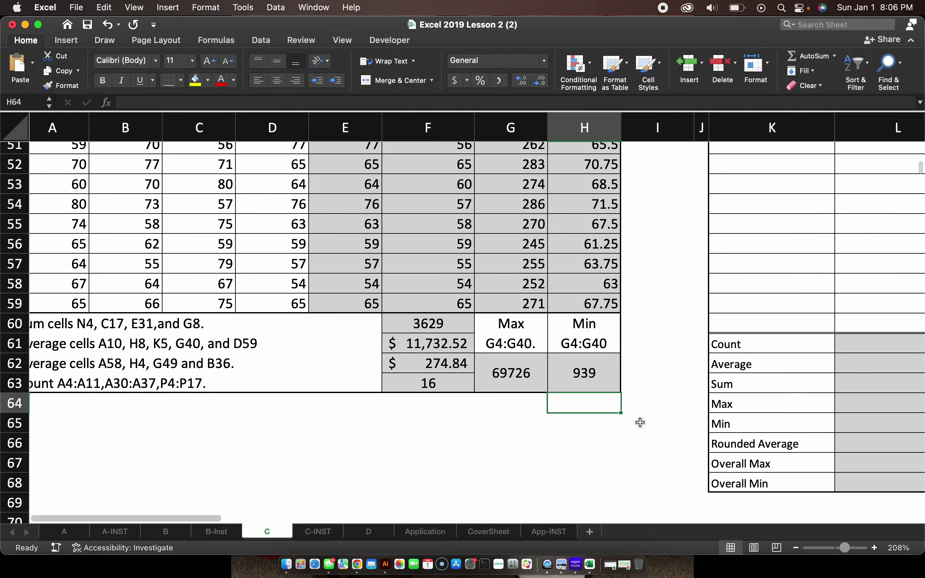
{"action": "scroll", "coordinate": [640, 421], "scroll_direction": "right", "scroll_amount": 3}
{"action": "scroll", "coordinate": [640, 421], "scroll_direction": "up", "scroll_amount": 15}
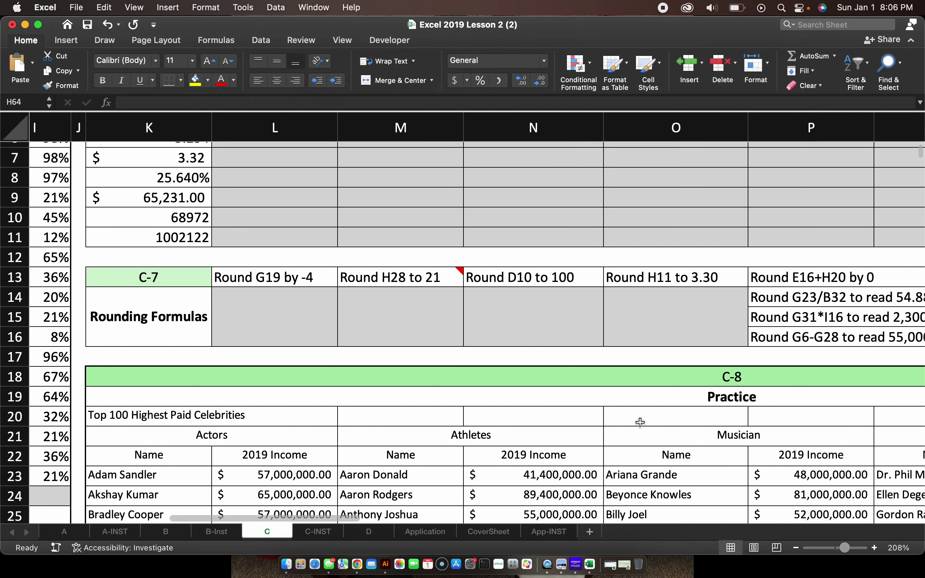
{"action": "scroll", "coordinate": [640, 421], "scroll_direction": "down", "scroll_amount": 5}
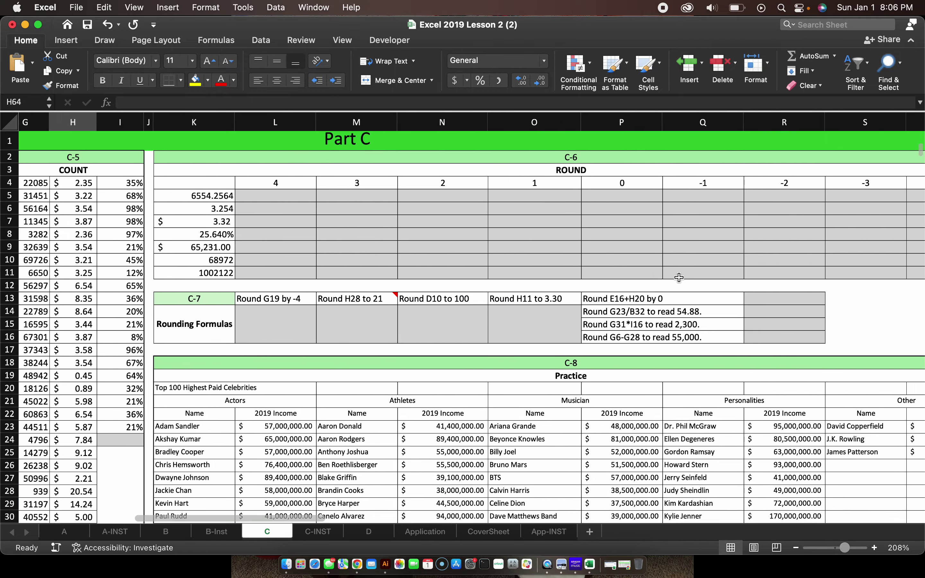
{"action": "scroll", "coordinate": [680, 277], "scroll_direction": "left", "scroll_amount": 2}
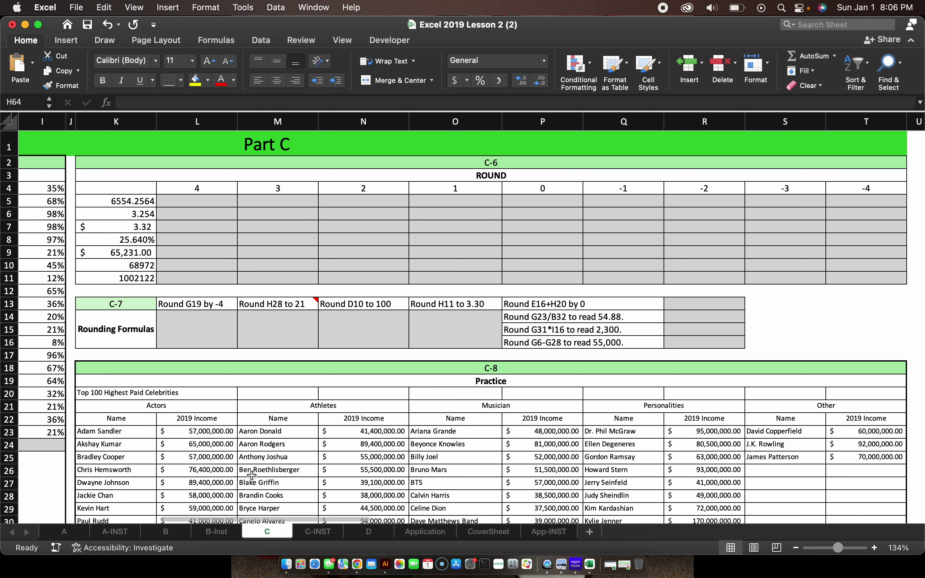
{"action": "left_click", "coordinate": [321, 532]}
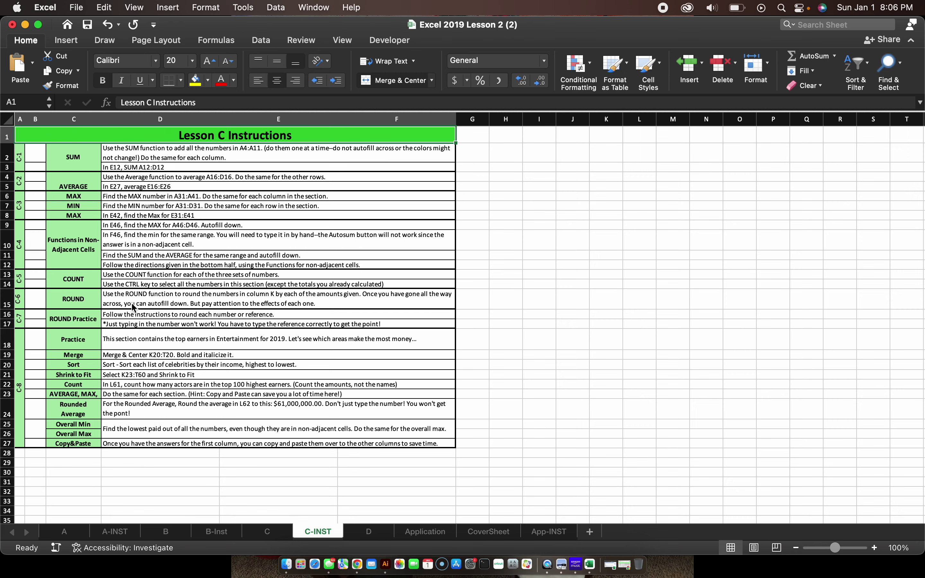
{"action": "left_click", "coordinate": [267, 531]}
Enter =ROUND(K5,4) in L5 so it shows 6554.2564
{"action": "left_click", "coordinate": [192, 202]}
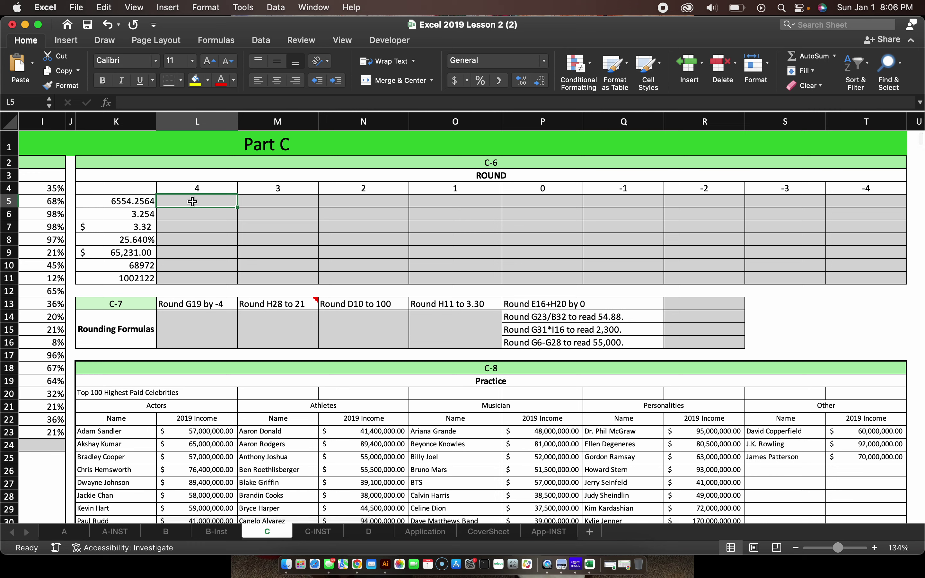
{"action": "type", "text": "="}
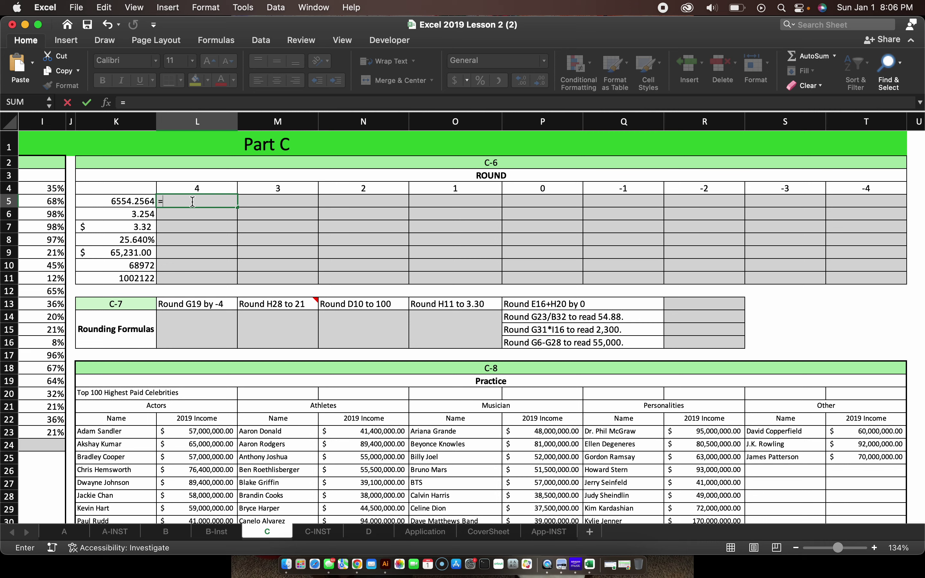
{"action": "type", "text": "r"}
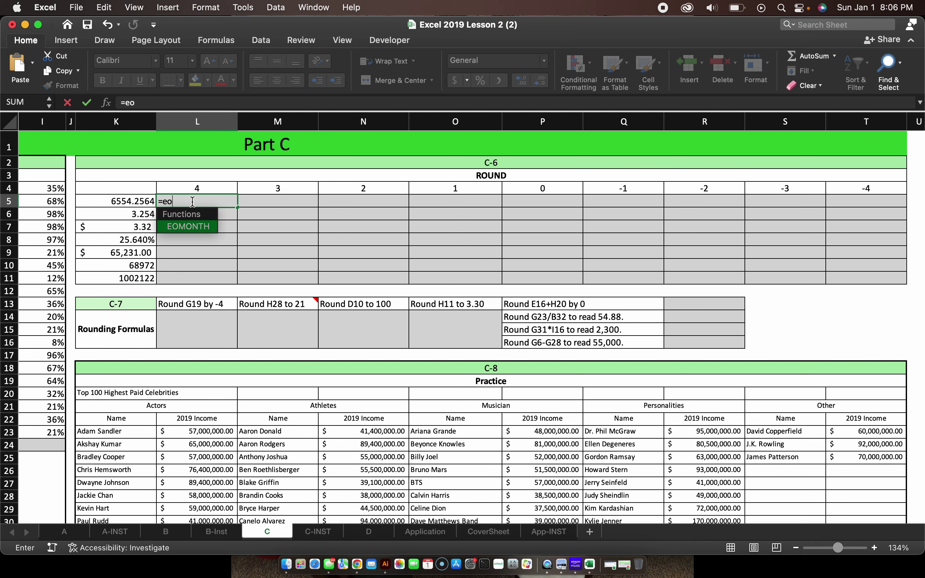
{"action": "key", "text": "BackSpace"}
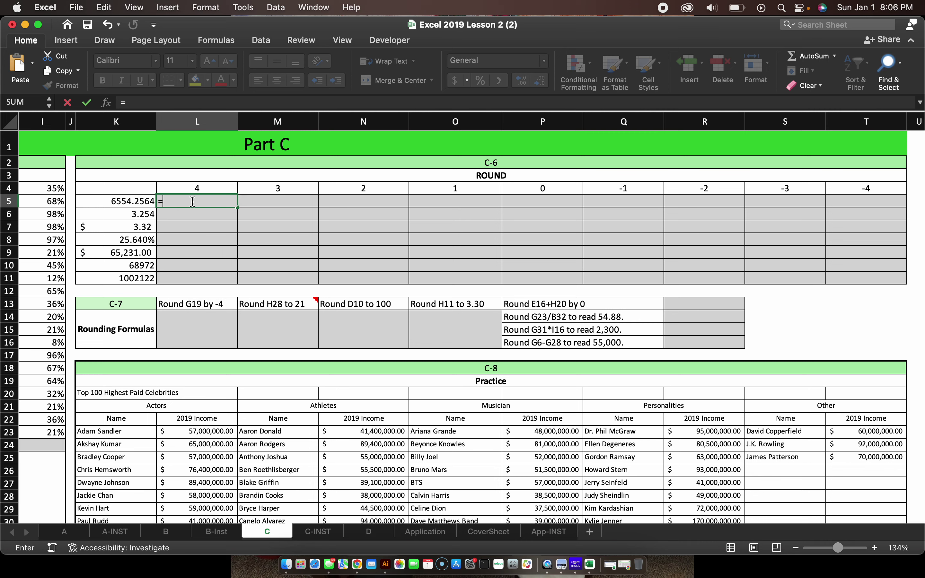
{"action": "left_click", "coordinate": [133, 199]}
{"action": "key", "text": "BackSpace"}
{"action": "key", "text": "BackSpace"}
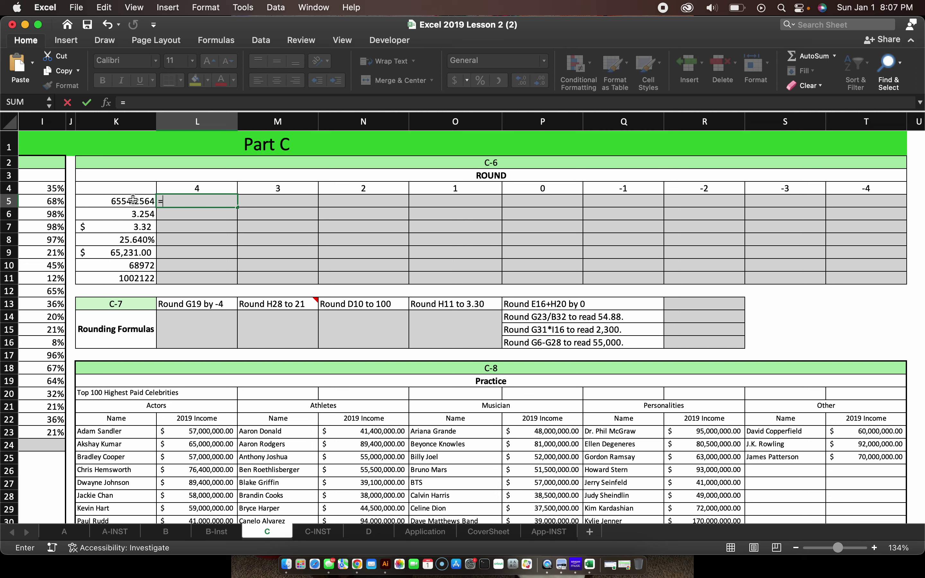
{"action": "type", "text": "round("}
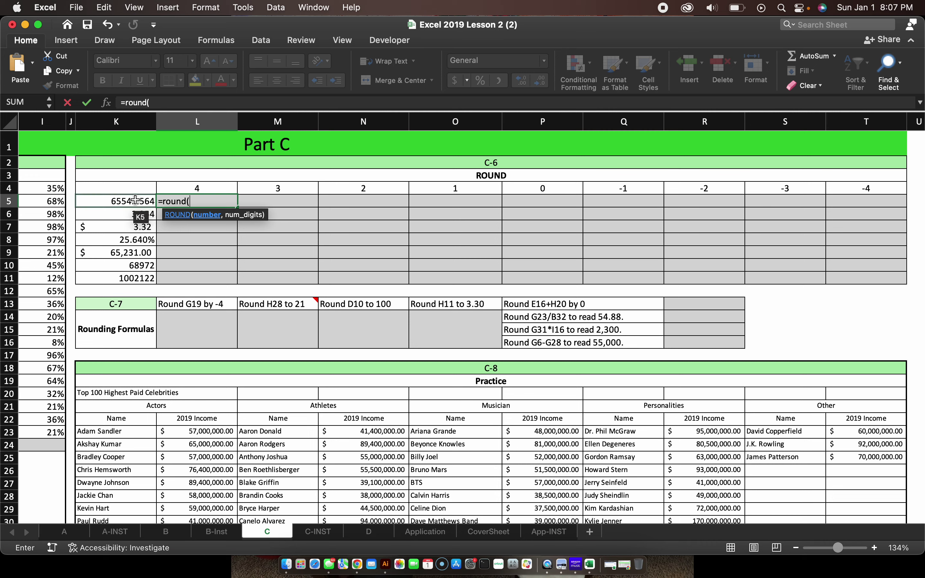
{"action": "left_click", "coordinate": [135, 200]}
{"action": "type", "text": ",4)"}
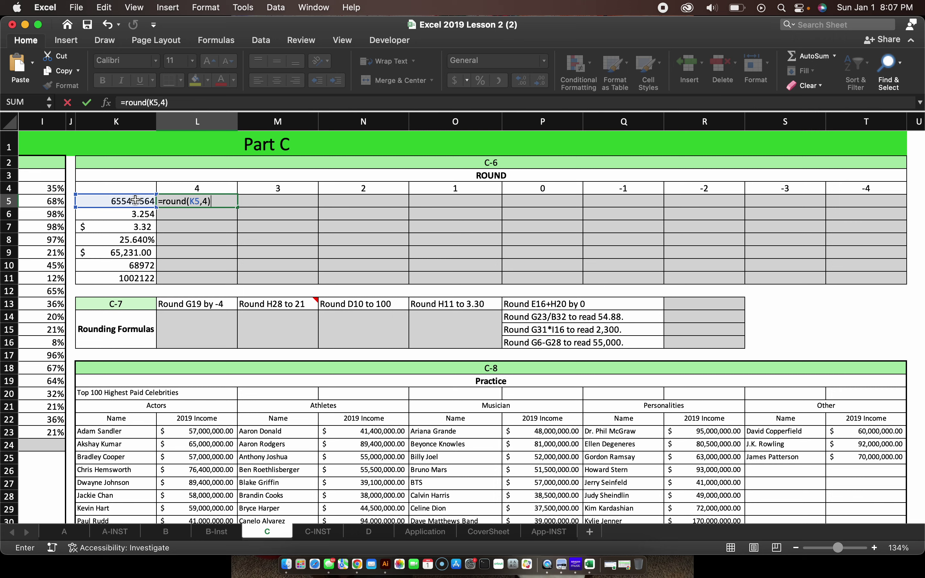
{"action": "key", "text": "Return"}
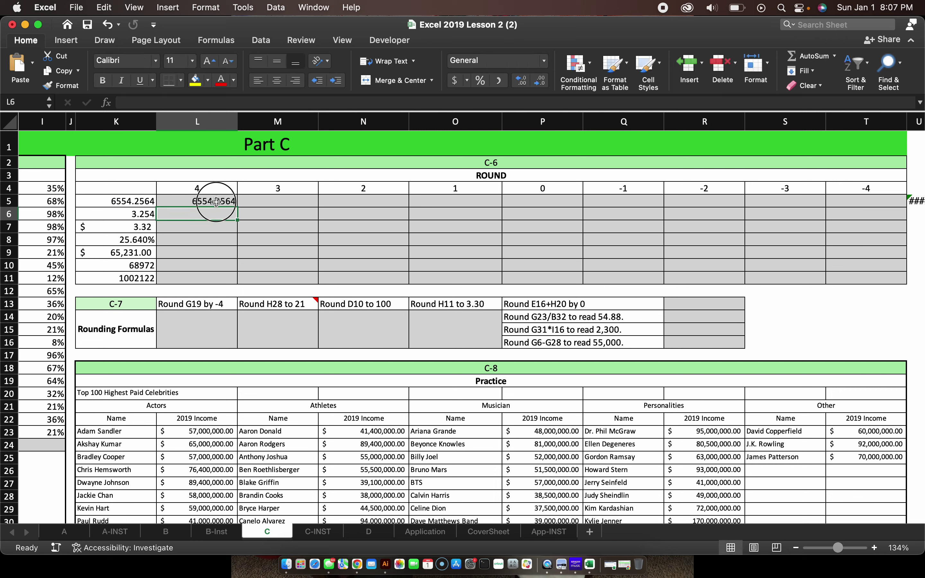
{"action": "left_click", "coordinate": [217, 202]}
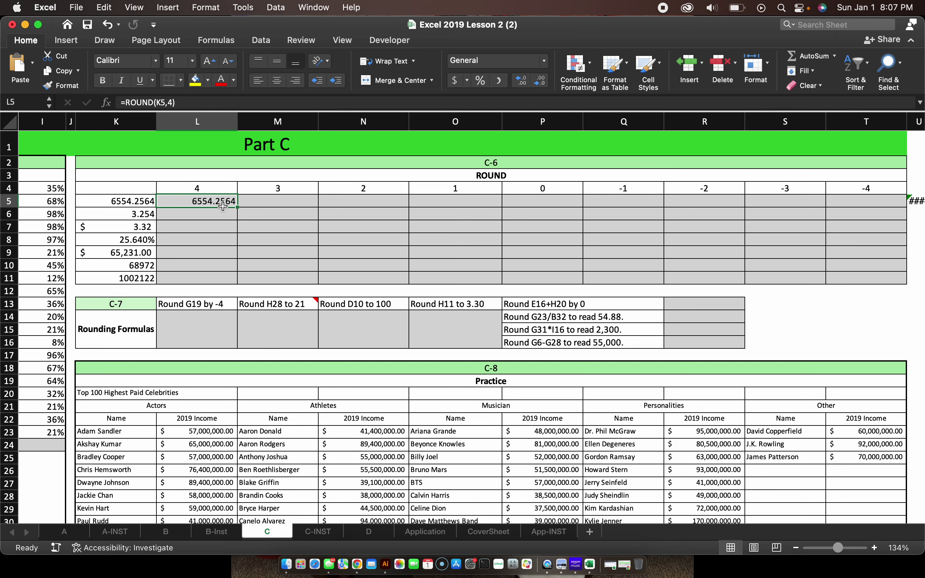
Change L5's reference from K$5 to $K5 so it reads =ROUND($K5,4)
{"action": "left_click", "coordinate": [170, 101]}
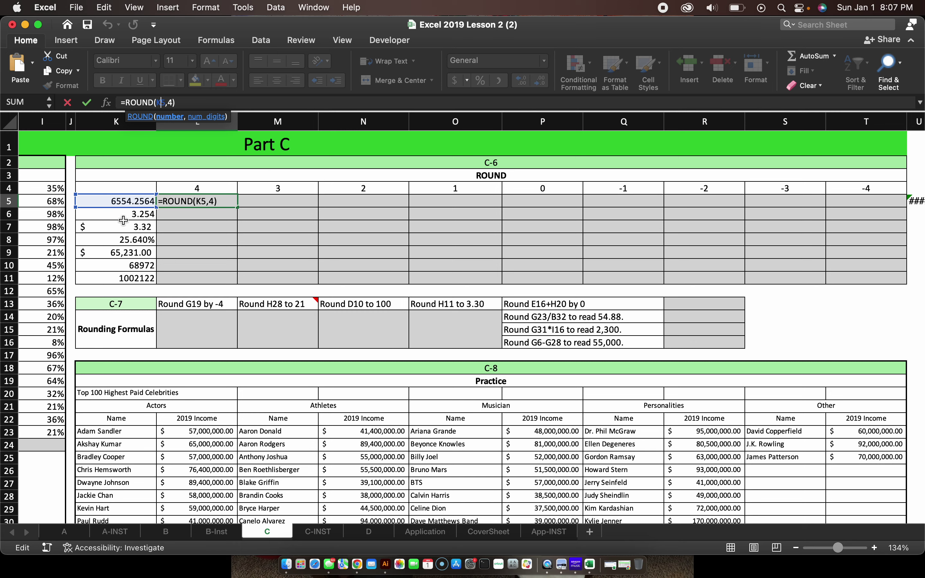
{"action": "scroll", "coordinate": [122, 214], "scroll_direction": "left", "scroll_amount": 2}
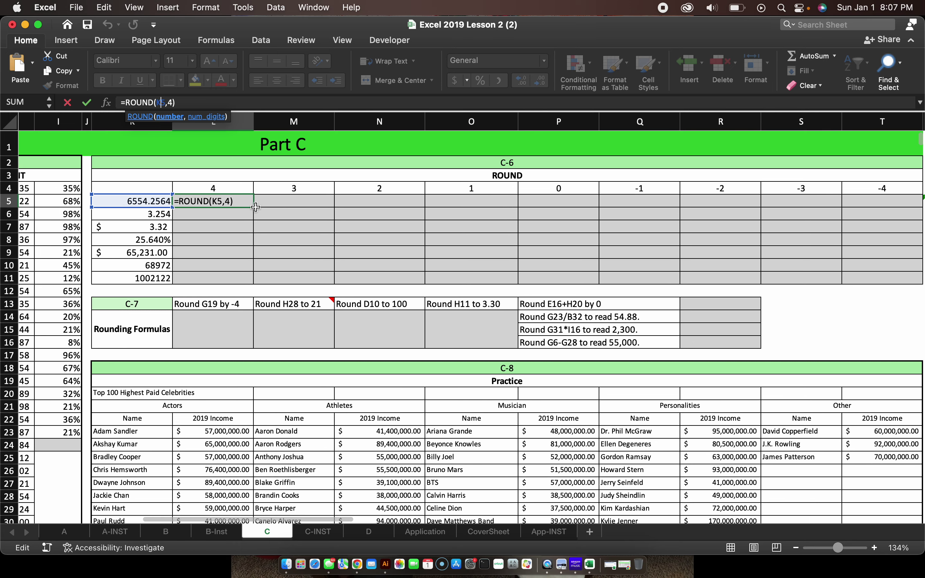
{"action": "scroll", "coordinate": [260, 193], "scroll_direction": "right", "scroll_amount": 4}
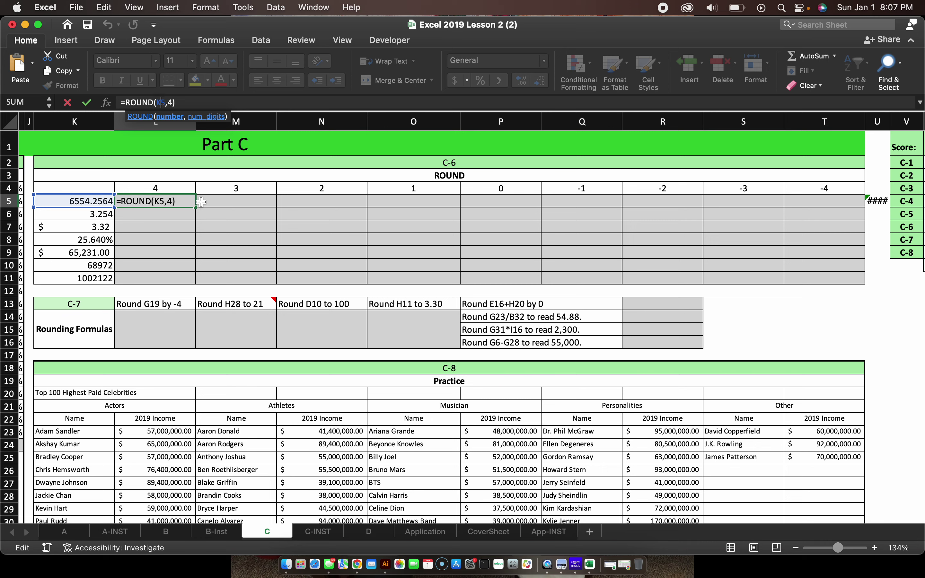
{"action": "type", "text": "$"}
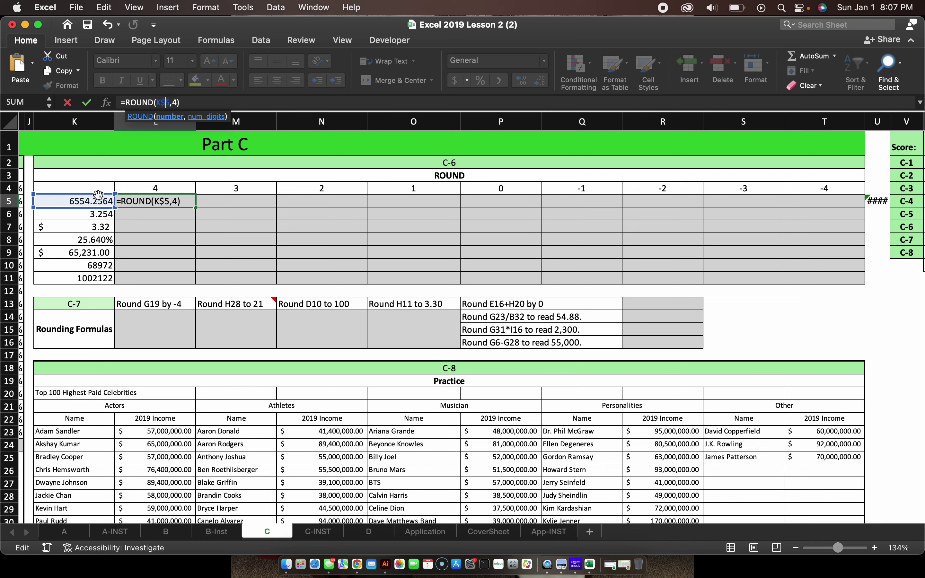
{"action": "key", "text": "BackSpace"}
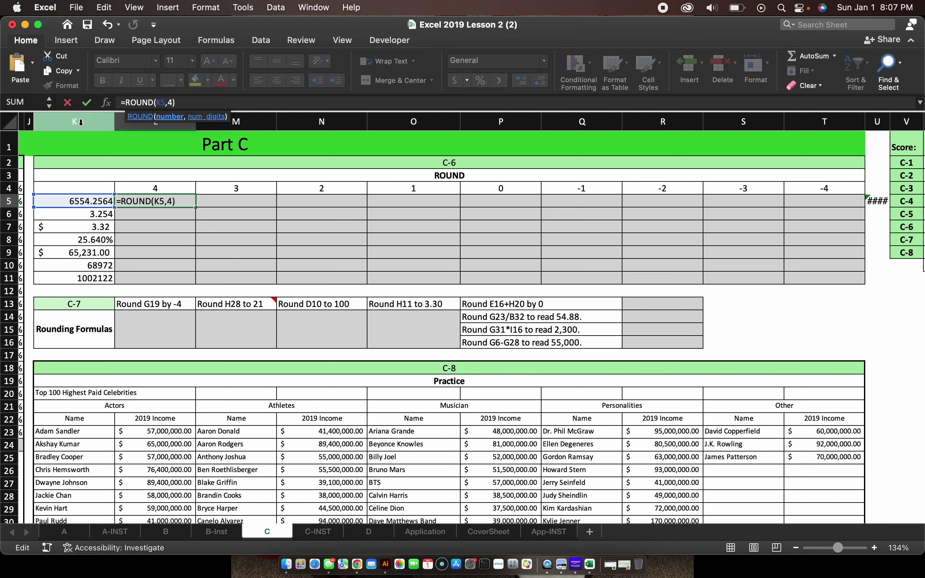
{"action": "type", "text": "$"}
{"action": "key", "text": "Return"}
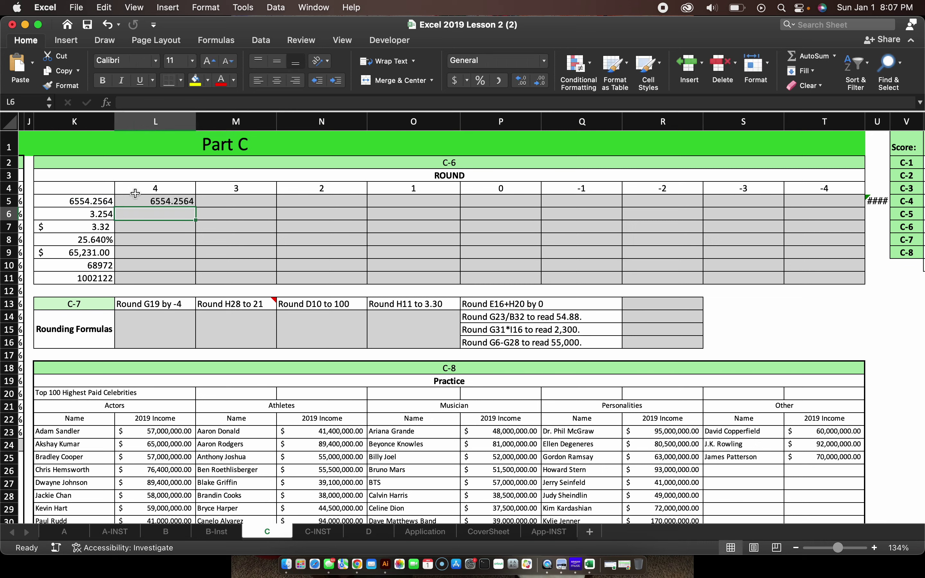
{"action": "left_click", "coordinate": [168, 201]}
Fill L5's ROUND formula across to T5 and make M5 round to 3 digits
{"action": "left_click_drag", "start_coordinate": [195, 207], "coordinate": [826, 196]}
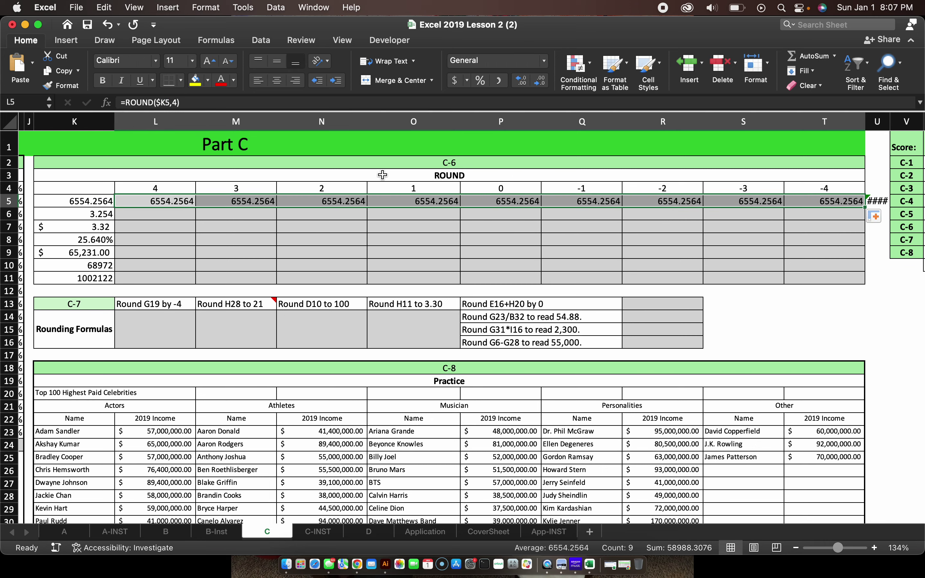
{"action": "left_click", "coordinate": [262, 199]}
{"action": "left_click", "coordinate": [177, 101]}
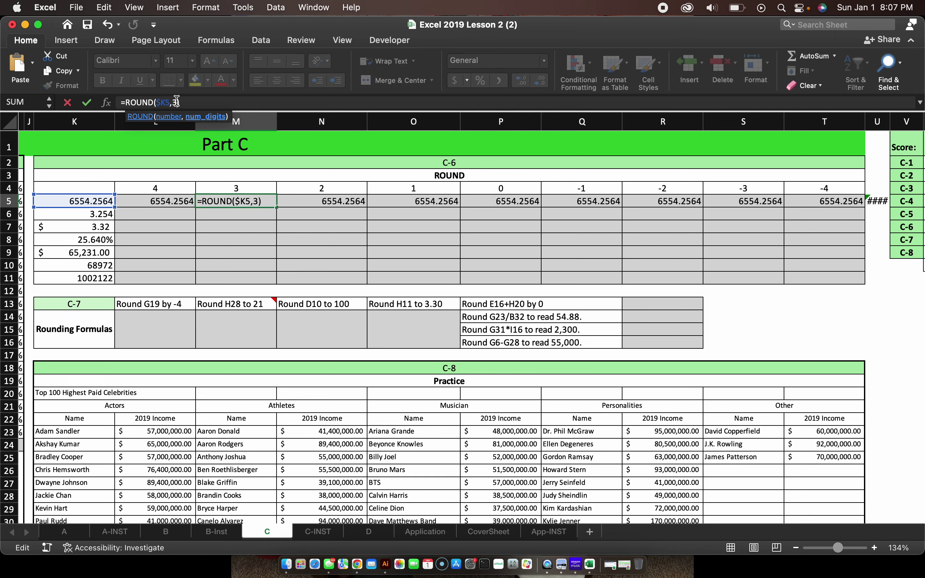
{"action": "type", "text": "3"}
{"action": "key", "text": "BackSpace"}
{"action": "type", "text": "3"}
{"action": "key", "text": "Return"}
{"action": "left_click_drag", "start_coordinate": [196, 208], "coordinate": [226, 202]}
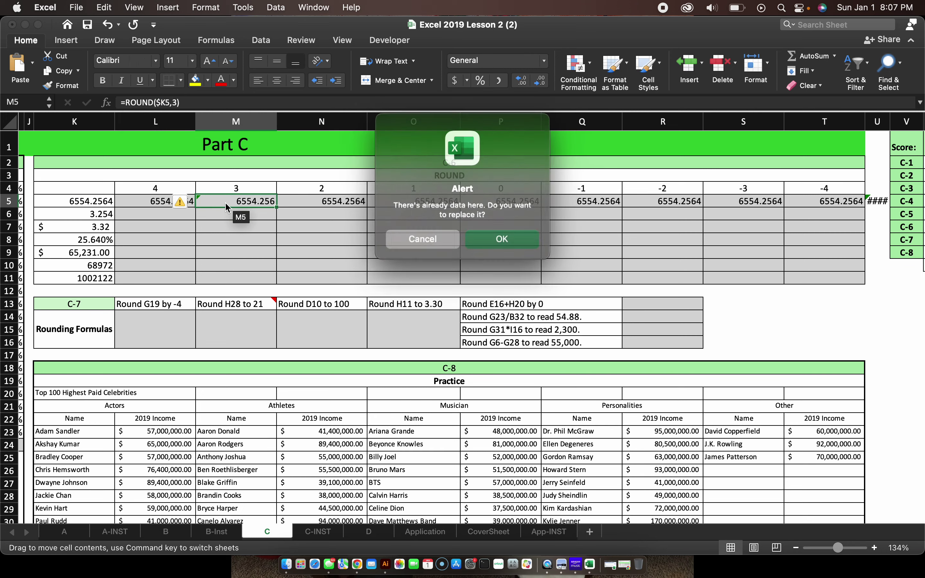
{"action": "left_click", "coordinate": [455, 241]}
Make N5 and O5 round to 2 and 1 digits (6554.26, 6554.3)
{"action": "left_click", "coordinate": [298, 201]}
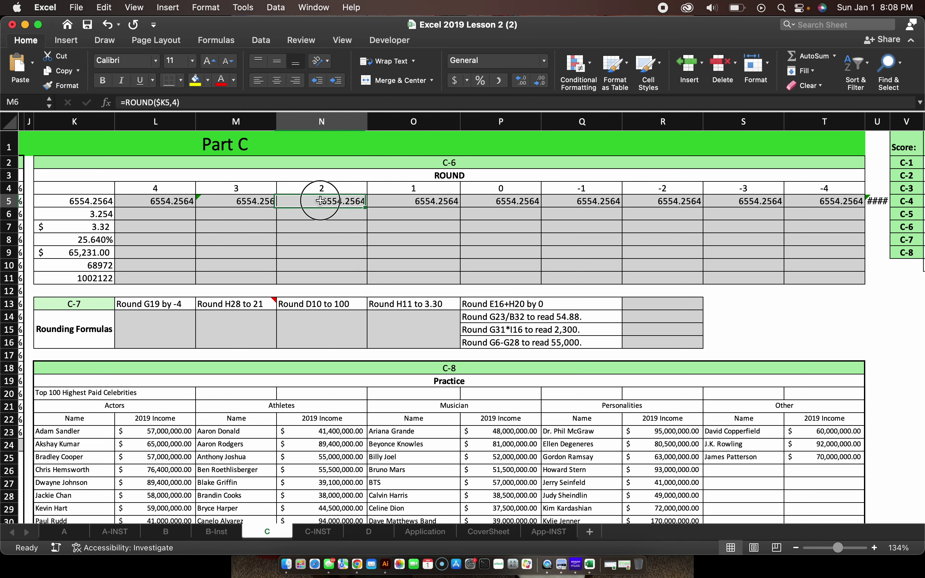
{"action": "left_click", "coordinate": [179, 102]}
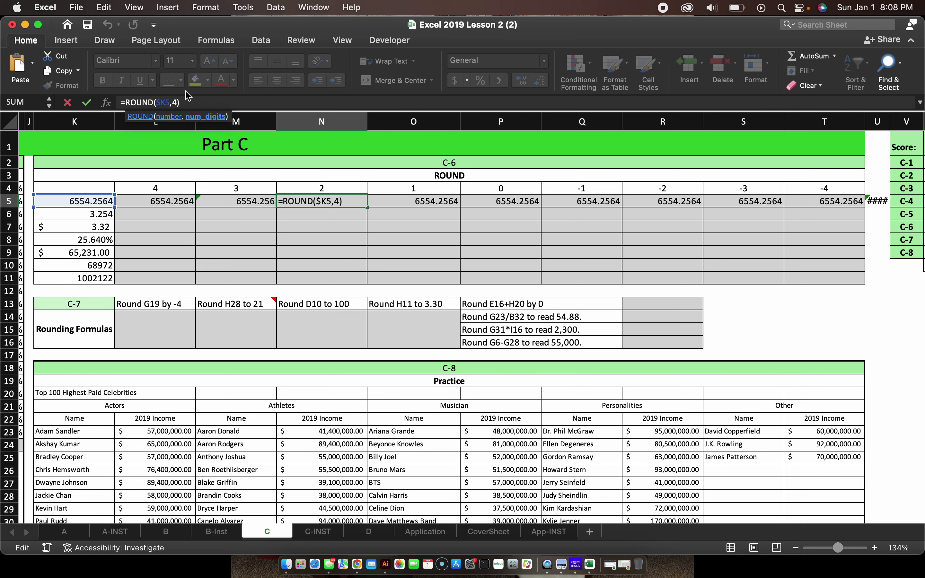
{"action": "key", "text": "BackSpace"}
{"action": "type", "text": "2"}
{"action": "key", "text": "Return"}
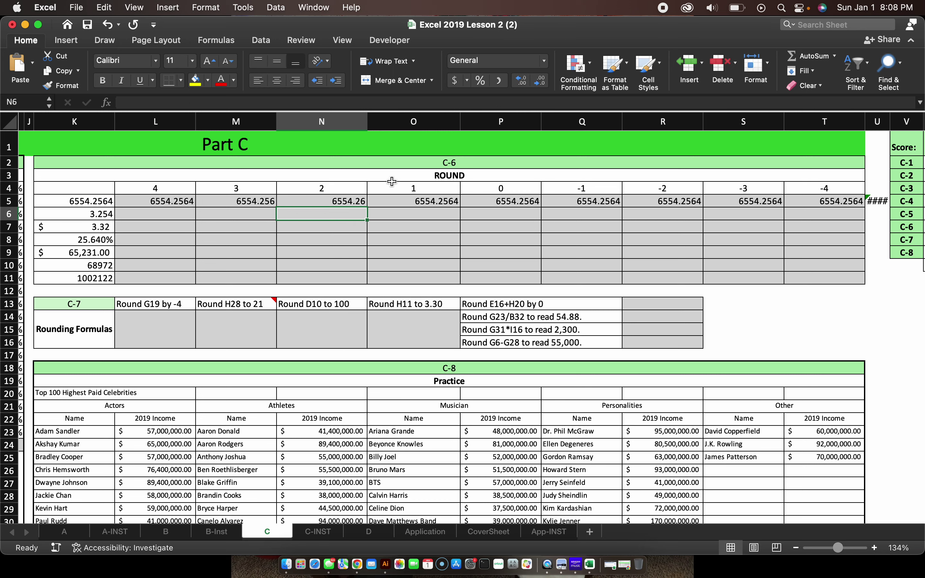
{"action": "left_click", "coordinate": [411, 201]}
{"action": "left_click", "coordinate": [178, 102]}
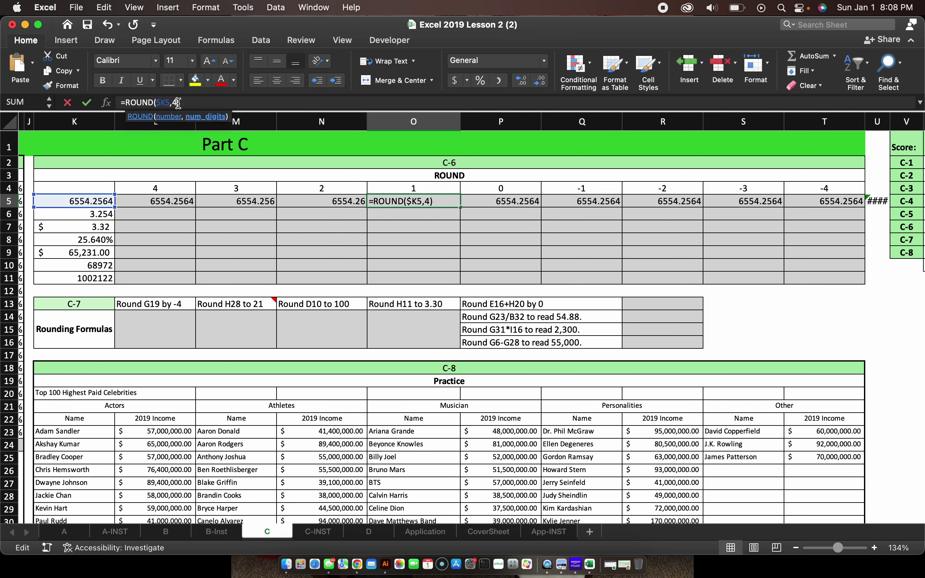
{"action": "key", "text": "BackSpace"}
{"action": "type", "text": "1"}
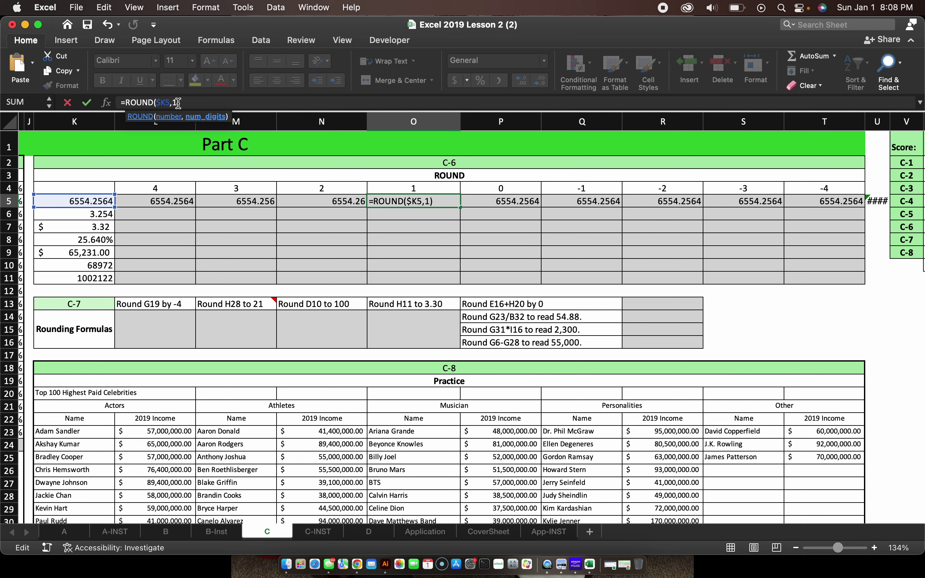
{"action": "key", "text": "Return"}
Make P5 round to 0 digits using the 0 heading in P4, giving 6554
{"action": "left_click", "coordinate": [529, 204]}
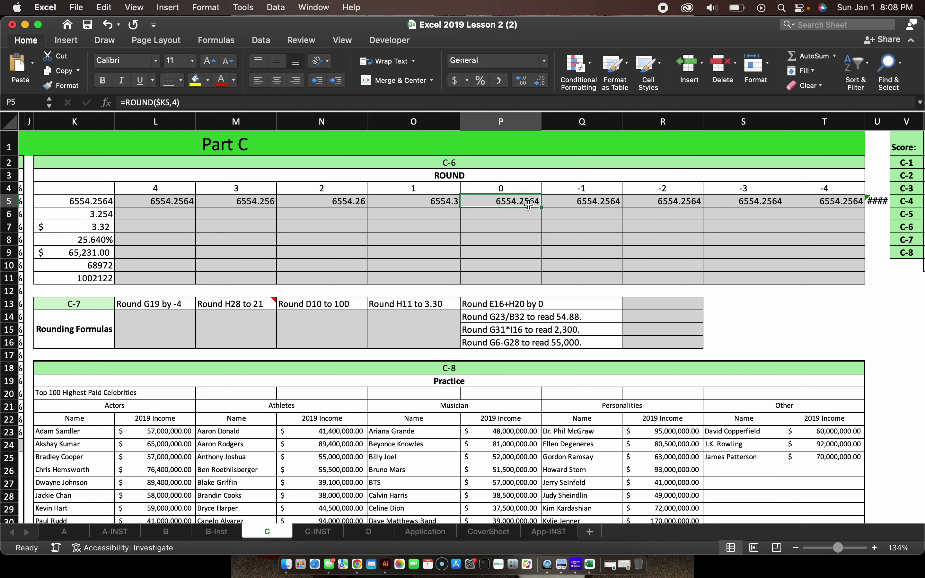
{"action": "key", "text": "BackSpace"}
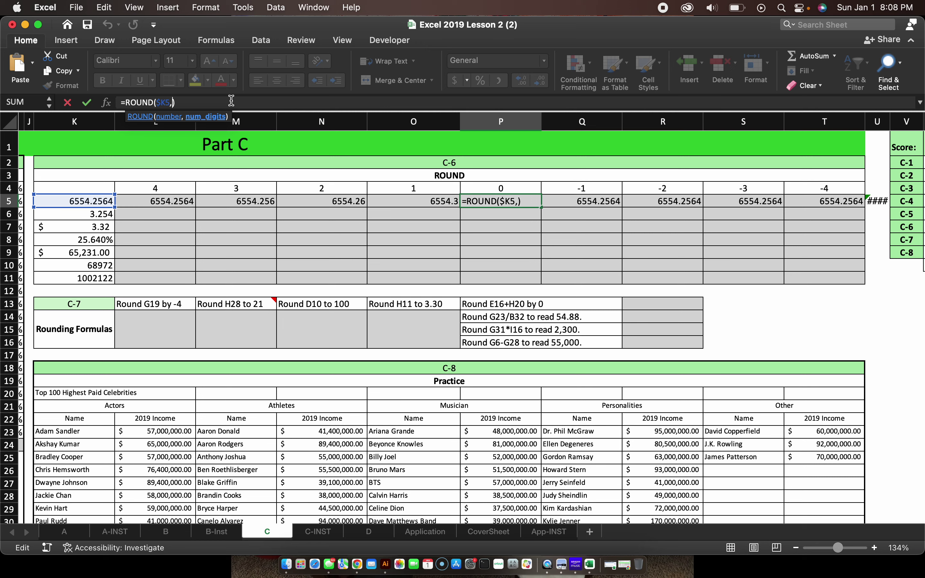
{"action": "left_click", "coordinate": [517, 189]}
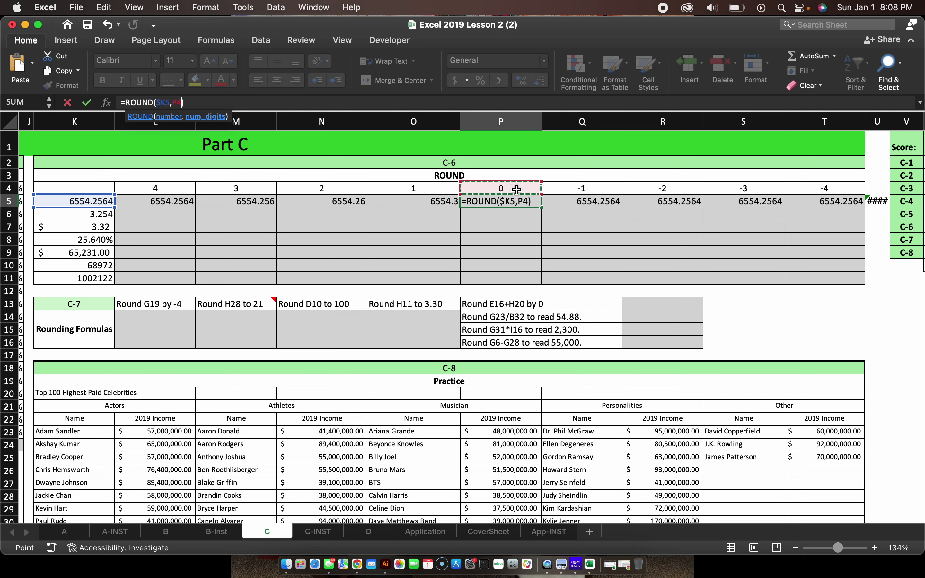
{"action": "key", "text": "Return"}
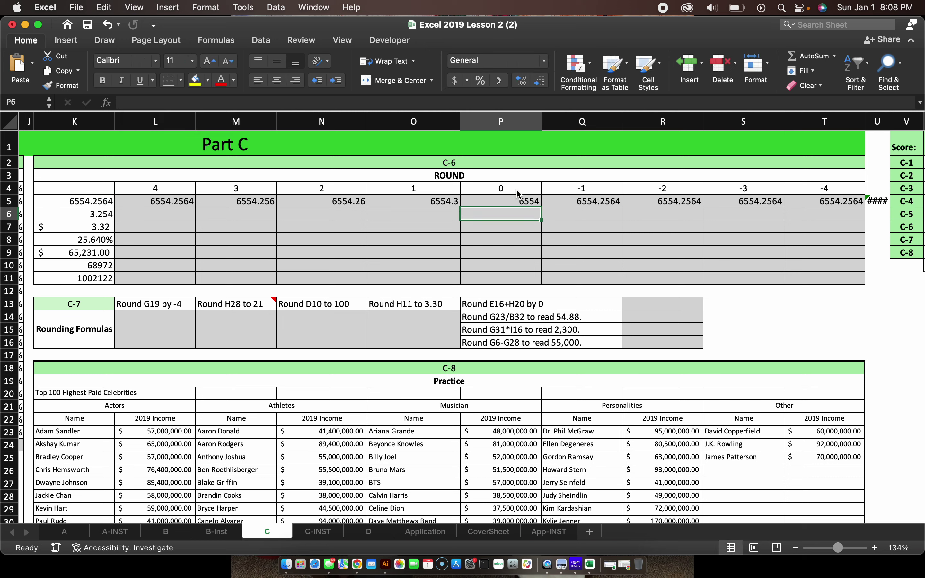
{"action": "left_click", "coordinate": [528, 200]}
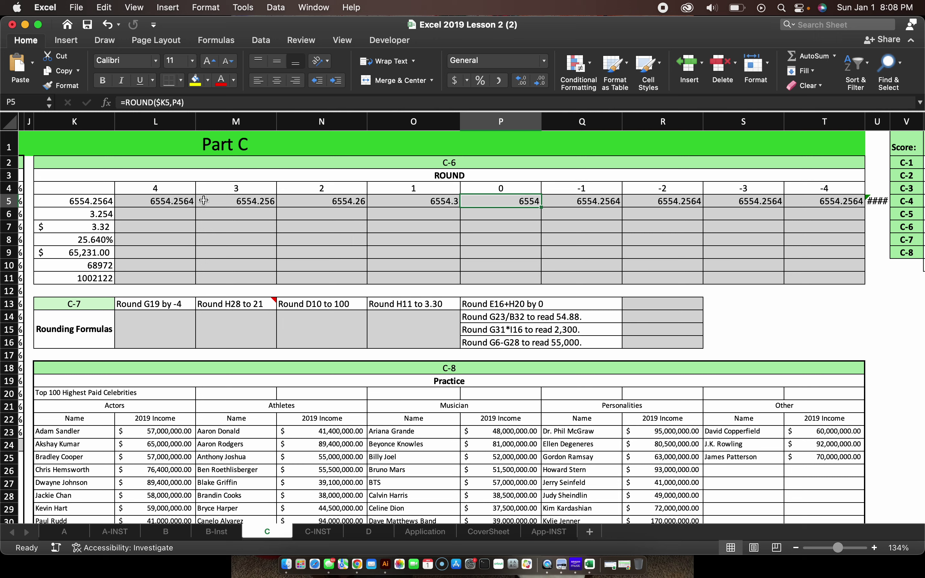
{"action": "left_click_drag", "start_coordinate": [128, 199], "coordinate": [800, 202]}
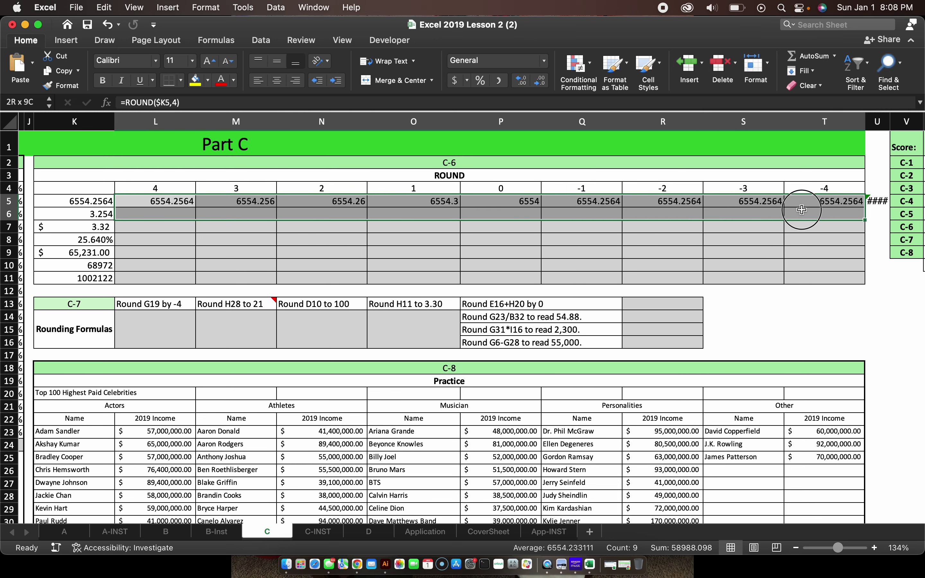
Clear the rounded results from L5 through T5
{"action": "key", "text": "BackSpace"}
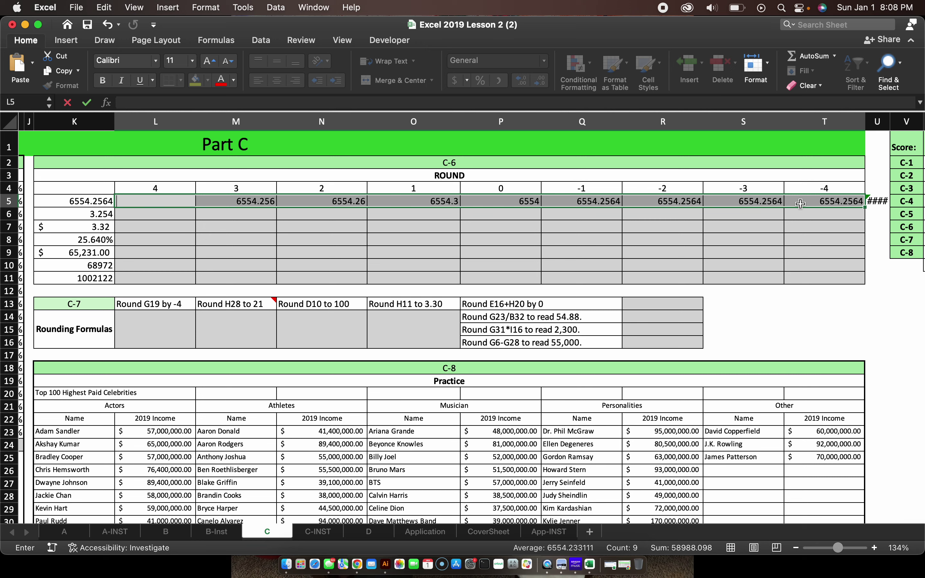
{"action": "left_click", "coordinate": [646, 368]}
{"action": "left_click", "coordinate": [178, 199]}
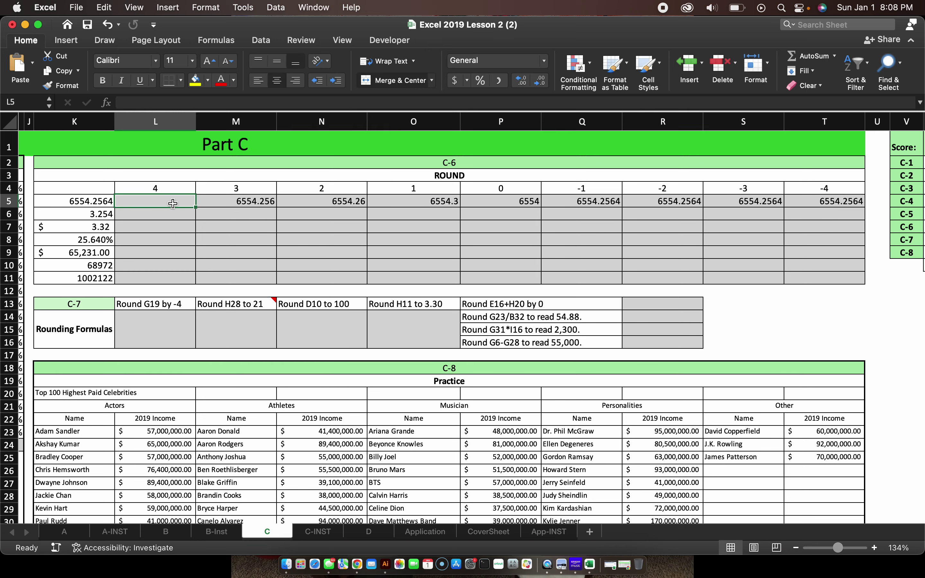
{"action": "left_click_drag", "start_coordinate": [178, 199], "coordinate": [820, 207]}
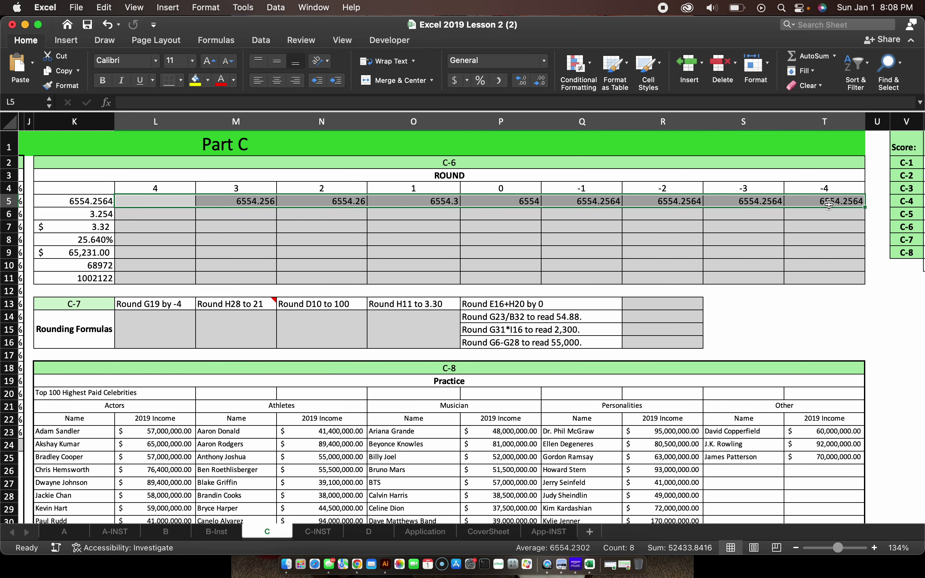
{"action": "key", "text": "Delete"}
Rebuild L5 as =ROUND($K5,L$4), locking column K and the row 4 digit heading
{"action": "left_click", "coordinate": [184, 197]}
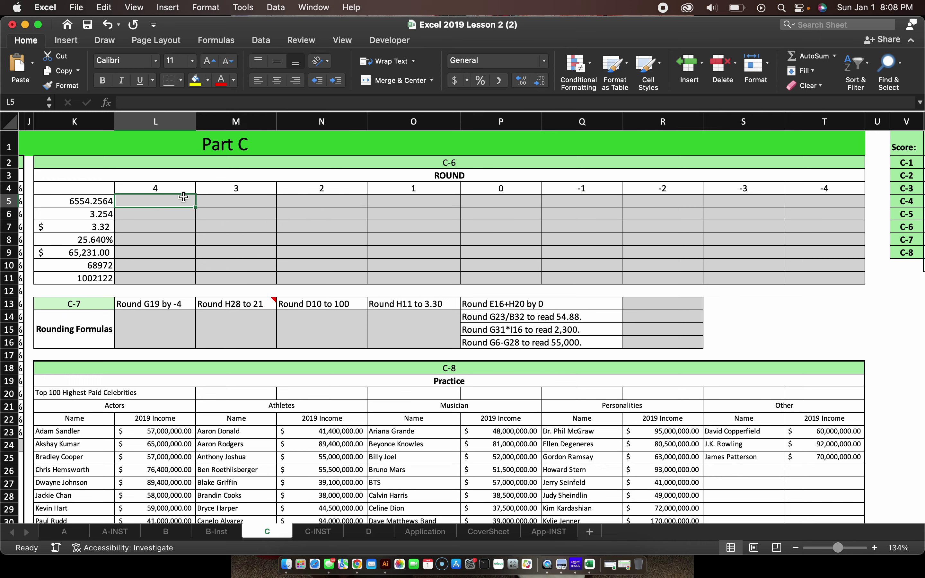
{"action": "type", "text": "=ri"}
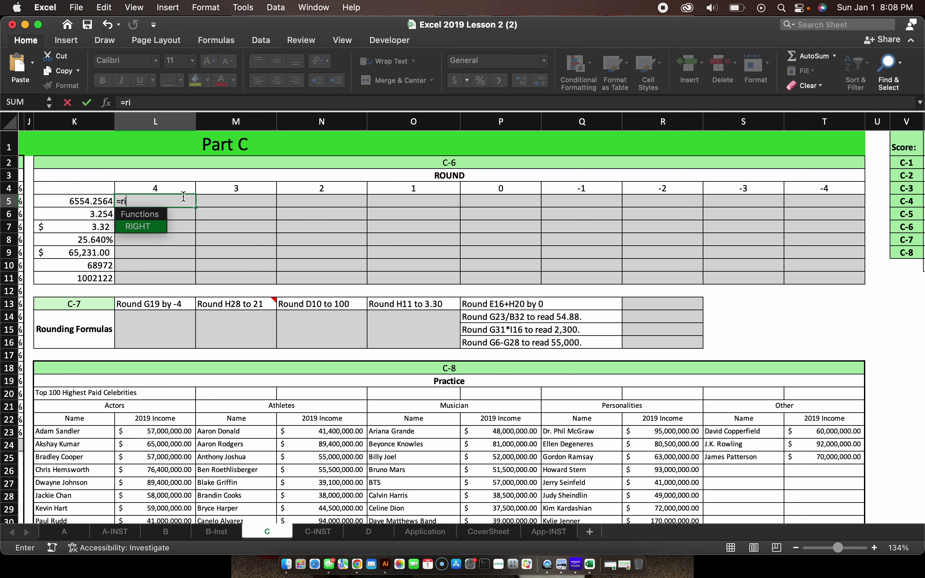
{"action": "key", "text": "BackSpace"}
{"action": "type", "text": "ound("}
{"action": "key", "text": "BackSpace"}
{"action": "type", "text": "("}
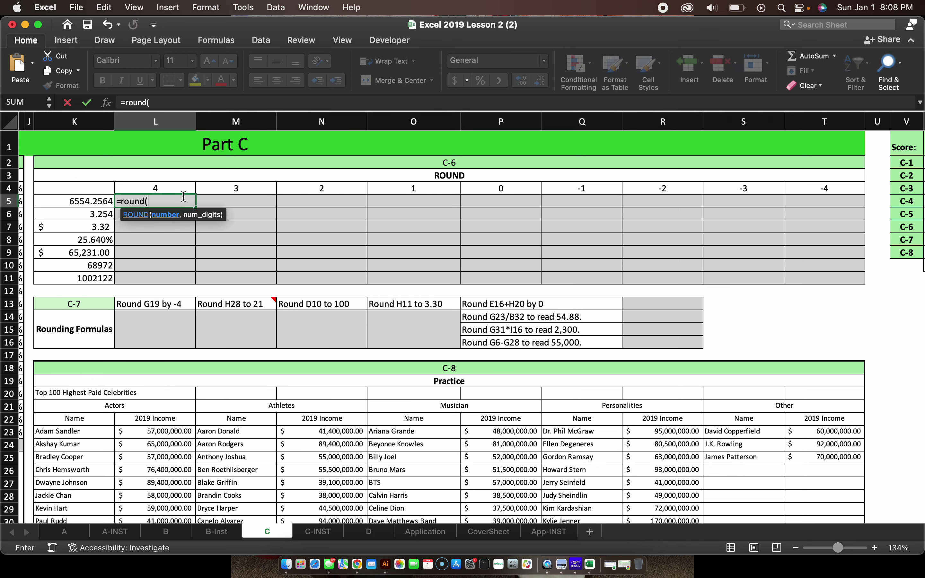
{"action": "left_click", "coordinate": [100, 202]}
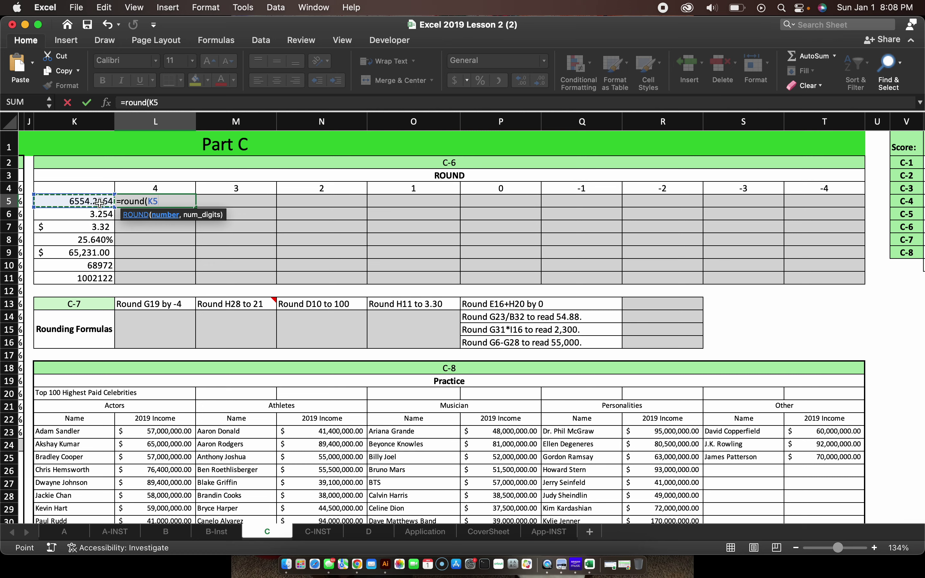
{"action": "key", "text": "Left"}
{"action": "left_click", "coordinate": [99, 202]}
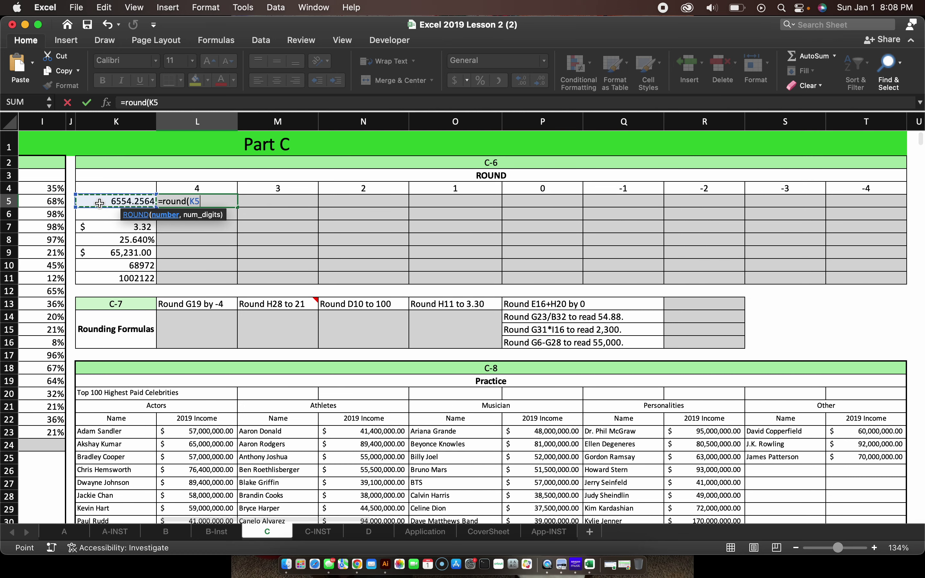
{"action": "left_click", "coordinate": [190, 202]}
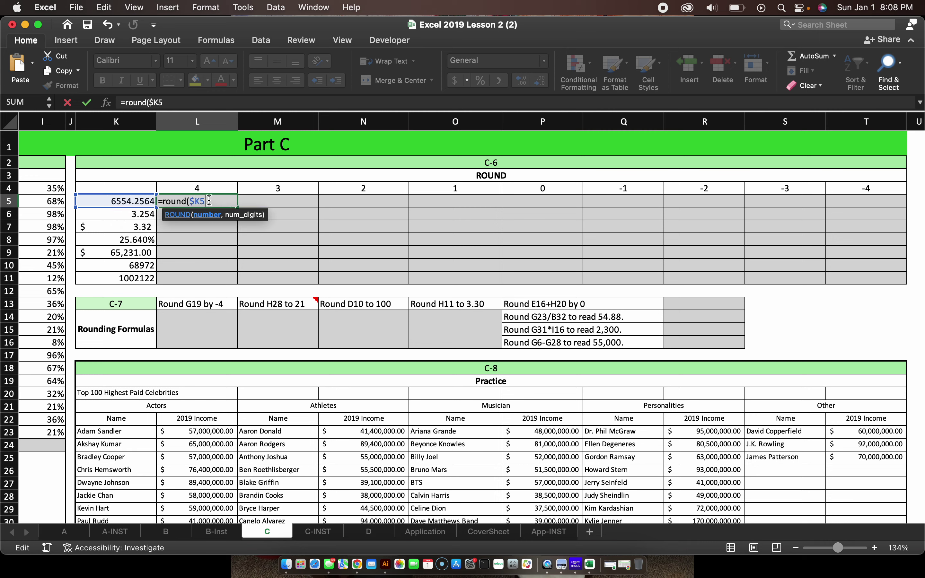
{"action": "type", "text": ","}
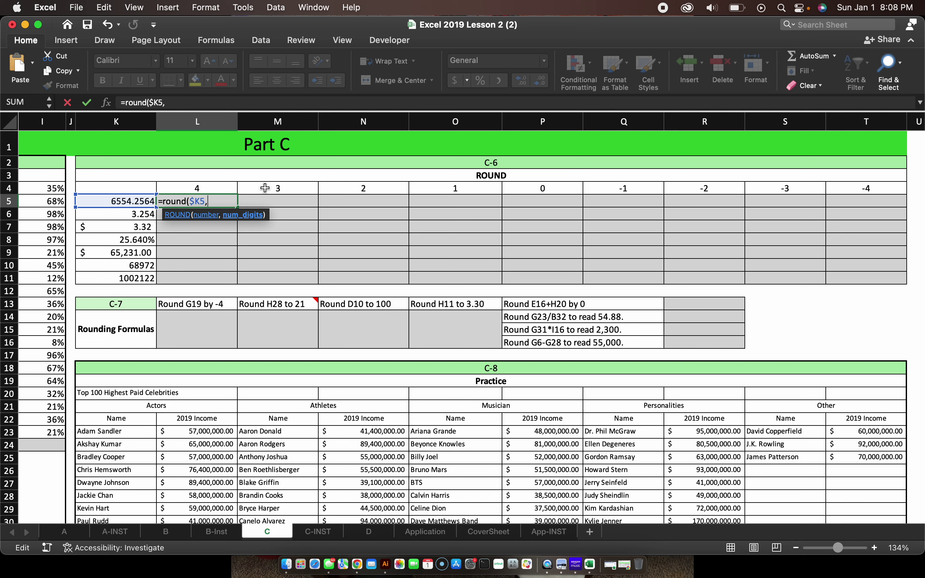
{"action": "left_click", "coordinate": [212, 186]}
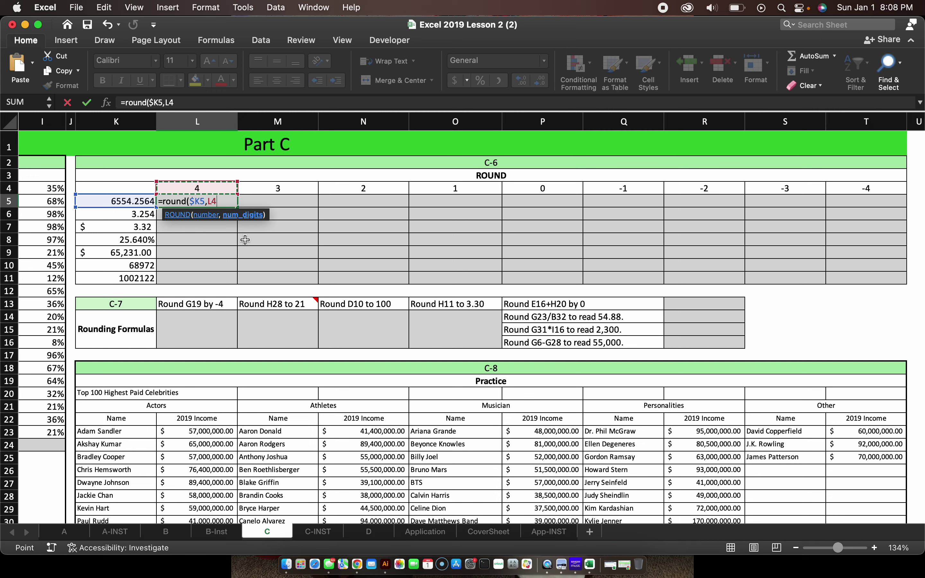
{"action": "left_click", "coordinate": [216, 199]}
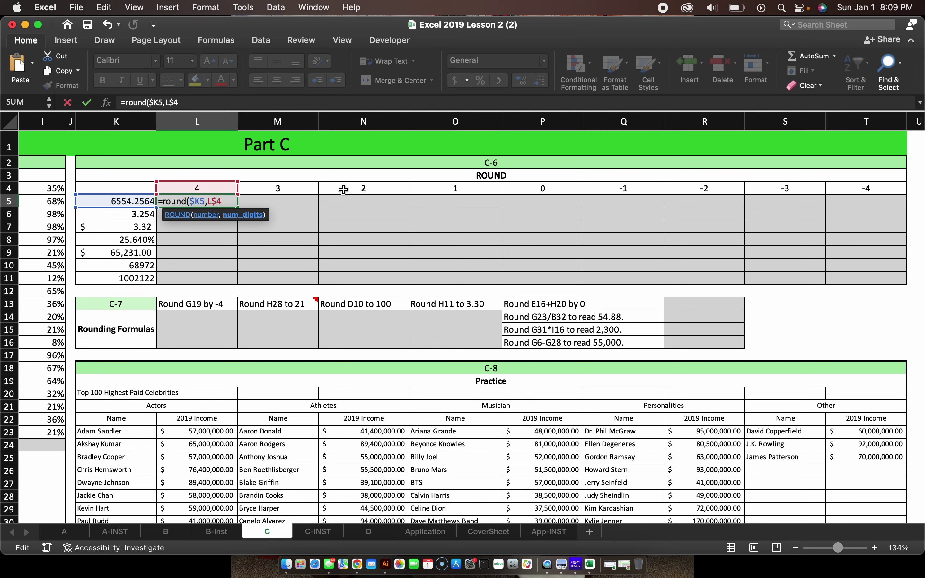
{"action": "key", "text": "Return"}
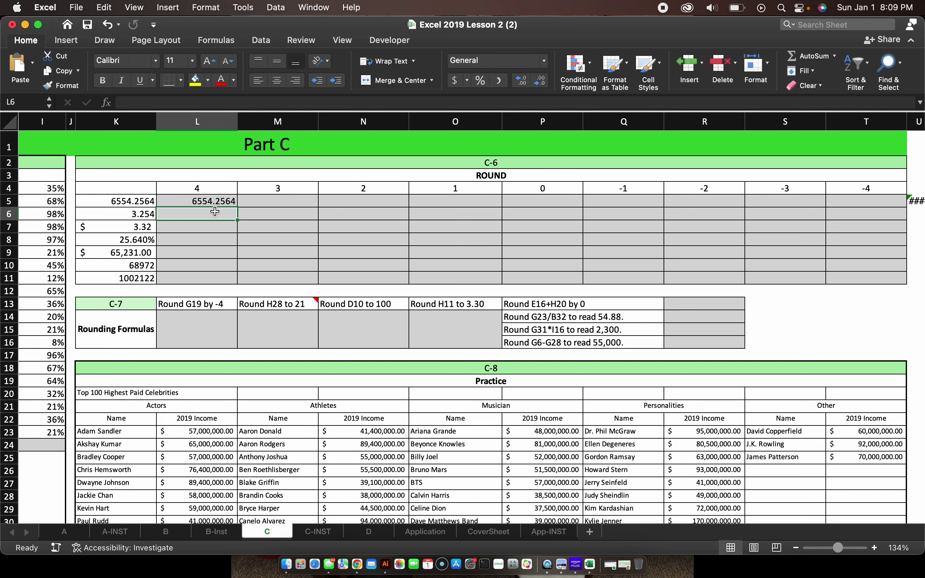
{"action": "left_click", "coordinate": [230, 205]}
{"action": "left_click_drag", "start_coordinate": [235, 209], "coordinate": [903, 283]}
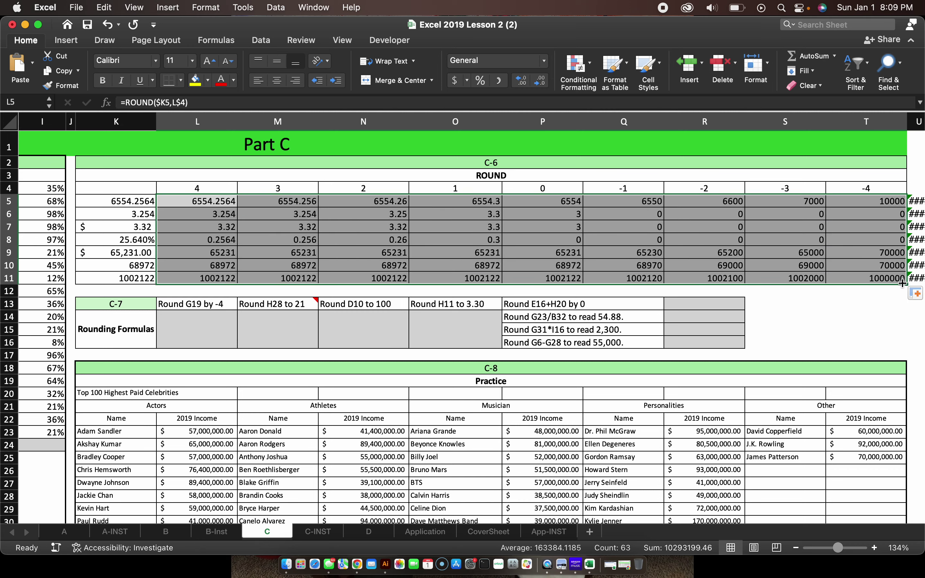
{"action": "scroll", "coordinate": [902, 283], "scroll_direction": "right", "scroll_amount": 2}
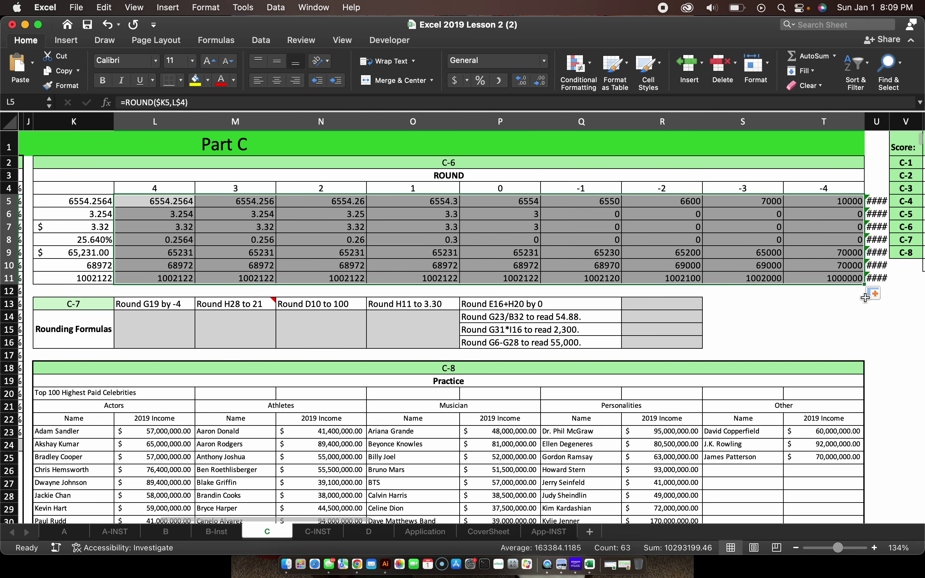
{"action": "left_click", "coordinate": [165, 202]}
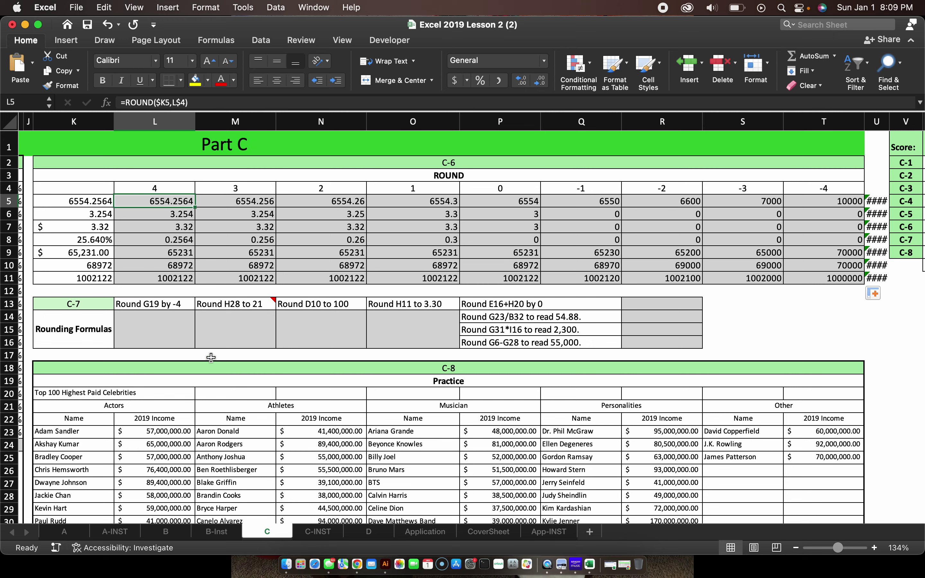
Enter =ROUND(G14,-4) in L14 so it shows 20000
{"action": "left_click", "coordinate": [179, 304]}
{"action": "left_click", "coordinate": [187, 332]}
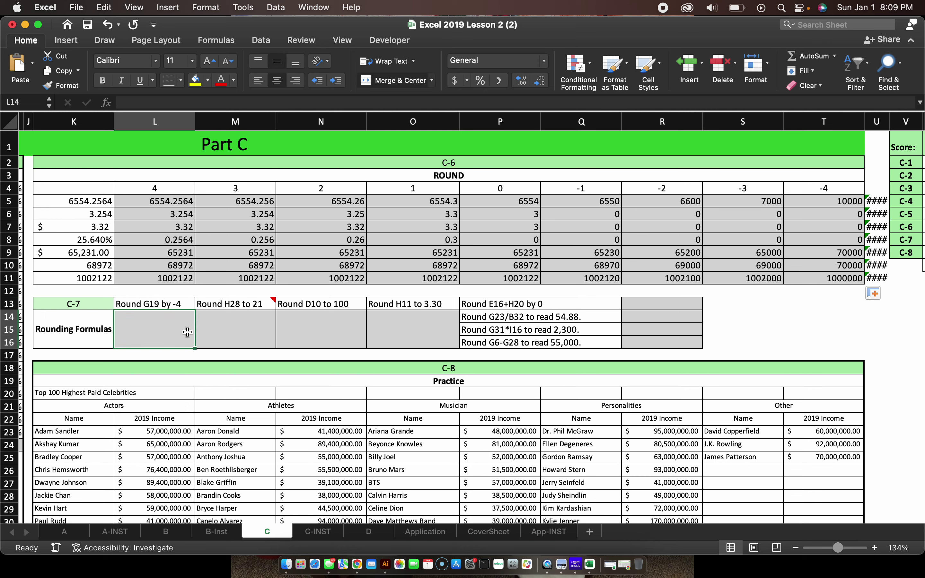
{"action": "type", "text": "=rou"}
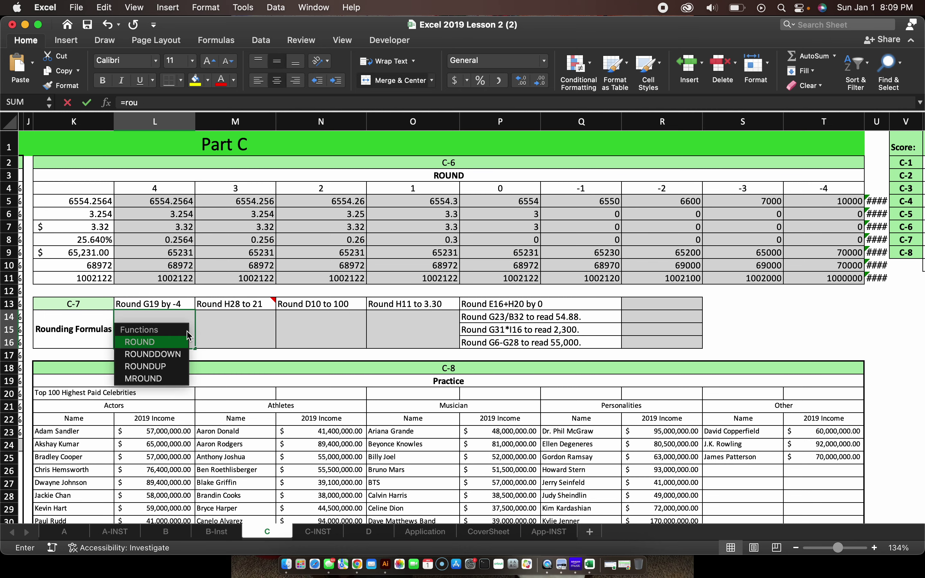
{"action": "type", "text": "nd("}
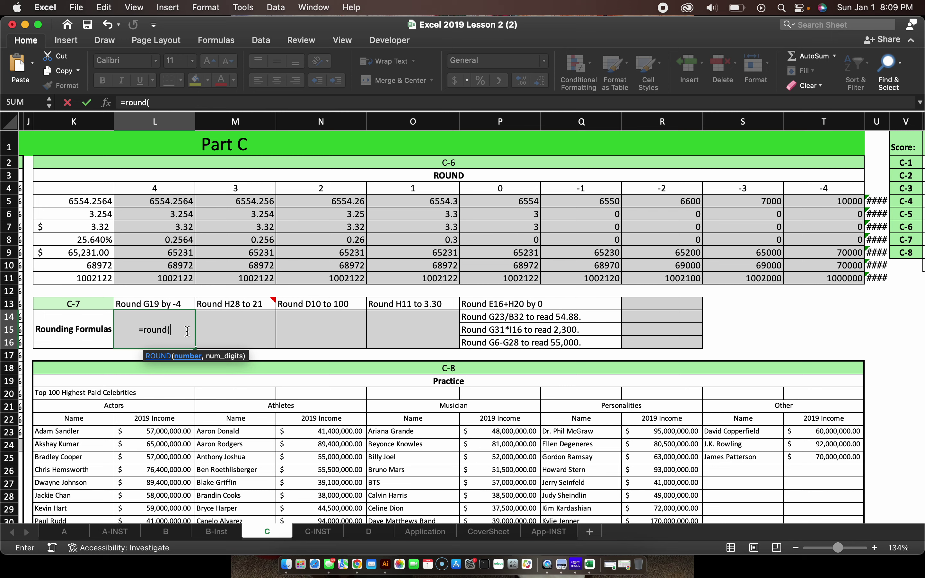
{"action": "type", "text": "g14,-"}
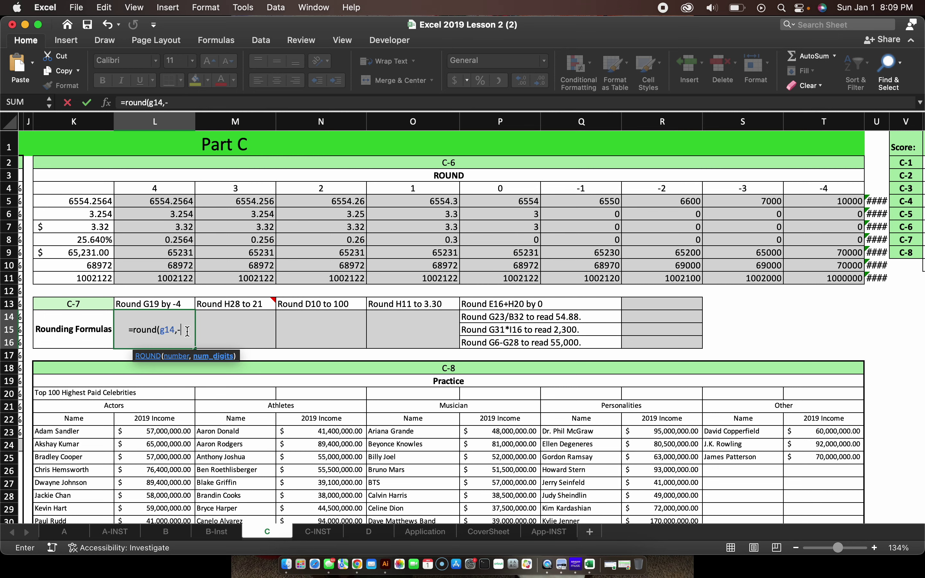
{"action": "type", "text": "4"}
{"action": "key", "text": "Return"}
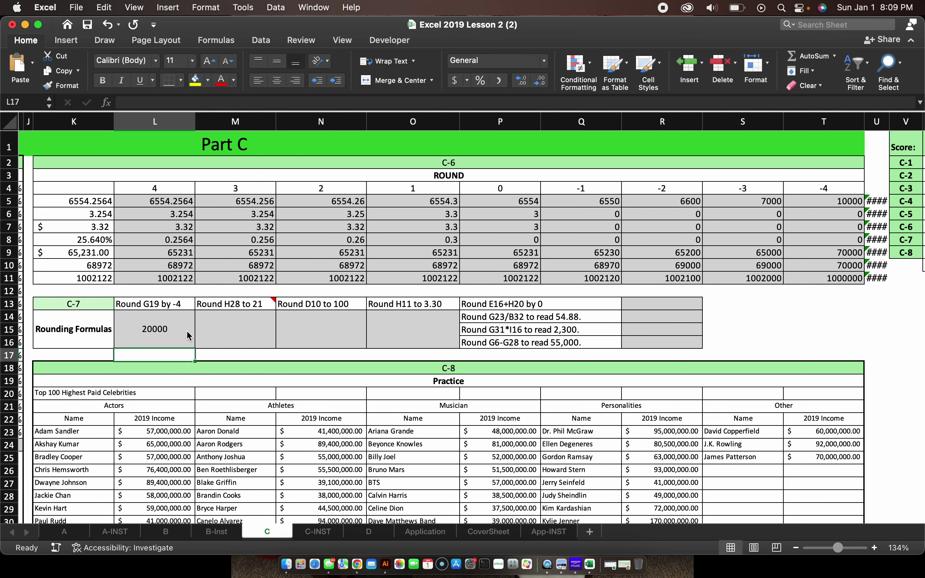
{"action": "left_click", "coordinate": [187, 331]}
Enter =ROUND(H28,0) in M14 so it shows $21.00
{"action": "key", "text": "Right"}
{"action": "type", "text": "=ro"}
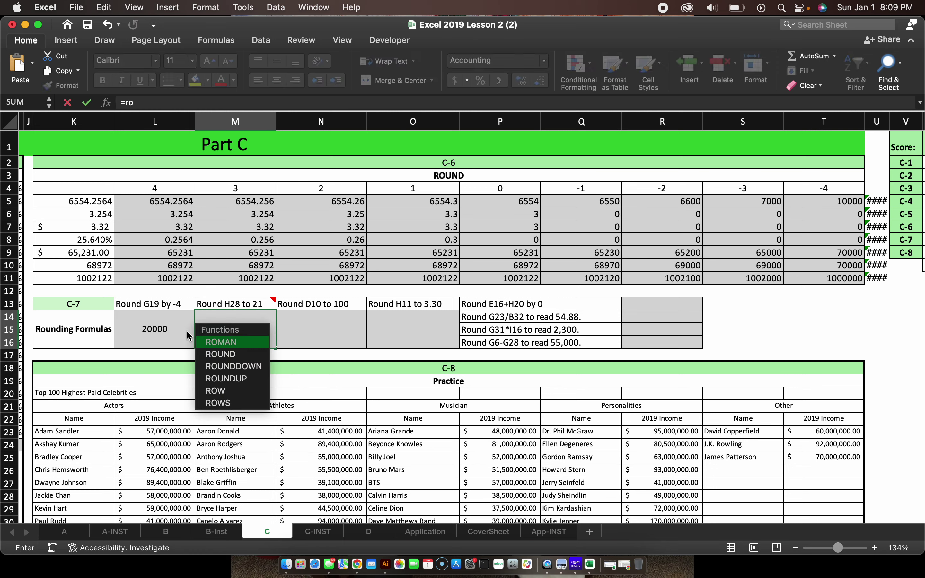
{"action": "type", "text": "und("}
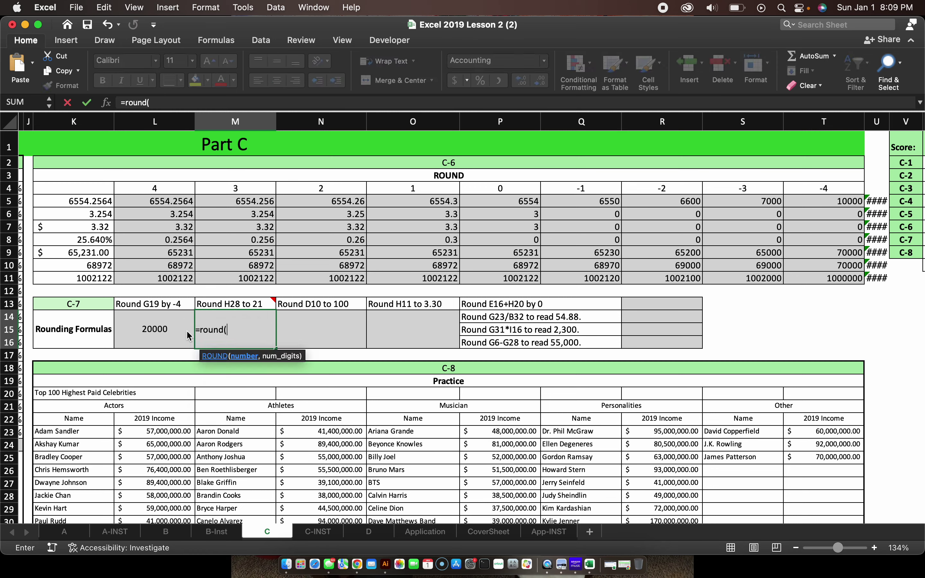
{"action": "type", "text": "h28,21"}
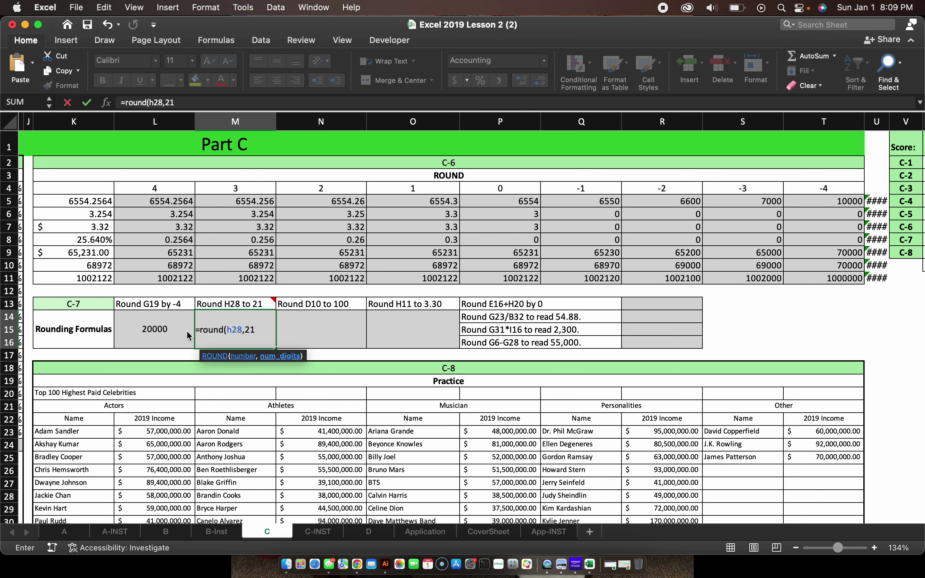
{"action": "key", "text": "BackSpace"}
{"action": "key", "text": "BackSpace"}
{"action": "scroll", "coordinate": [320, 357], "scroll_direction": "left", "scroll_amount": 8}
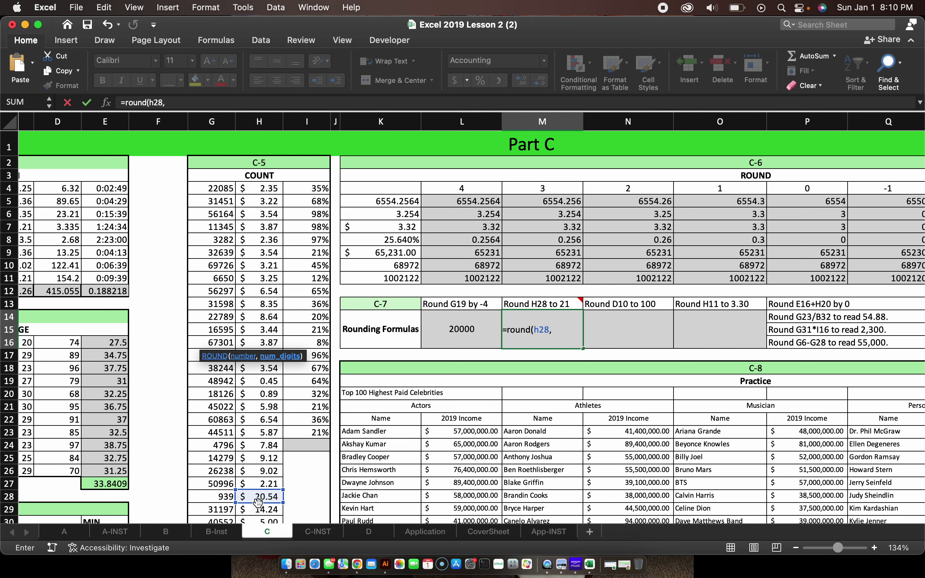
{"action": "scroll", "coordinate": [253, 503], "scroll_direction": "down", "scroll_amount": 5}
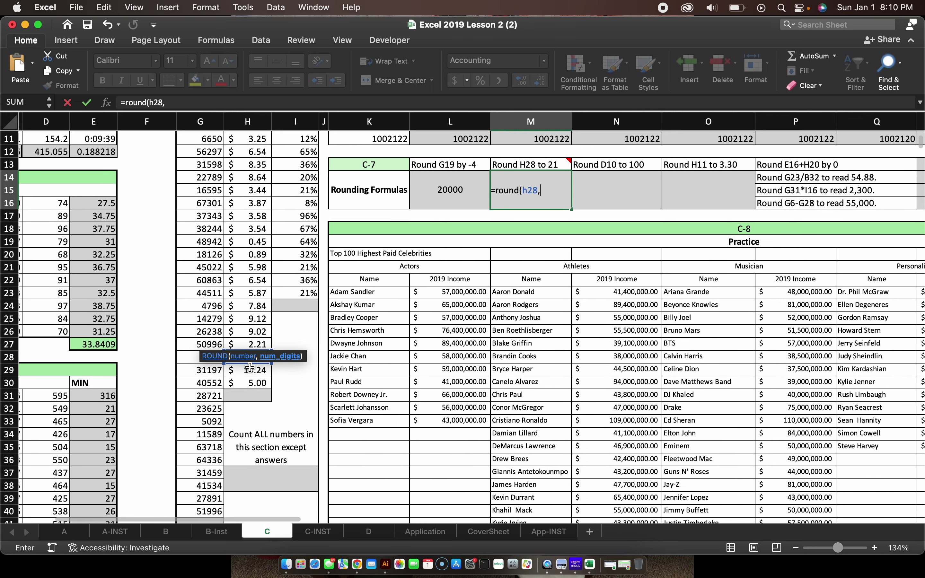
{"action": "scroll", "coordinate": [249, 367], "scroll_direction": "up", "scroll_amount": 3}
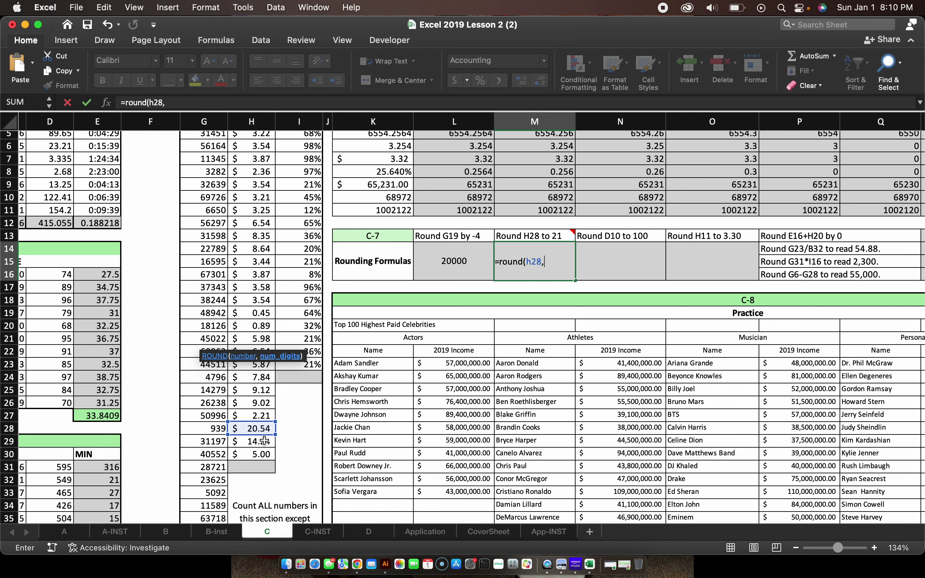
{"action": "scroll", "coordinate": [233, 430], "scroll_direction": "up", "scroll_amount": 2}
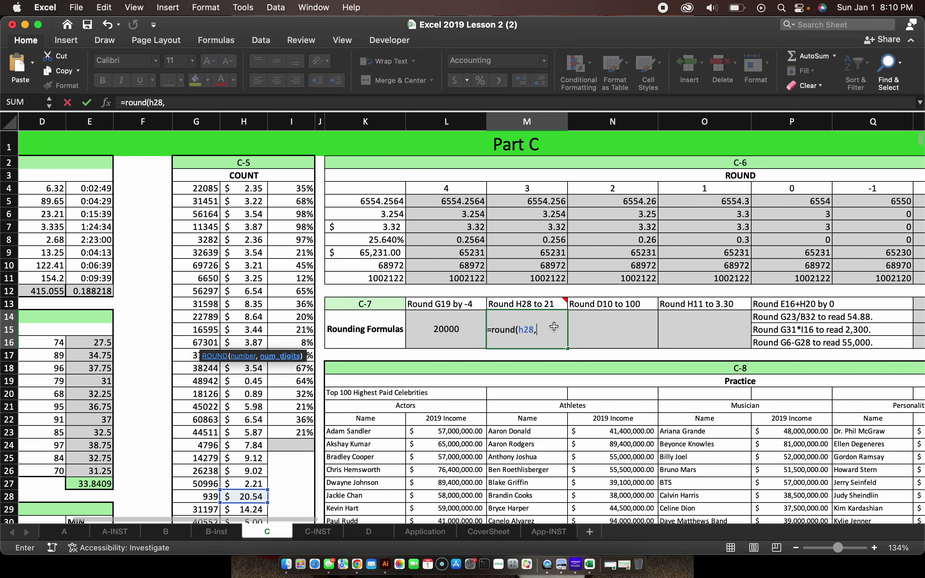
{"action": "type", "text": "0"}
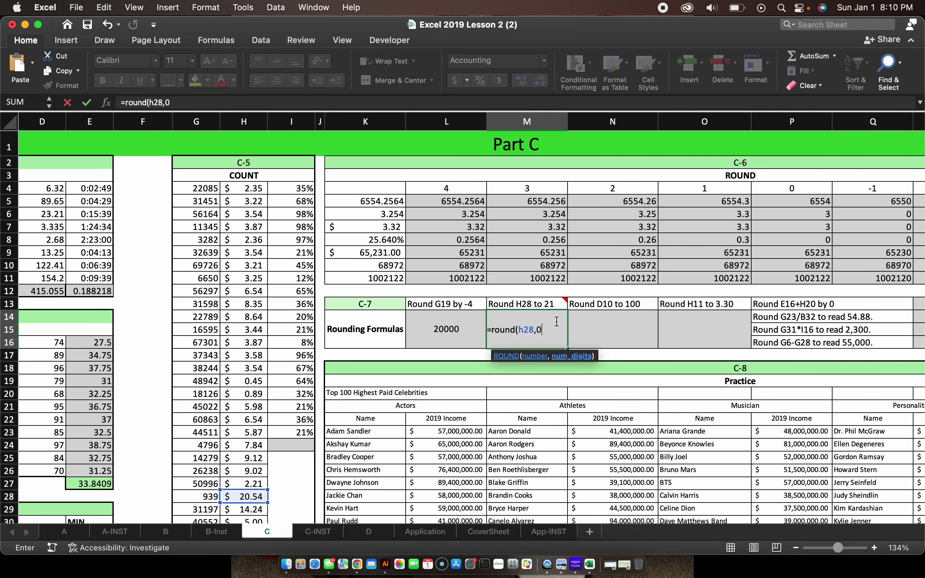
{"action": "key", "text": "Return"}
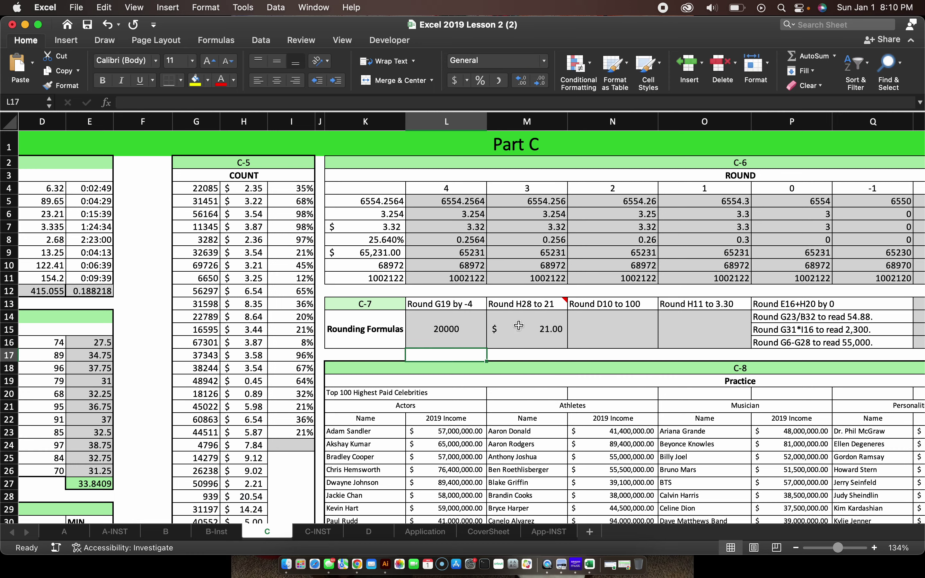
Enter a COUNT of the column G numbers in G41
{"action": "scroll", "coordinate": [387, 348], "scroll_direction": "down", "scroll_amount": 3}
{"action": "scroll", "coordinate": [386, 286], "scroll_direction": "up", "scroll_amount": 3}
{"action": "scroll", "coordinate": [417, 257], "scroll_direction": "left", "scroll_amount": 1}
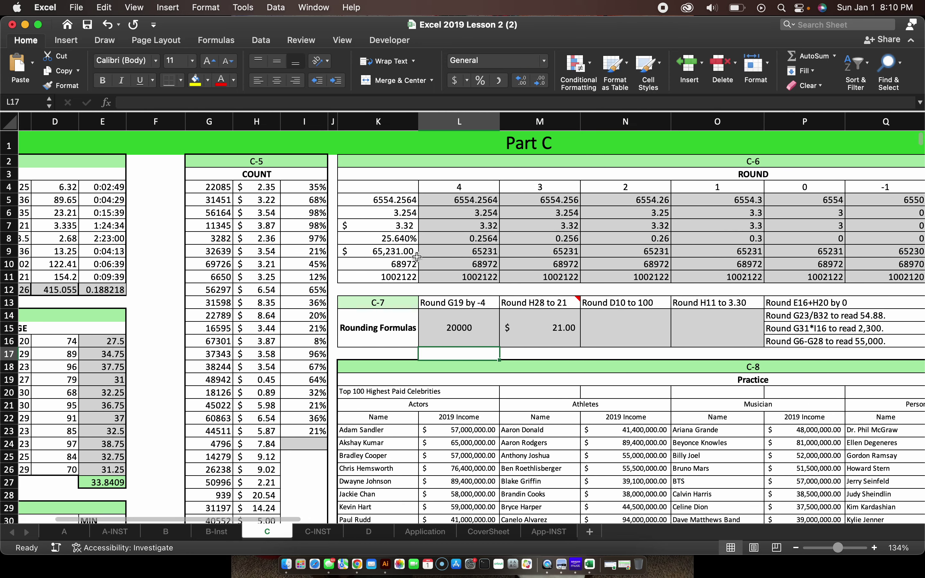
{"action": "scroll", "coordinate": [417, 257], "scroll_direction": "right", "scroll_amount": 5}
{"action": "scroll", "coordinate": [417, 257], "scroll_direction": "left", "scroll_amount": 10}
{"action": "scroll", "coordinate": [417, 257], "scroll_direction": "down", "scroll_amount": 3}
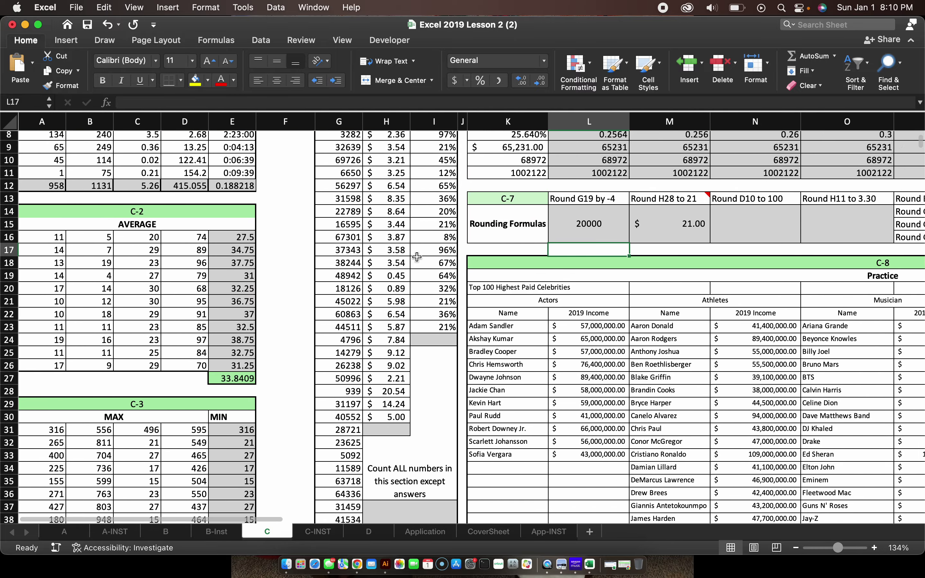
{"action": "scroll", "coordinate": [416, 257], "scroll_direction": "down", "scroll_amount": 2}
{"action": "scroll", "coordinate": [417, 257], "scroll_direction": "right", "scroll_amount": 1}
{"action": "scroll", "coordinate": [380, 281], "scroll_direction": "up", "scroll_amount": 5}
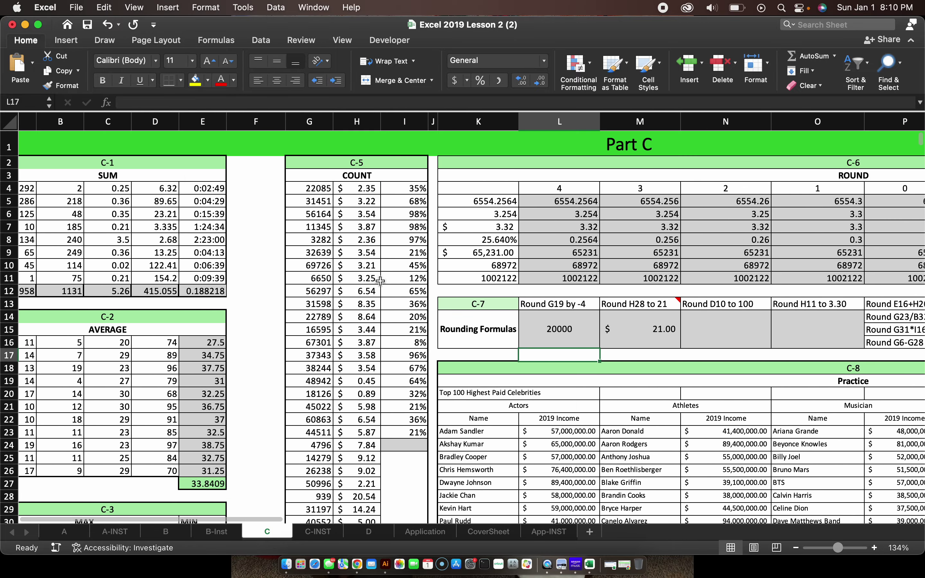
{"action": "scroll", "coordinate": [381, 281], "scroll_direction": "down", "scroll_amount": 6}
{"action": "scroll", "coordinate": [381, 281], "scroll_direction": "right", "scroll_amount": 1}
{"action": "left_click", "coordinate": [308, 417]}
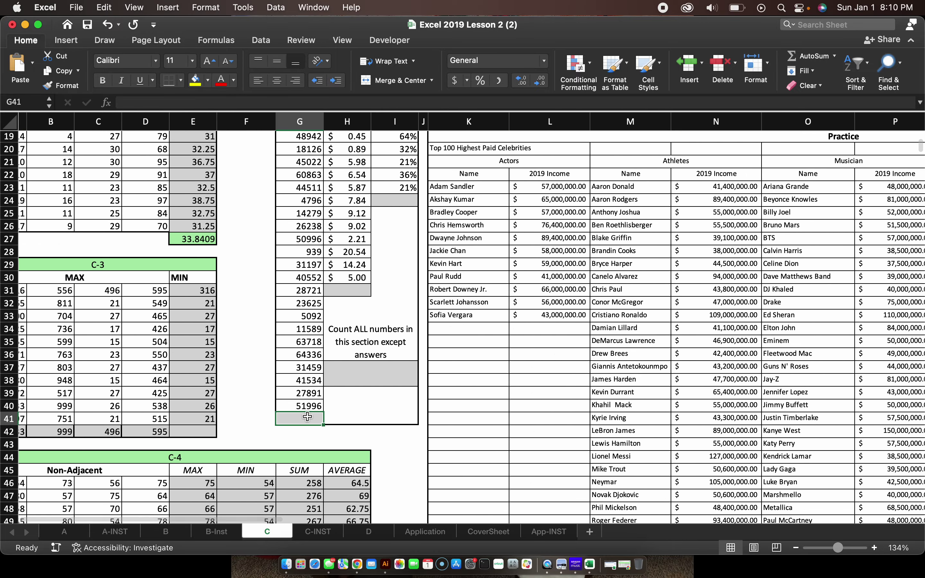
{"action": "type", "text": "=c"}
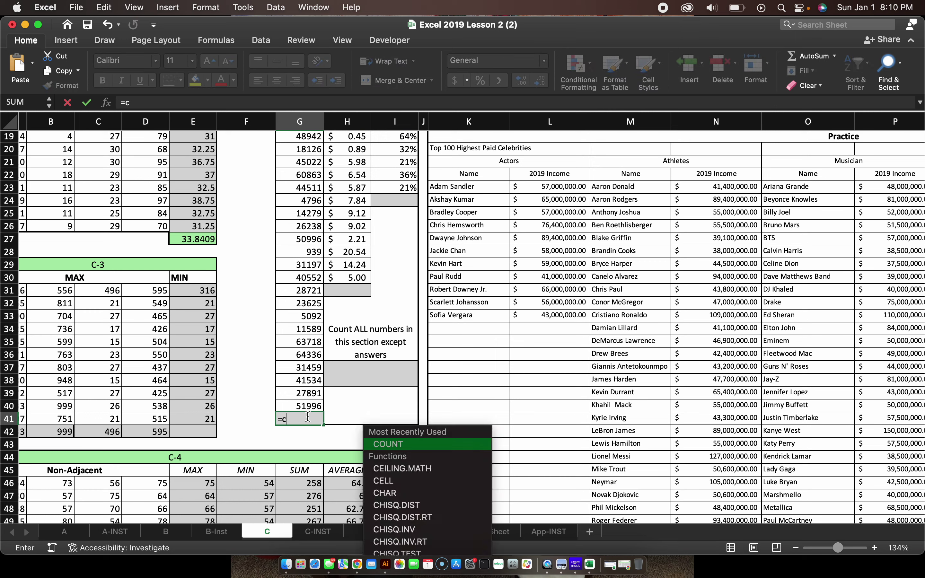
{"action": "type", "text": "ount"}
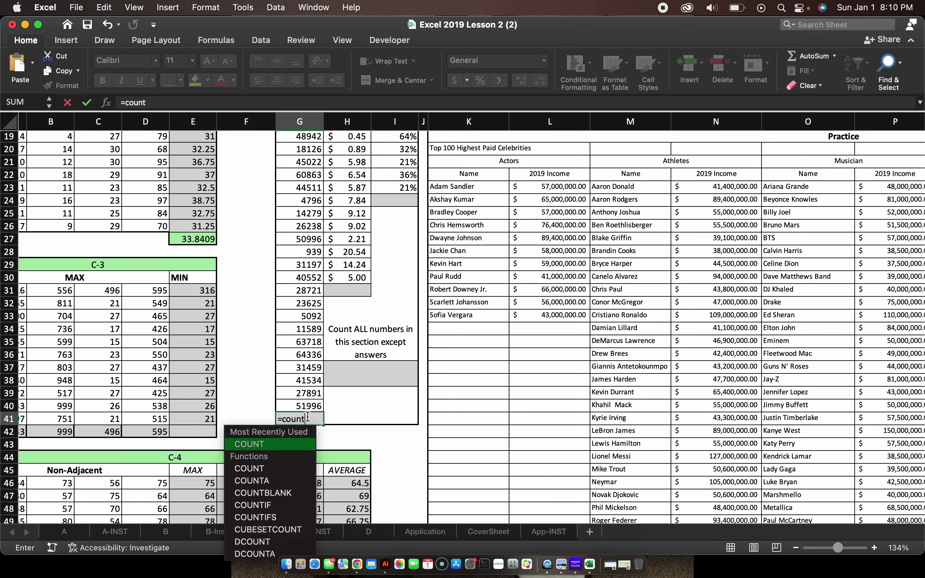
{"action": "type", "text": "("}
{"action": "left_click_drag", "start_coordinate": [394, 406], "coordinate": [299, 181]}
{"action": "key", "text": "Return"}
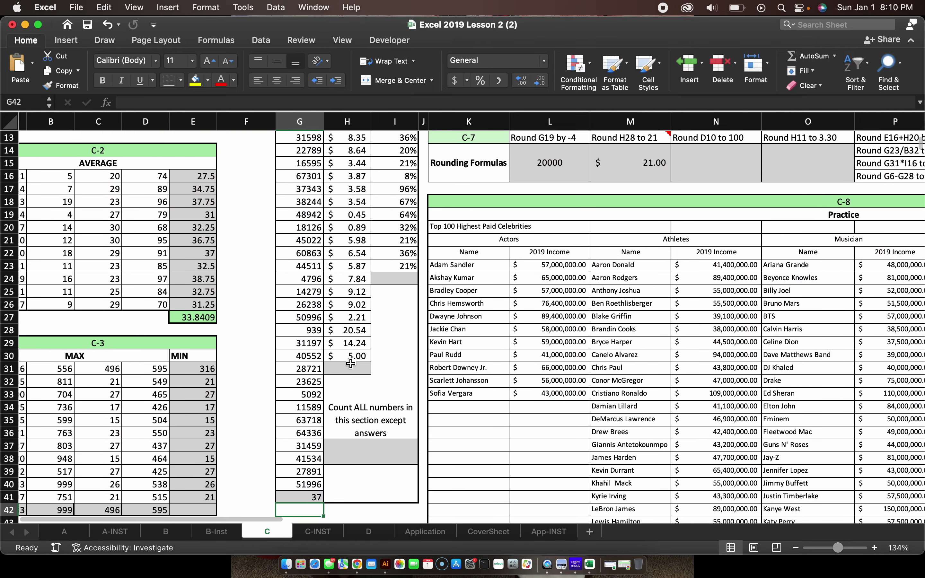
Add a Count Numbers formula to H31 from the AutoSum list
{"action": "left_click", "coordinate": [351, 365]}
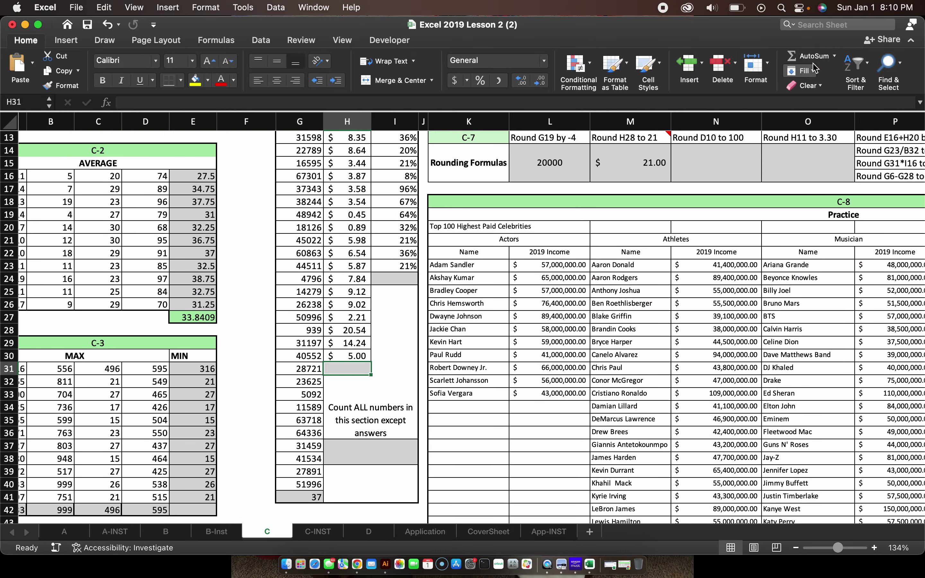
{"action": "left_click", "coordinate": [835, 55]}
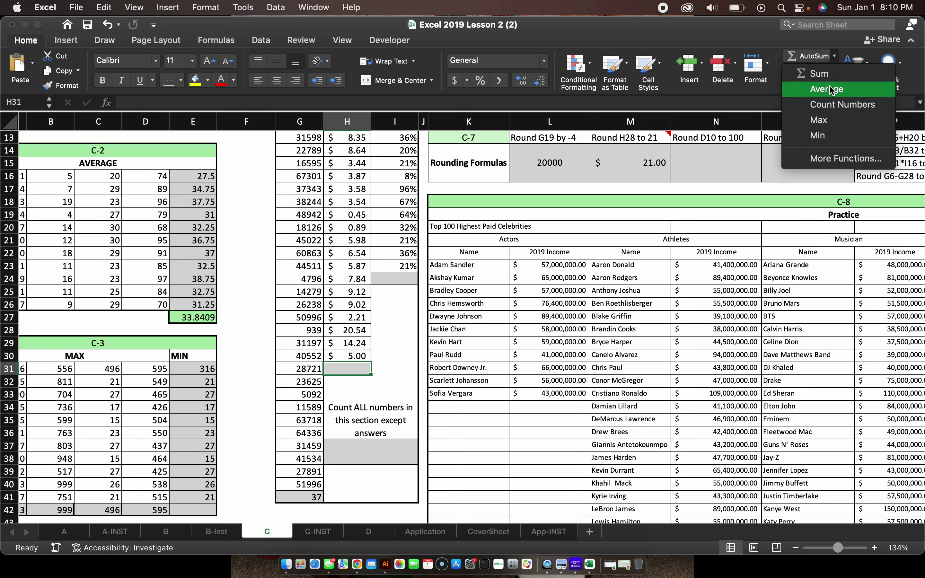
{"action": "left_click", "coordinate": [832, 113]}
{"action": "key", "text": "Return"}
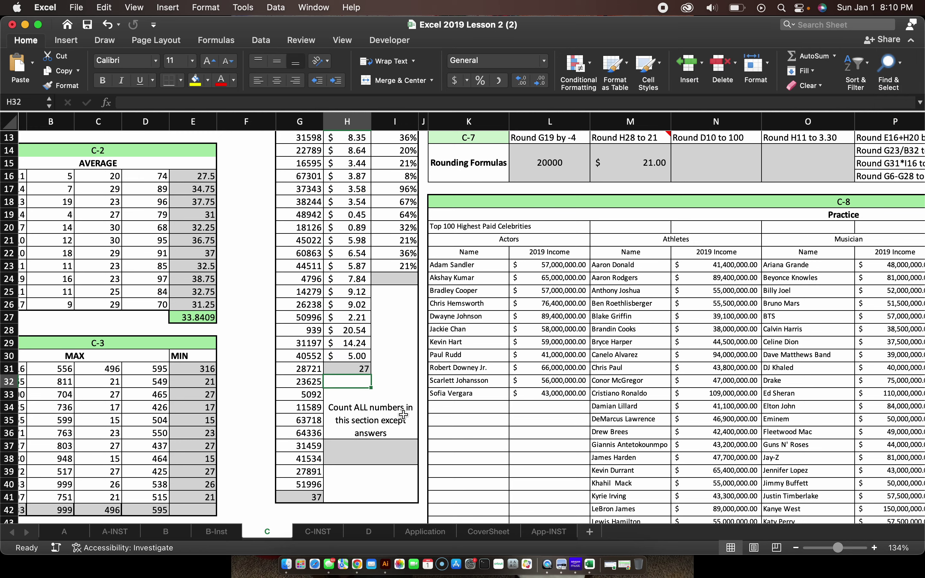
Build a COUNT over G4:G40, H4:H30 and I6:I23 in answer cell H37
{"action": "scroll", "coordinate": [403, 414], "scroll_direction": "down", "scroll_amount": 1}
{"action": "left_click", "coordinate": [398, 428]}
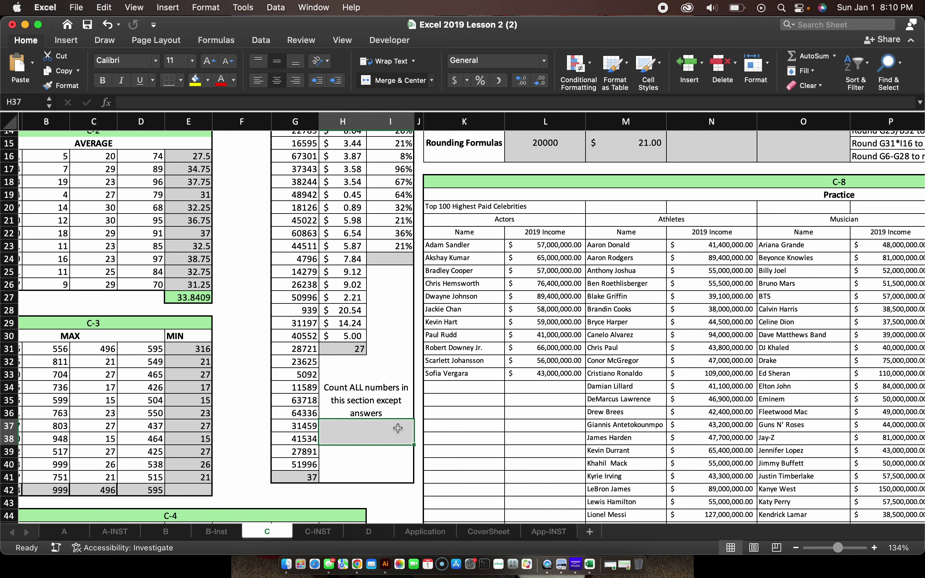
{"action": "type", "text": "=cou"}
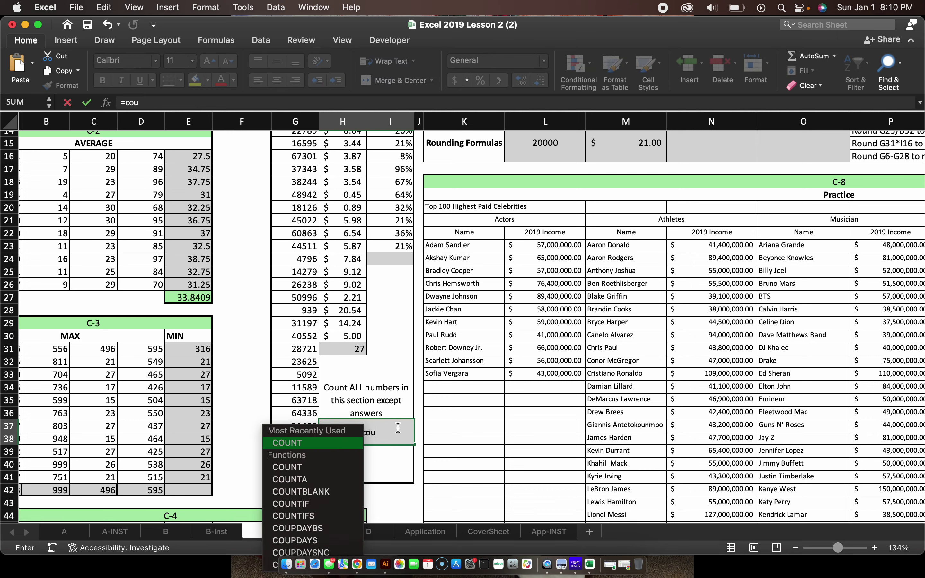
{"action": "type", "text": "nt("}
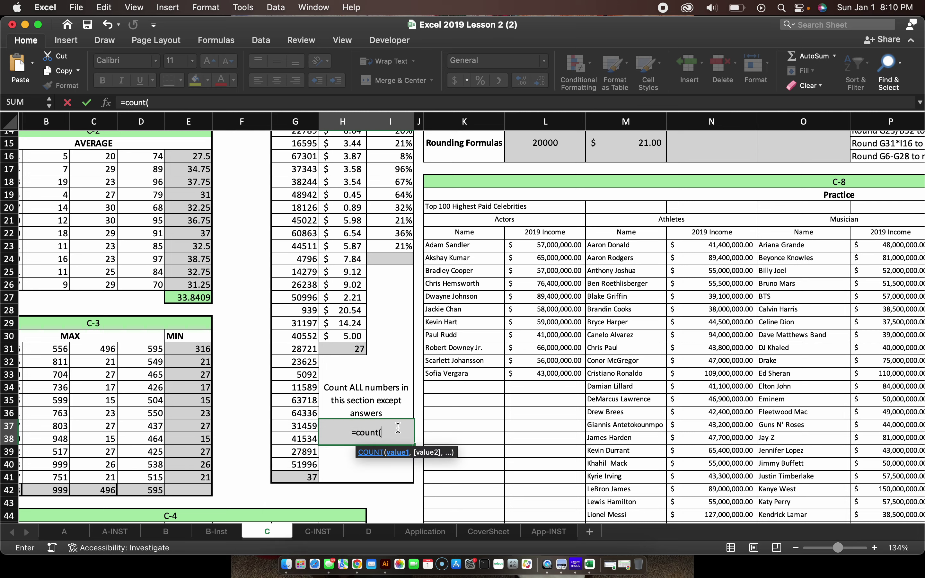
{"action": "left_click_drag", "start_coordinate": [307, 464], "coordinate": [348, 489]}
{"action": "key", "text": "comma"}
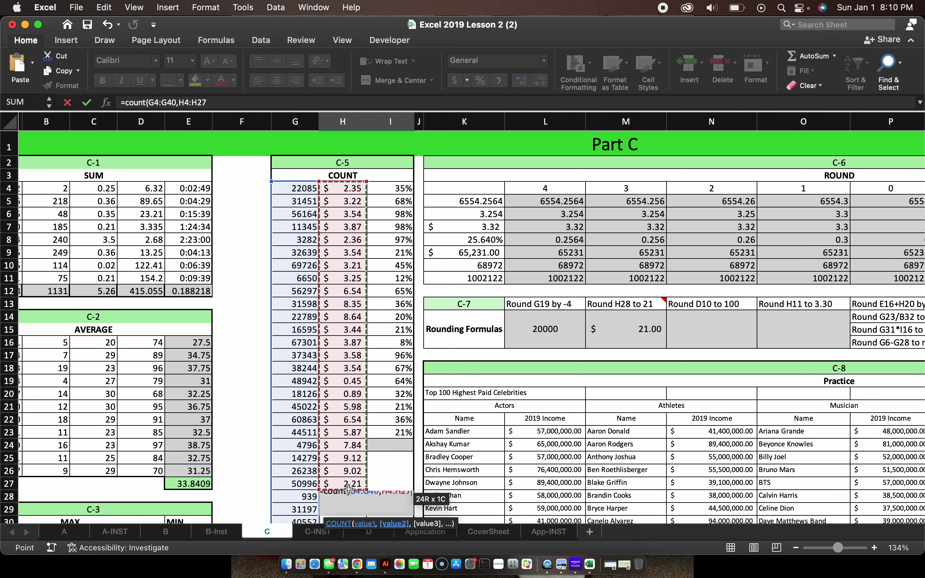
{"action": "type", "text": ","}
{"action": "scroll", "coordinate": [349, 488], "scroll_direction": "down", "scroll_amount": 1}
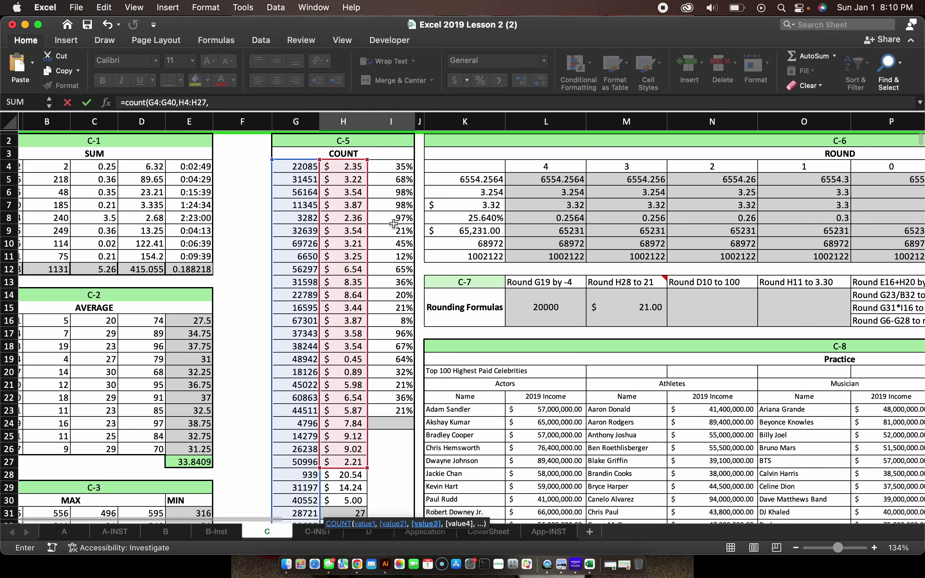
{"action": "scroll", "coordinate": [374, 431], "scroll_direction": "down", "scroll_amount": 4}
{"action": "left_click_drag", "start_coordinate": [366, 360], "coordinate": [368, 398]}
{"action": "scroll", "coordinate": [404, 364], "scroll_direction": "up", "scroll_amount": 3}
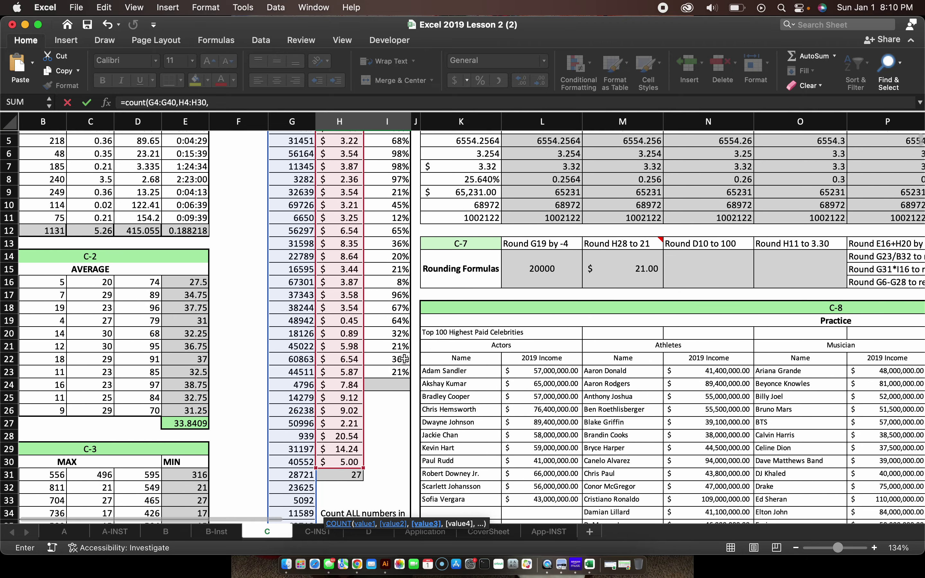
{"action": "type", "text": ","}
{"action": "left_click_drag", "start_coordinate": [400, 365], "coordinate": [383, 189]}
Confirm the COUNT formula and check the existing Round H28 answer
{"action": "key", "text": "Return"}
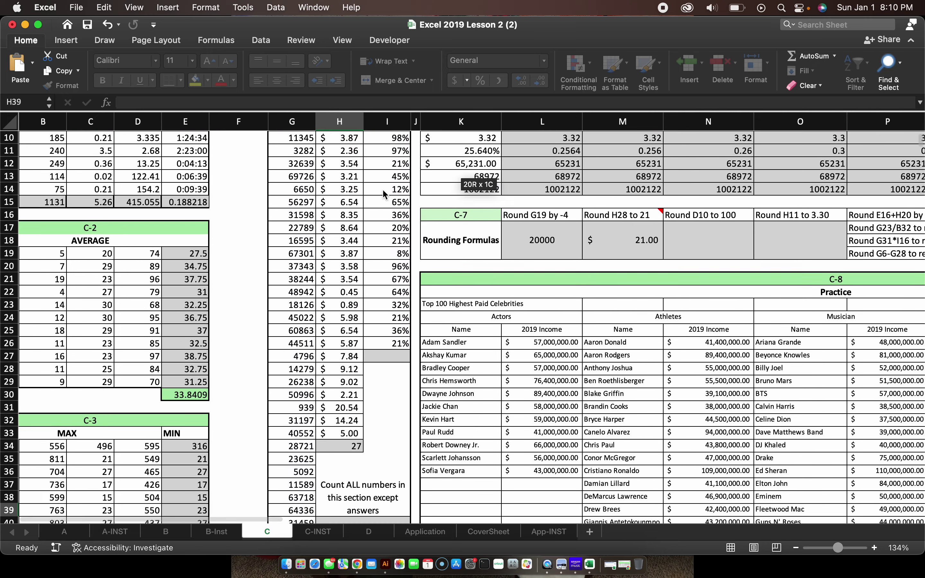
{"action": "scroll", "coordinate": [453, 364], "scroll_direction": "down", "scroll_amount": 3}
{"action": "scroll", "coordinate": [453, 364], "scroll_direction": "right", "scroll_amount": 5}
{"action": "scroll", "coordinate": [453, 364], "scroll_direction": "up", "scroll_amount": 4}
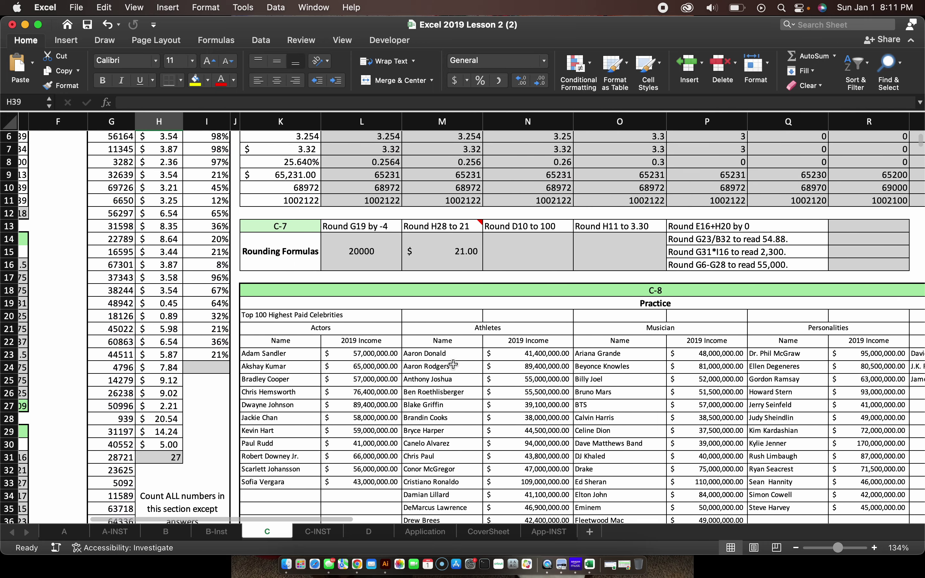
{"action": "scroll", "coordinate": [453, 363], "scroll_direction": "right", "scroll_amount": 3}
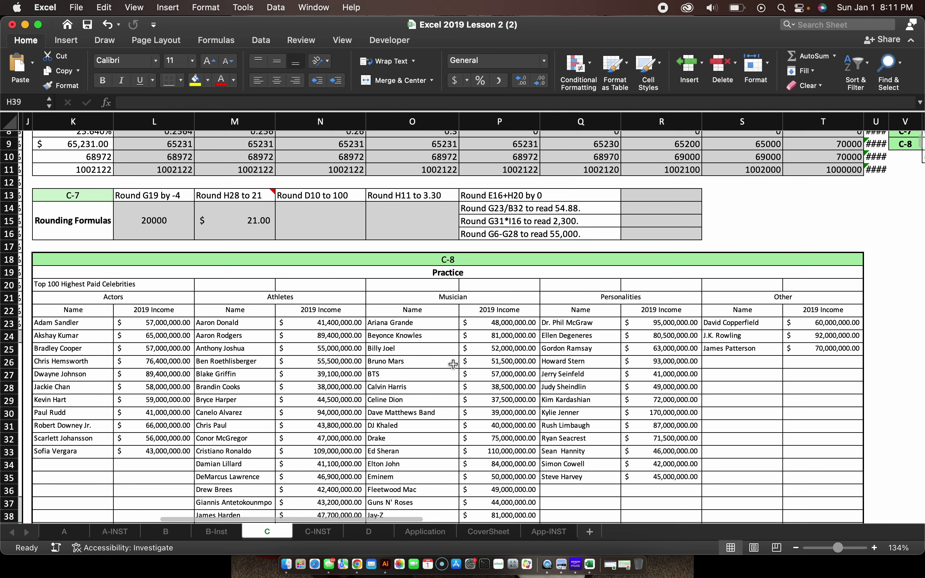
{"action": "left_click", "coordinate": [227, 213]}
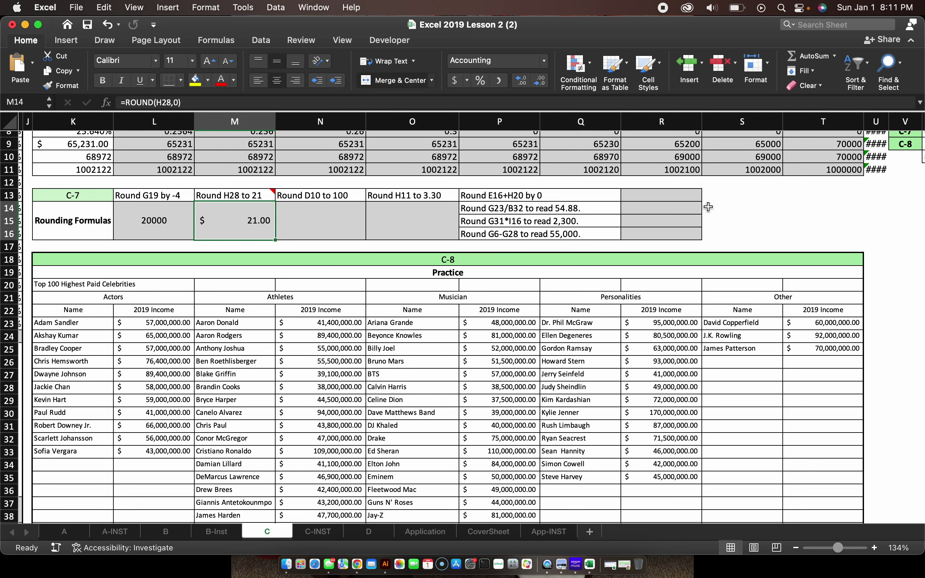
Enter =ROUND(E16+H20,0) in the 'Round E16+H20 by 0' cell, showing $28.00
{"action": "left_click", "coordinate": [689, 197]}
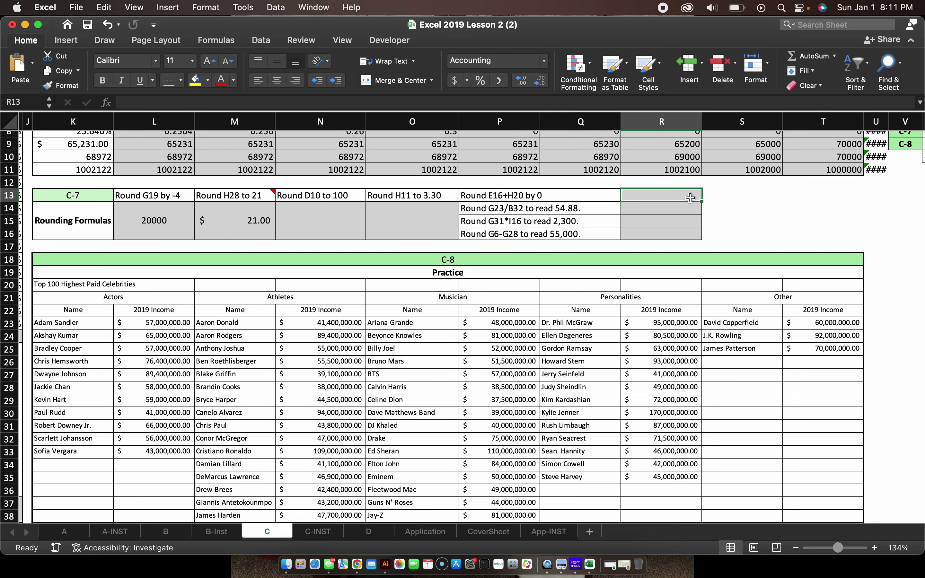
{"action": "scroll", "coordinate": [690, 197], "scroll_direction": "up", "scroll_amount": 3}
{"action": "scroll", "coordinate": [690, 198], "scroll_direction": "left", "scroll_amount": 1}
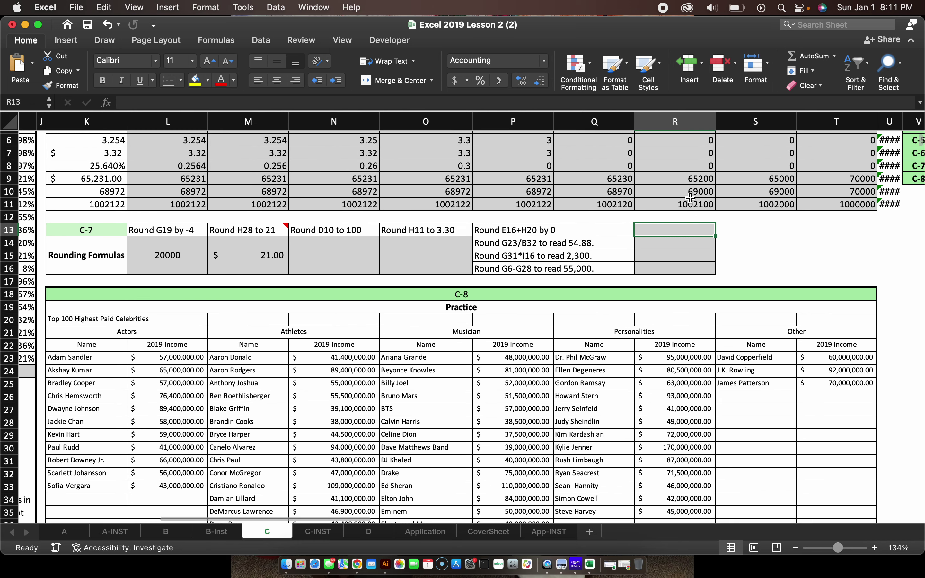
{"action": "scroll", "coordinate": [690, 198], "scroll_direction": "up", "scroll_amount": 1}
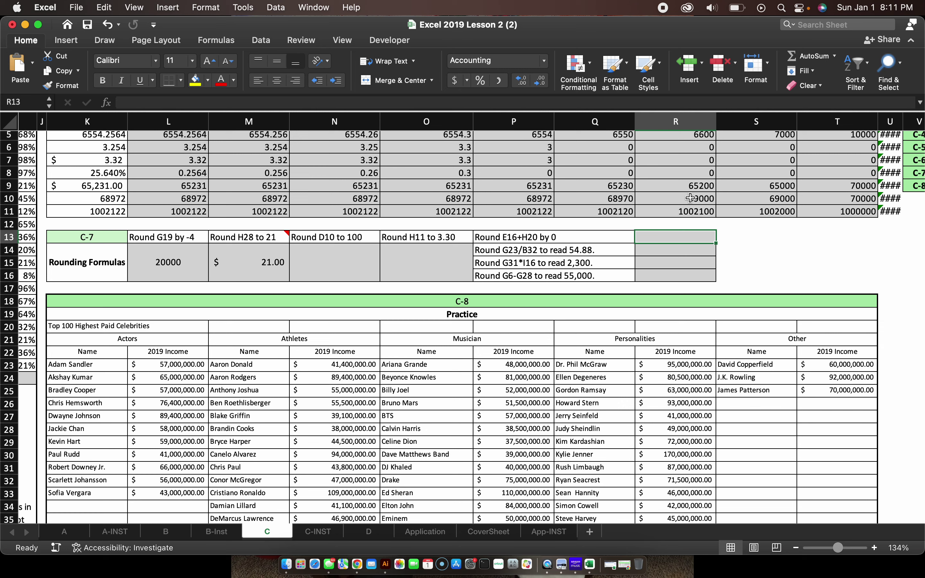
{"action": "type", "text": "="}
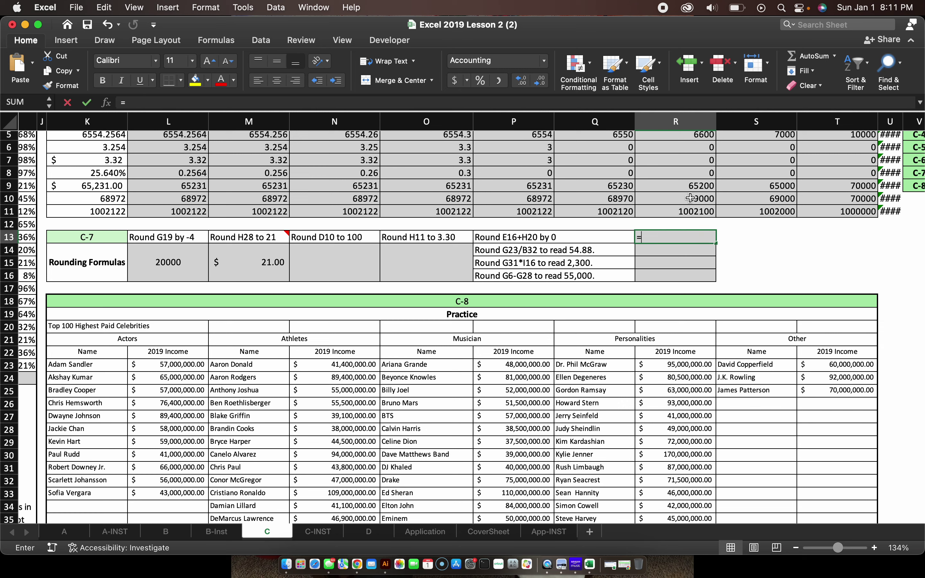
{"action": "type", "text": "round("}
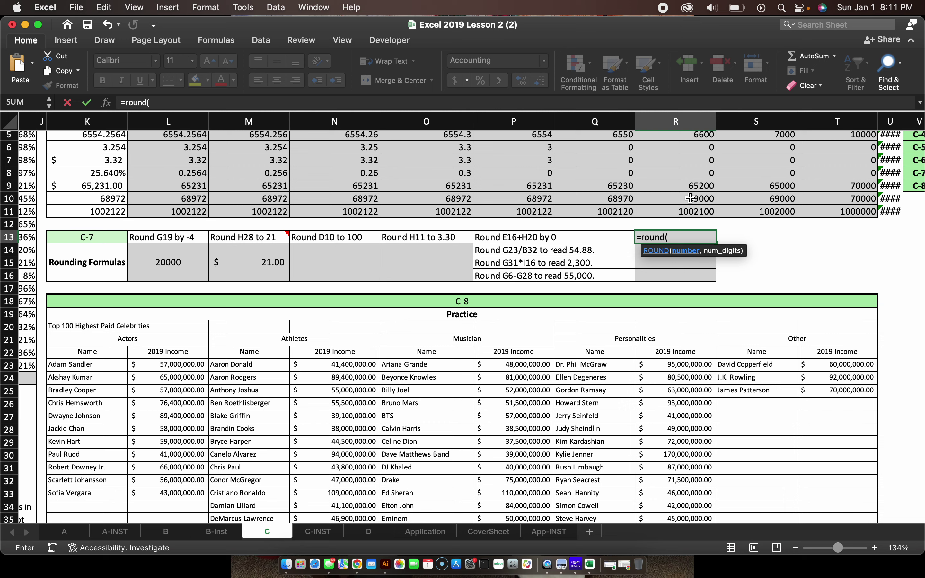
{"action": "type", "text": "e16+h20,"}
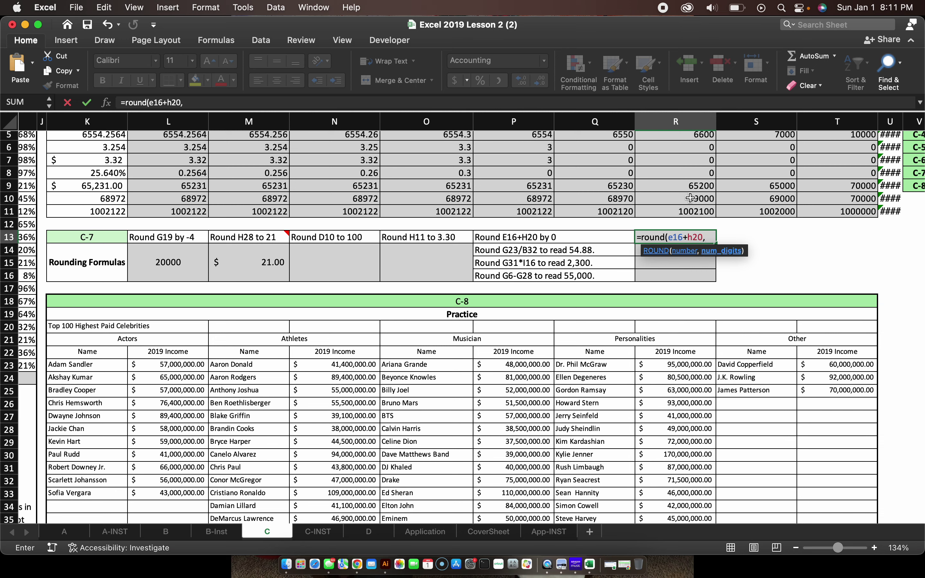
{"action": "type", "text": "0"}
{"action": "key", "text": "Return"}
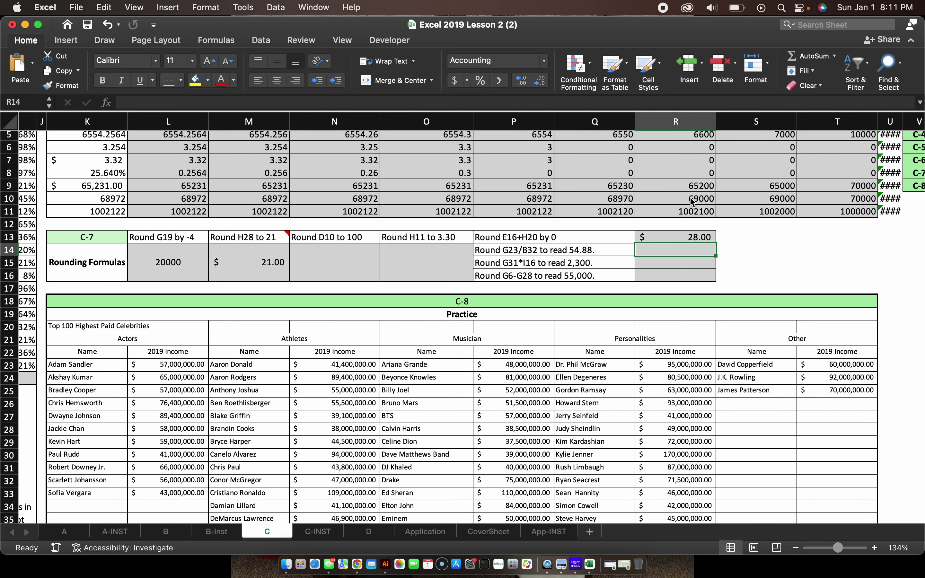
{"action": "key", "text": "Down"}
{"action": "key", "text": "Up"}
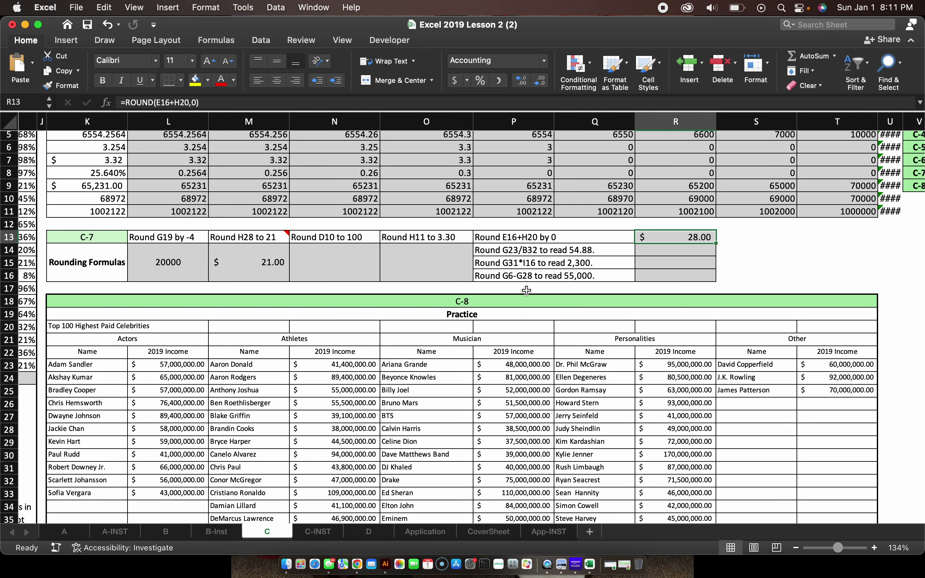
Count the actors' 2019 Income values in the Actors Count cell with =COUNT, giving 11
{"action": "scroll", "coordinate": [542, 263], "scroll_direction": "down", "scroll_amount": 13}
{"action": "scroll", "coordinate": [543, 263], "scroll_direction": "left", "scroll_amount": 2}
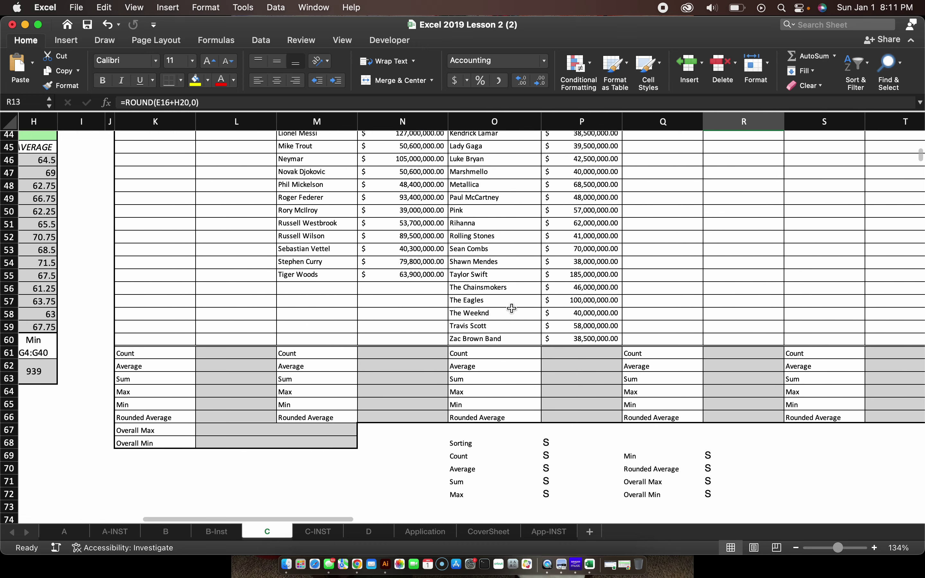
{"action": "scroll", "coordinate": [518, 387], "scroll_direction": "up", "scroll_amount": 10}
{"action": "scroll", "coordinate": [518, 387], "scroll_direction": "left", "scroll_amount": 2}
{"action": "scroll", "coordinate": [459, 375], "scroll_direction": "down", "scroll_amount": 11}
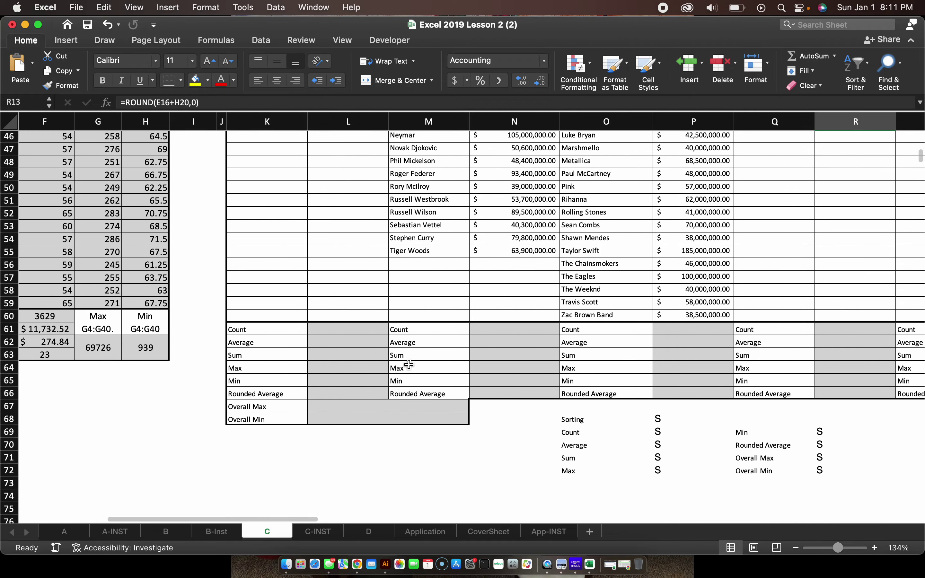
{"action": "left_click", "coordinate": [368, 335]}
{"action": "scroll", "coordinate": [368, 366], "scroll_direction": "up", "scroll_amount": 3}
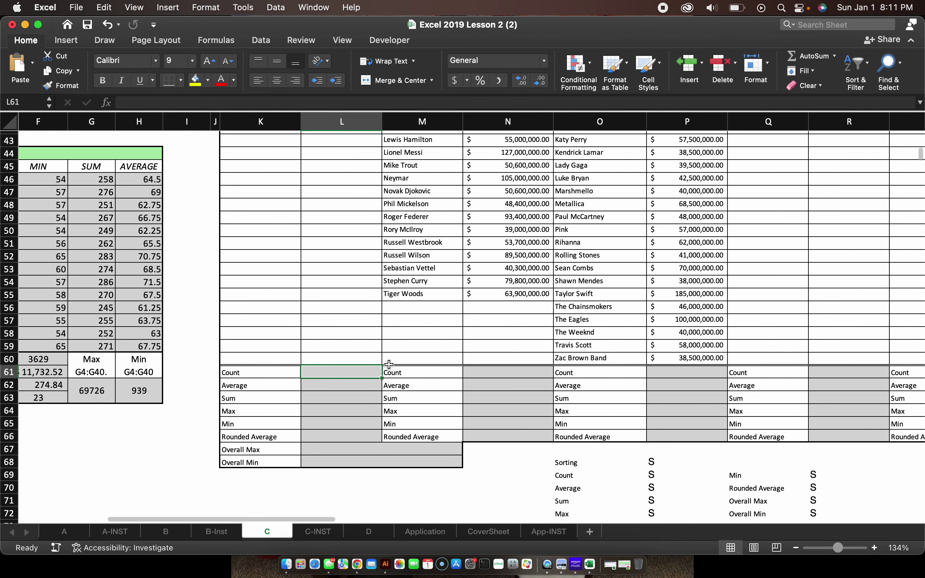
{"action": "type", "text": "=coun"}
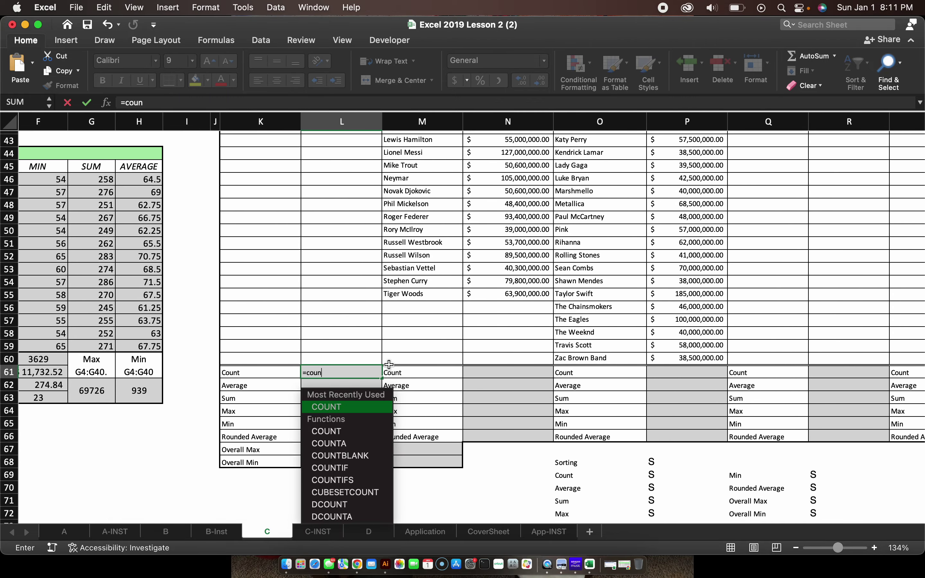
{"action": "type", "text": "t("}
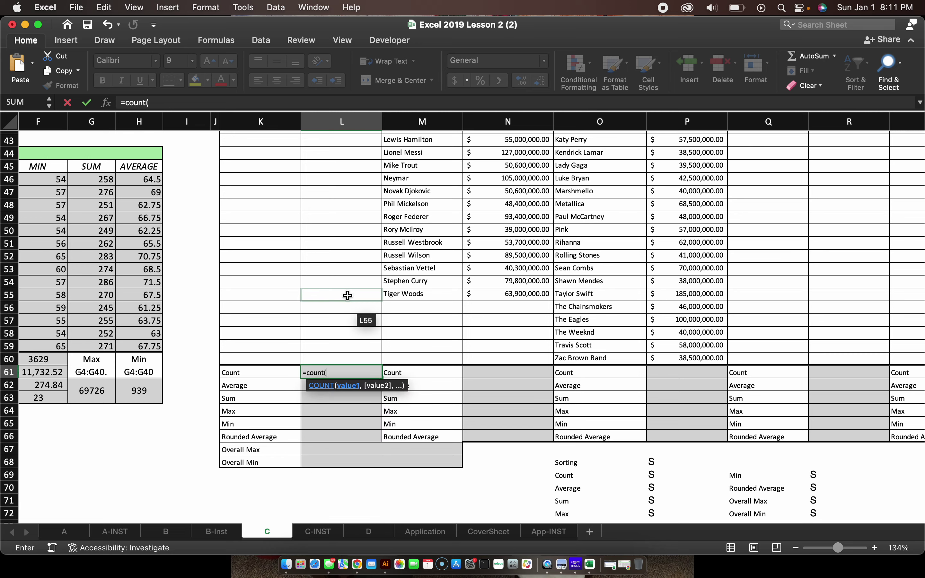
{"action": "scroll", "coordinate": [352, 267], "scroll_direction": "up", "scroll_amount": 10}
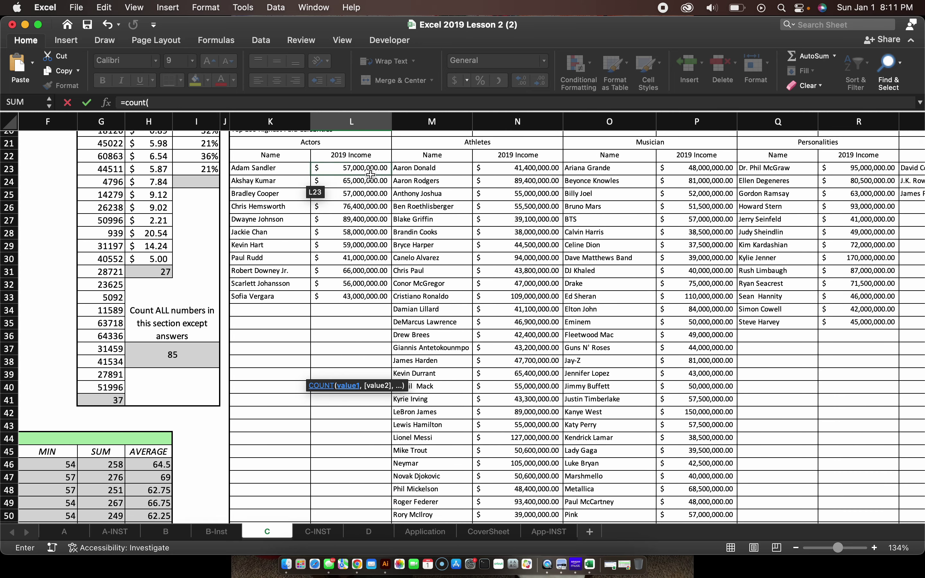
{"action": "left_click_drag", "start_coordinate": [356, 170], "coordinate": [335, 395]}
{"action": "key", "text": "Return"}
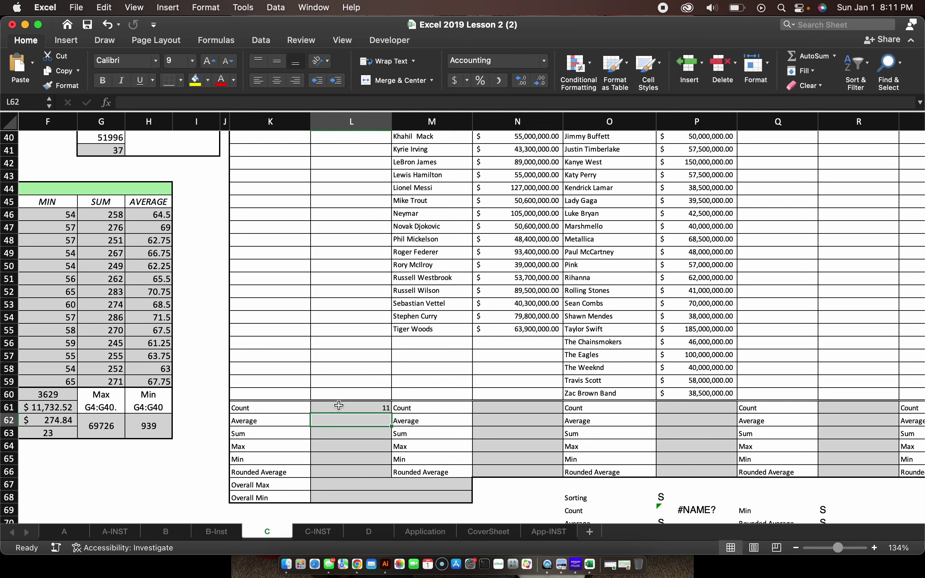
Enter an AVERAGE of the actors' incomes in the Average row, fixing the #NAME? typo
{"action": "type", "text": "=ab"}
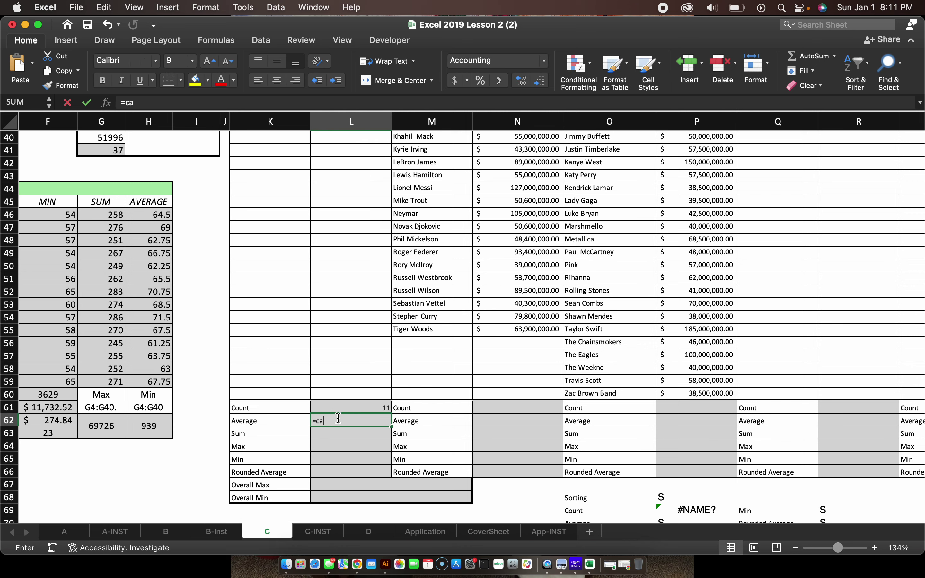
{"action": "key", "text": "BackSpace"}
{"action": "type", "text": "ver"}
{"action": "key", "text": "ctrl+Return"}
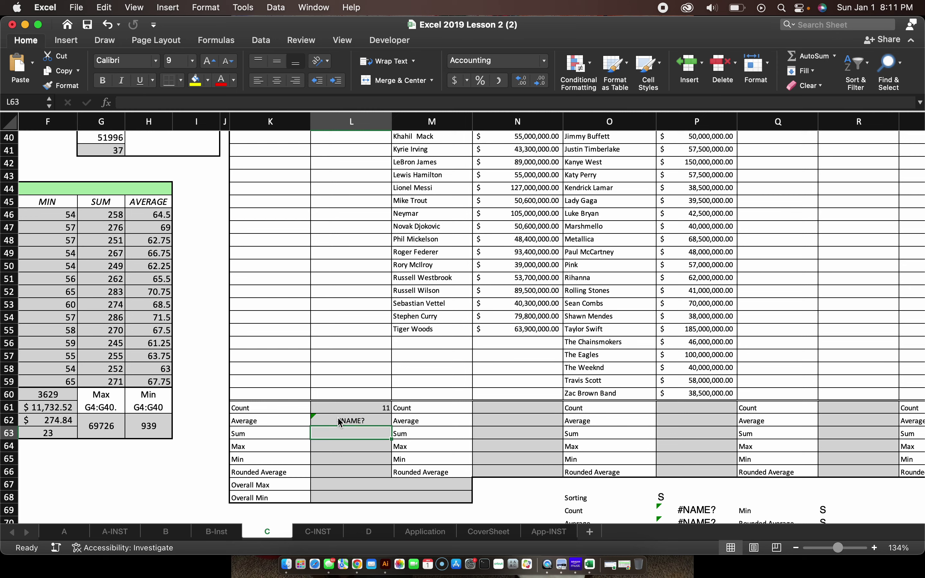
{"action": "key", "text": "F2"}
{"action": "left_click_drag", "start_coordinate": [324, 436], "coordinate": [359, 420]}
{"action": "type", "text": "avera"}
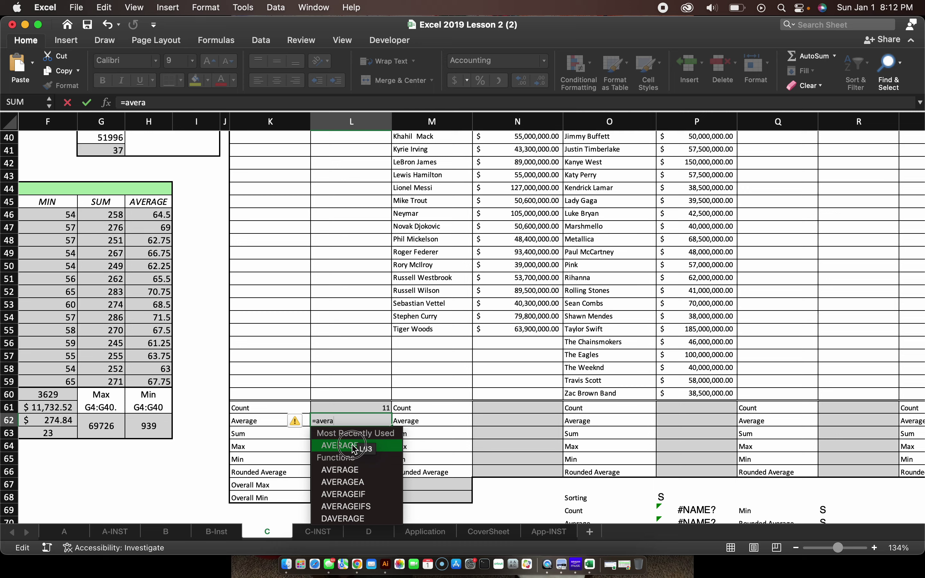
{"action": "double_click", "coordinate": [353, 445]}
{"action": "left_click", "coordinate": [357, 394]}
{"action": "scroll", "coordinate": [358, 398], "scroll_direction": "up", "scroll_amount": 10}
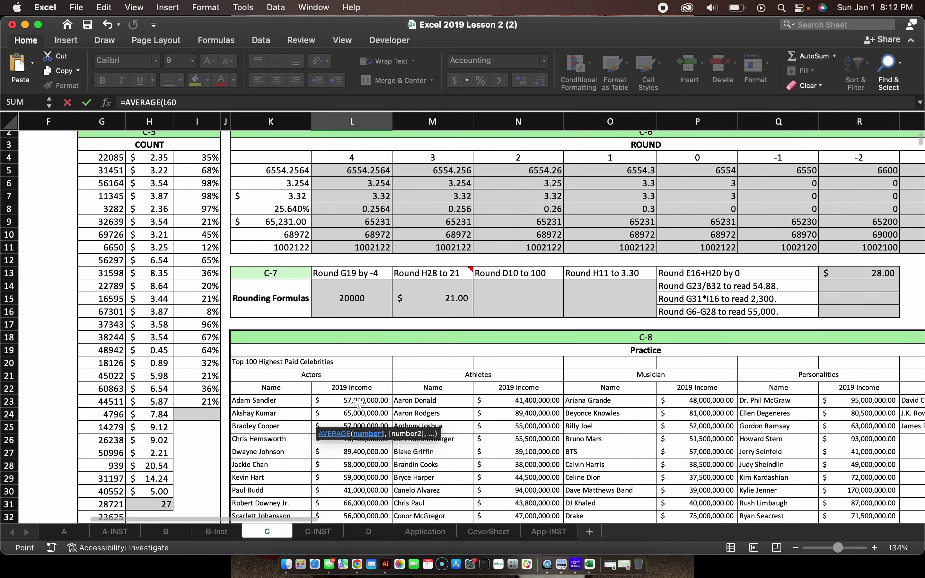
{"action": "scroll", "coordinate": [357, 400], "scroll_direction": "down", "scroll_amount": 10}
{"action": "key", "text": "Return"}
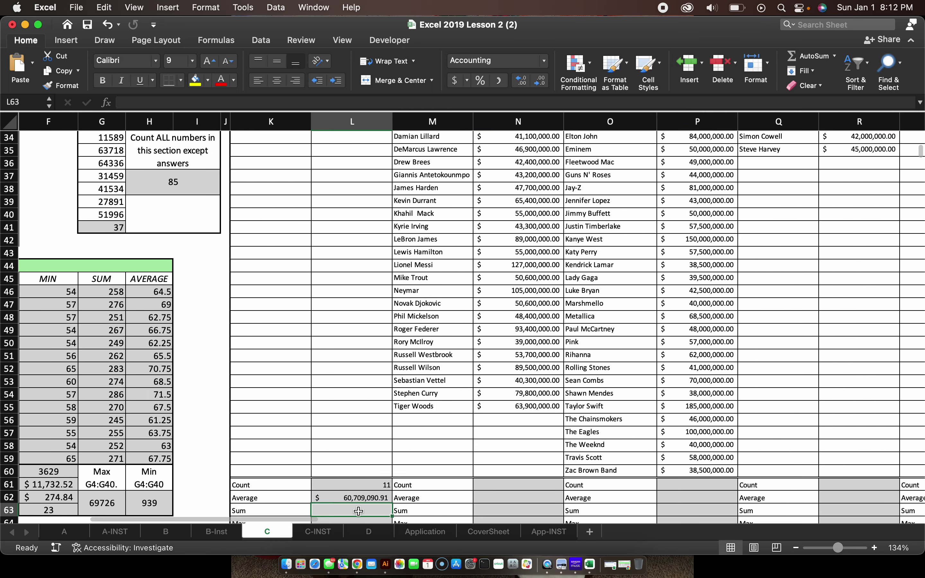
Enter a SUM of the actors' income column in the Sum row
{"action": "type", "text": "=sum"}
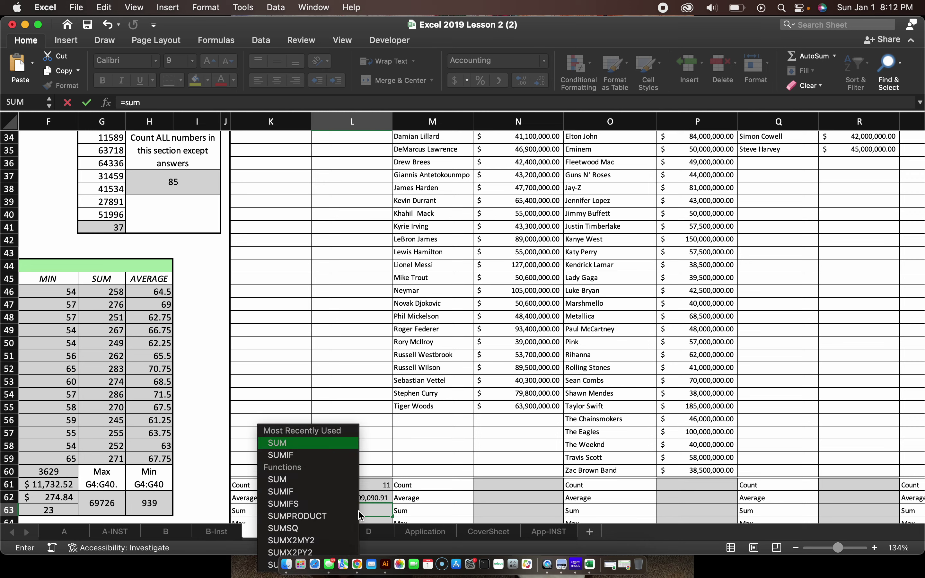
{"action": "double_click", "coordinate": [302, 444]}
{"action": "left_click", "coordinate": [347, 474]}
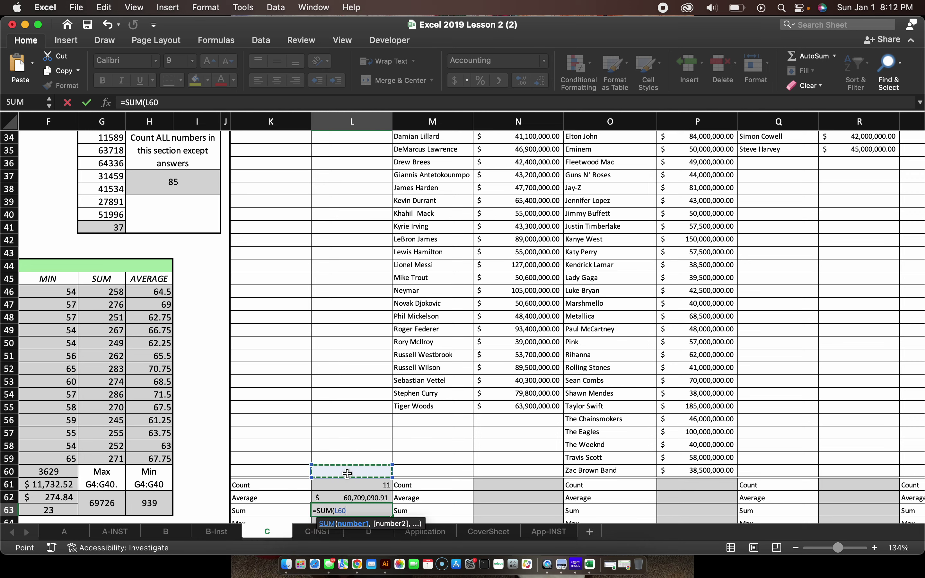
{"action": "scroll", "coordinate": [360, 443], "scroll_direction": "up", "scroll_amount": 10}
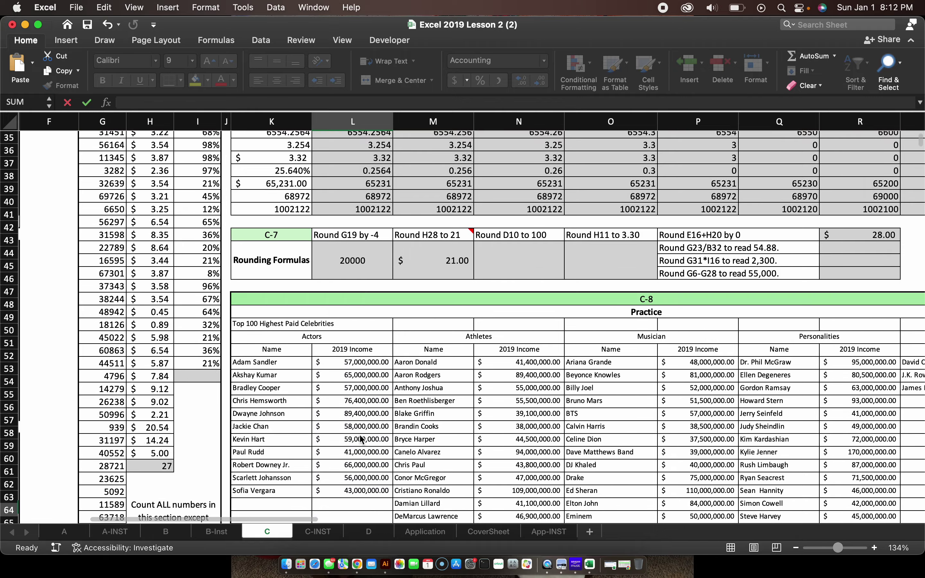
{"action": "scroll", "coordinate": [361, 439], "scroll_direction": "down", "scroll_amount": 15}
Enter =MAX over the actors' income range in the Max row, giving $89,400,000.00
{"action": "type", "text": "="}
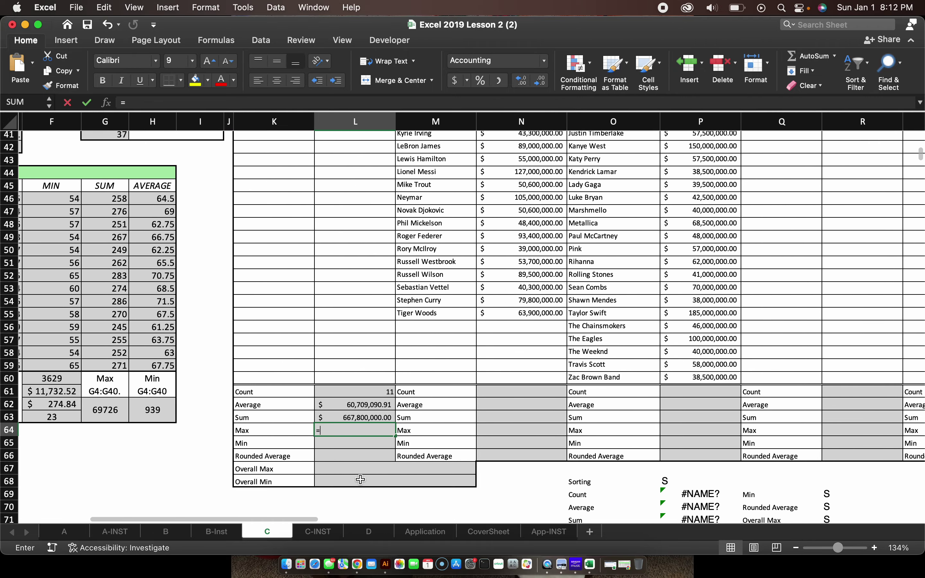
{"action": "type", "text": "max("}
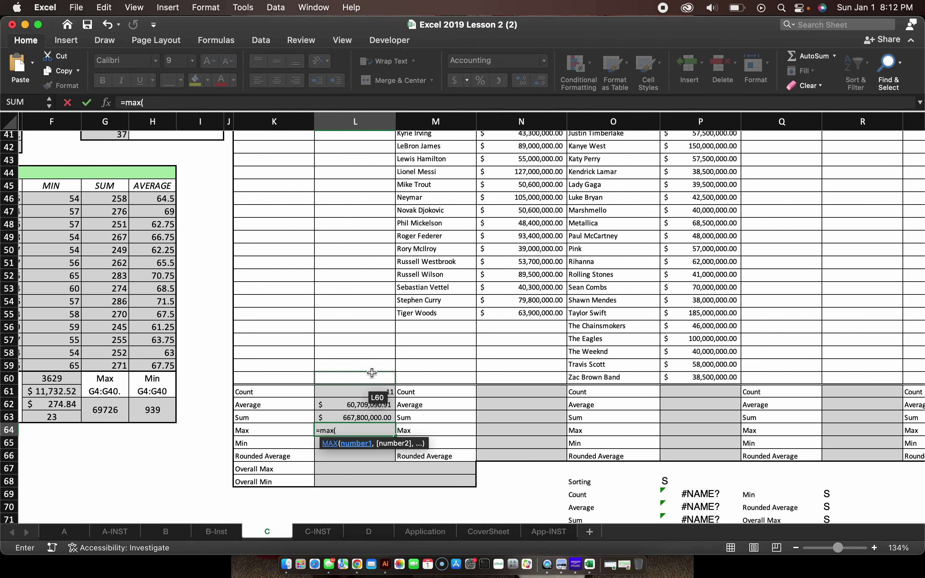
{"action": "left_click", "coordinate": [372, 373]}
{"action": "scroll", "coordinate": [372, 373], "scroll_direction": "up", "scroll_amount": 15}
{"action": "left_click", "coordinate": [374, 434], "text": "shift"}
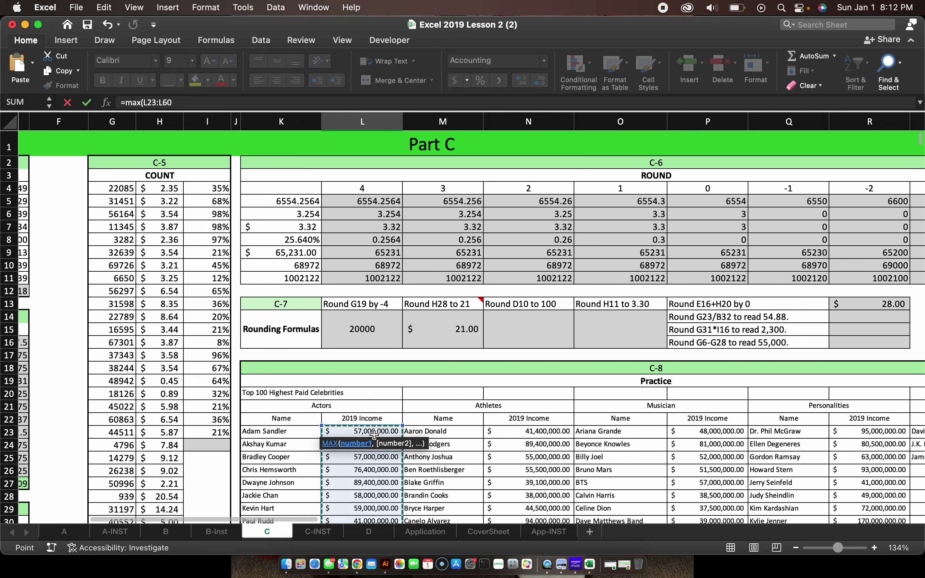
{"action": "key", "text": "Return"}
Enter =MIN(L23:L60) in L65, removing the stray backslash, giving $41,000,000.00
{"action": "scroll", "coordinate": [370, 490], "scroll_direction": "down", "scroll_amount": 5}
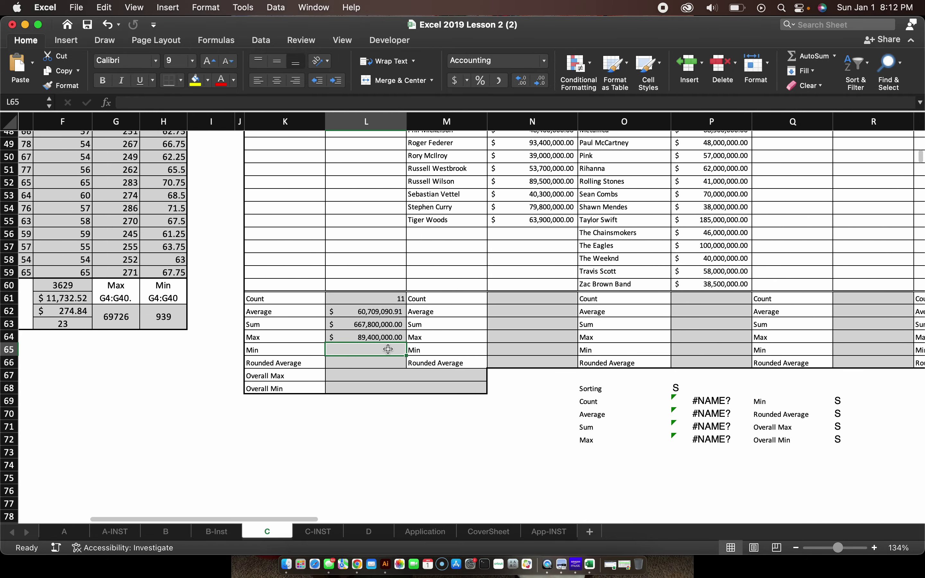
{"action": "type", "text": "="}
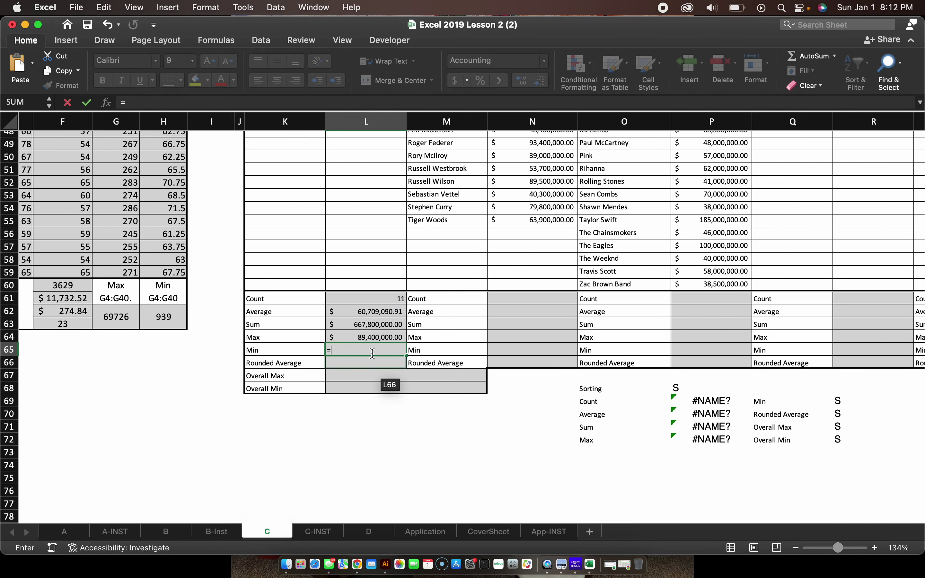
{"action": "type", "text": "min("}
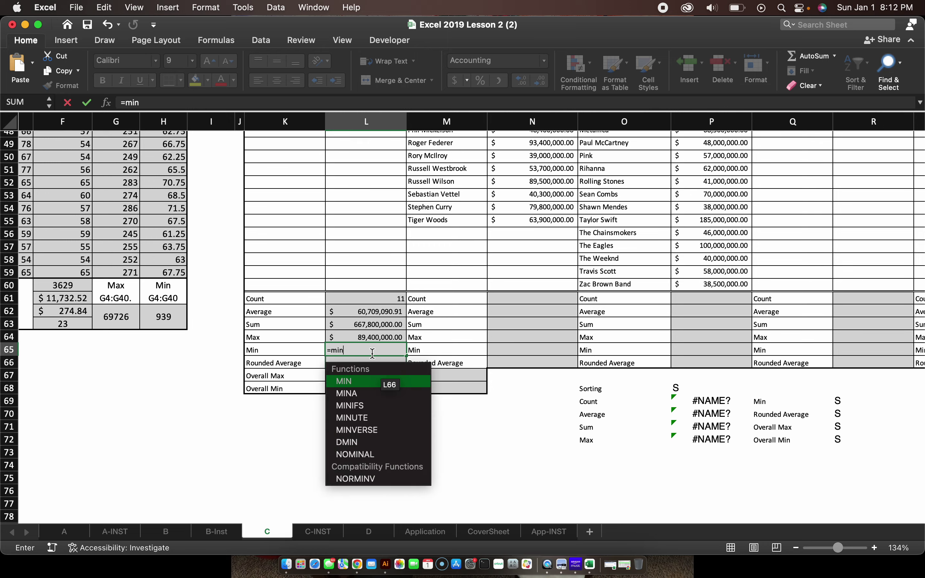
{"action": "left_click", "coordinate": [370, 280]}
{"action": "scroll", "coordinate": [380, 383], "scroll_direction": "up", "scroll_amount": 15}
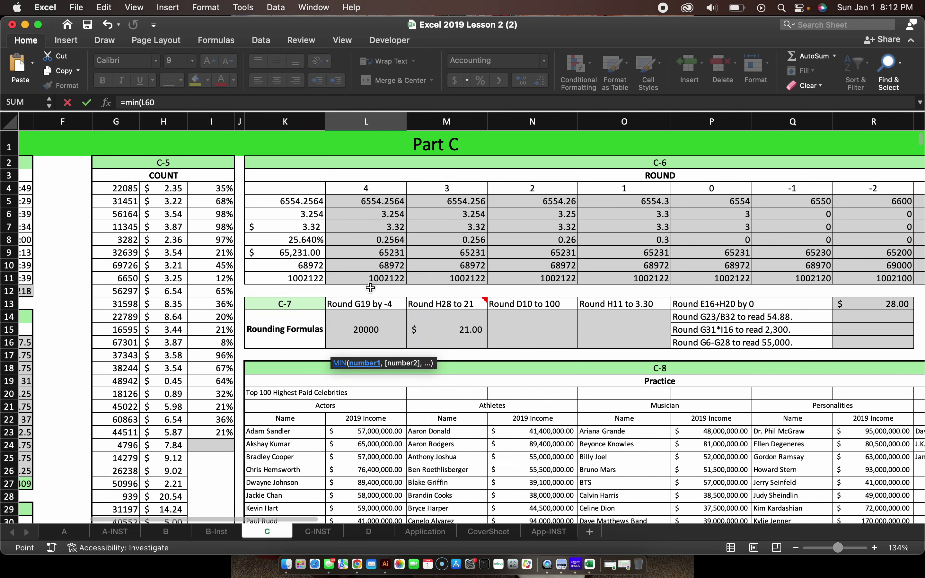
{"action": "left_click", "coordinate": [383, 427], "text": "shift"}
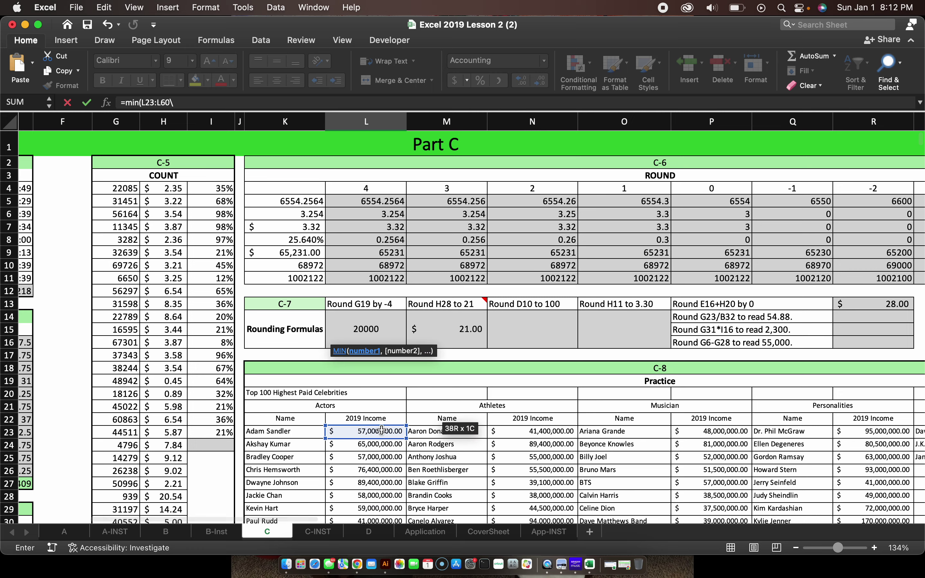
{"action": "type", "text": "\\"}
{"action": "scroll", "coordinate": [382, 430], "scroll_direction": "down", "scroll_amount": 5}
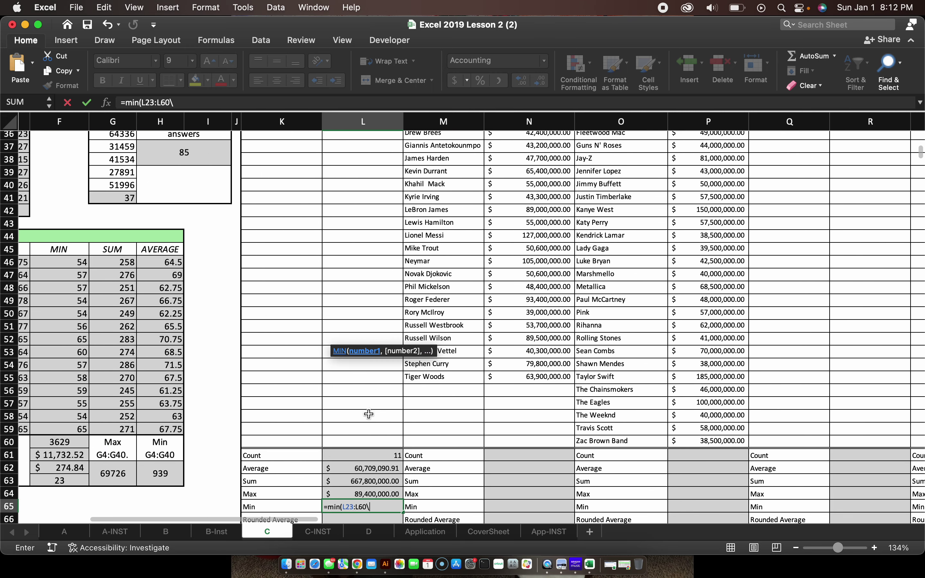
{"action": "left_click", "coordinate": [367, 439]}
{"action": "key", "text": "shift+Down"}
{"action": "key", "text": "shift+Down"}
{"action": "key", "text": "shift+Down"}
{"action": "key", "text": "shift+Down"}
{"action": "key", "text": "shift+Down"}
{"action": "key", "text": "Down"}
{"action": "key", "text": "Down"}
{"action": "key", "text": "Down"}
{"action": "key", "text": "Down"}
{"action": "key", "text": "Down"}
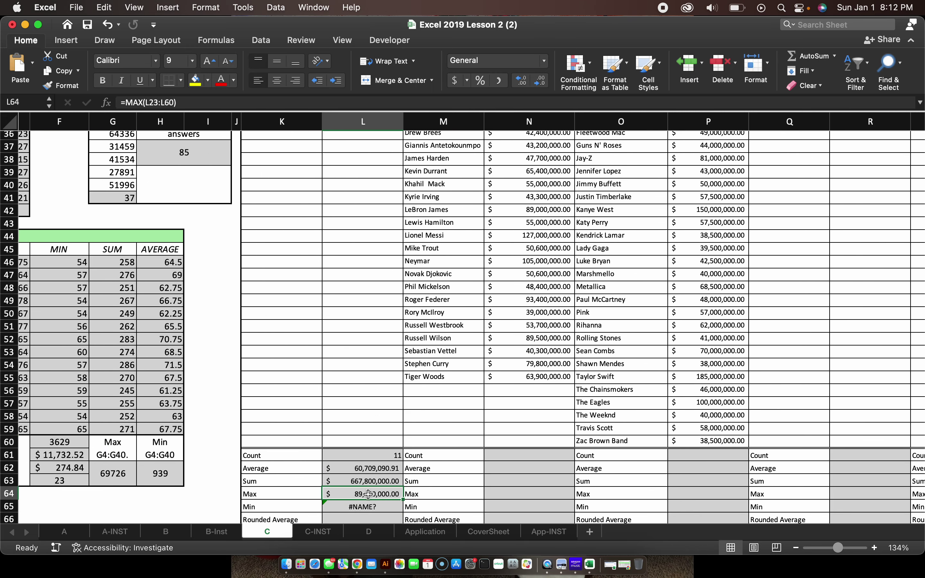
{"action": "left_click", "coordinate": [174, 102]}
{"action": "key", "text": "BackSpace"}
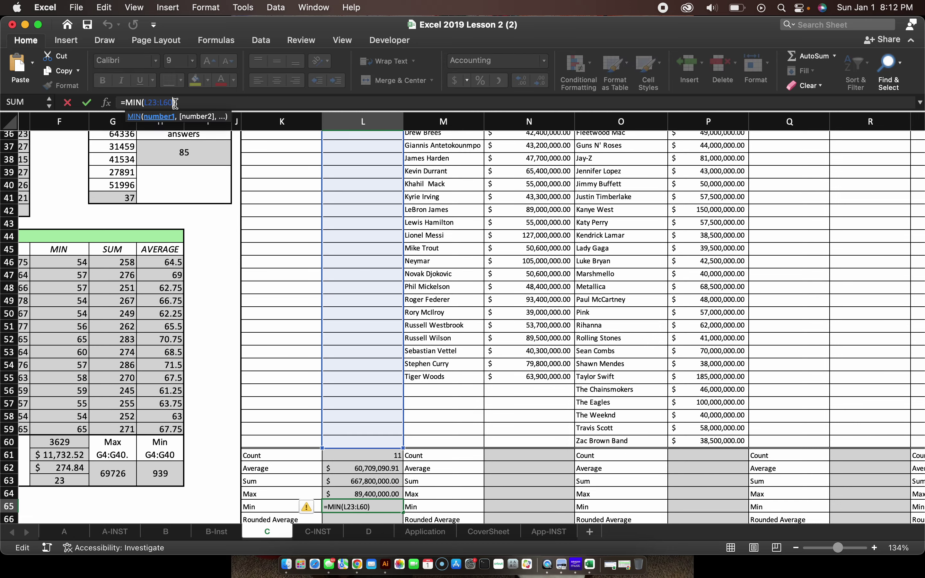
{"action": "scroll", "coordinate": [374, 232], "scroll_direction": "up", "scroll_amount": 7}
{"action": "scroll", "coordinate": [374, 231], "scroll_direction": "down", "scroll_amount": 6}
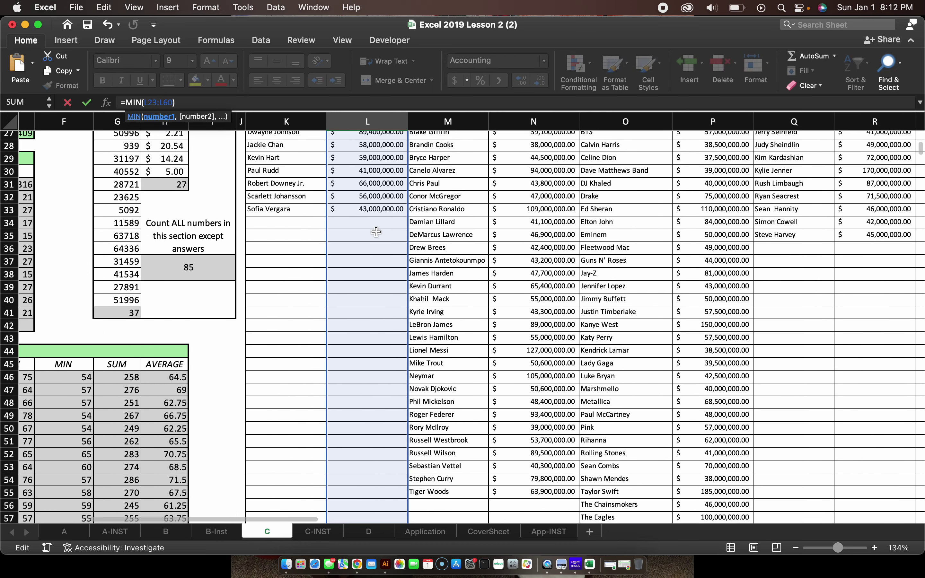
{"action": "key", "text": "Return"}
Enter =ROUND(L62,0) in L66 to show the rounded average $60,709,091.00
{"action": "scroll", "coordinate": [373, 356], "scroll_direction": "down", "scroll_amount": 3}
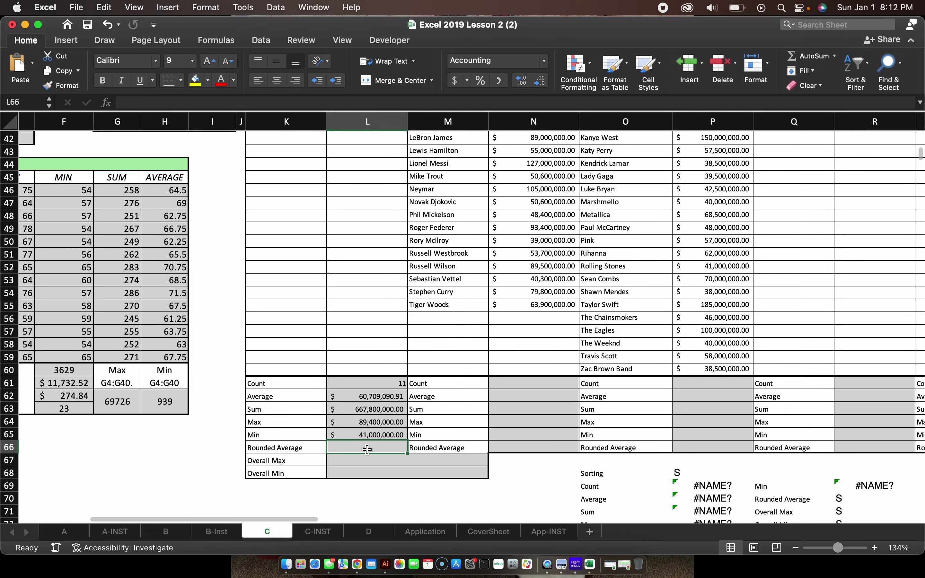
{"action": "type", "text": "=ro"}
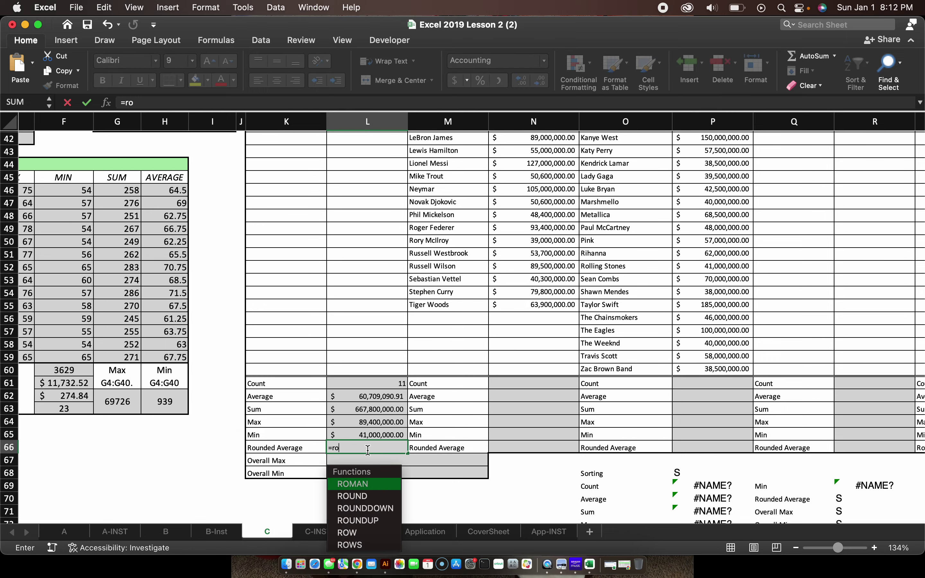
{"action": "type", "text": "und("}
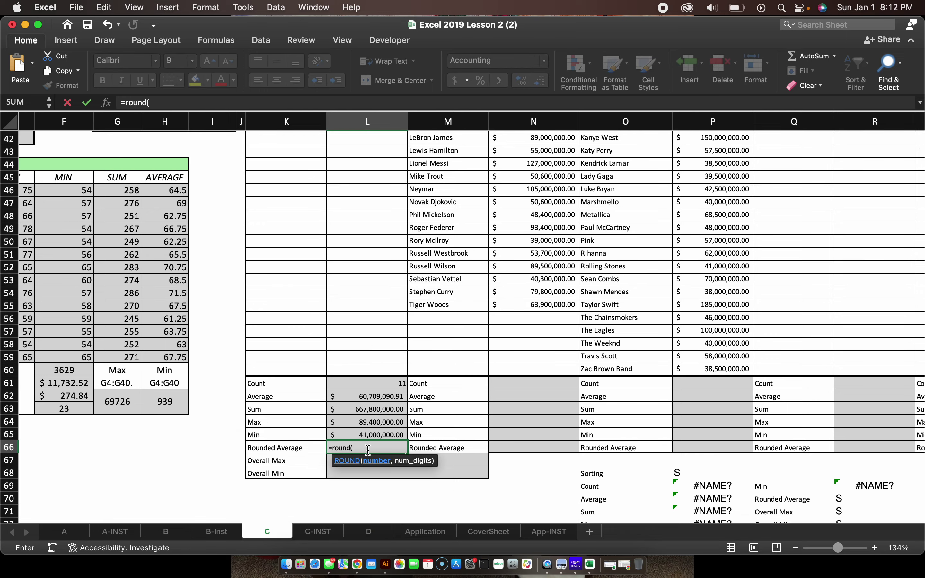
{"action": "left_click", "coordinate": [375, 393]}
{"action": "type", "text": ","}
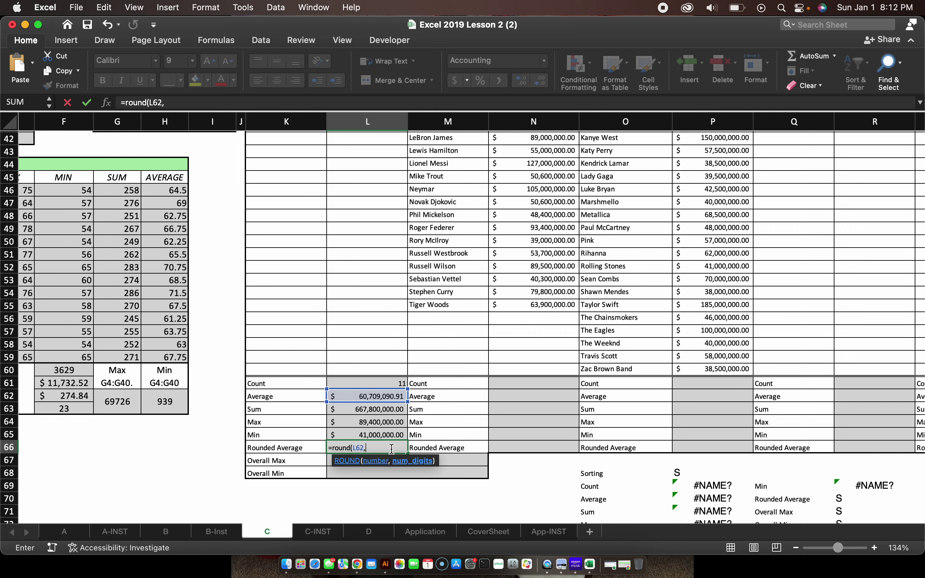
{"action": "type", "text": "0)"}
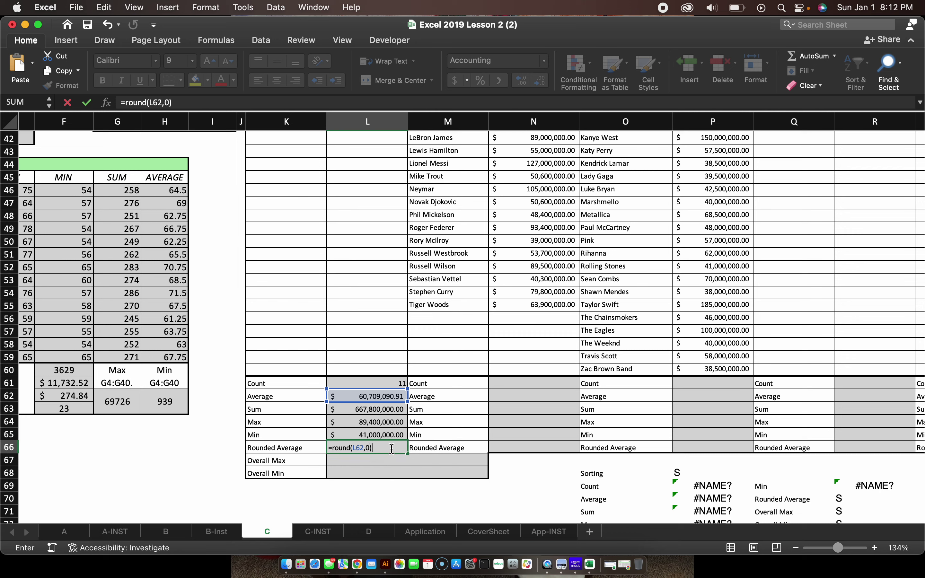
{"action": "key", "text": "Return"}
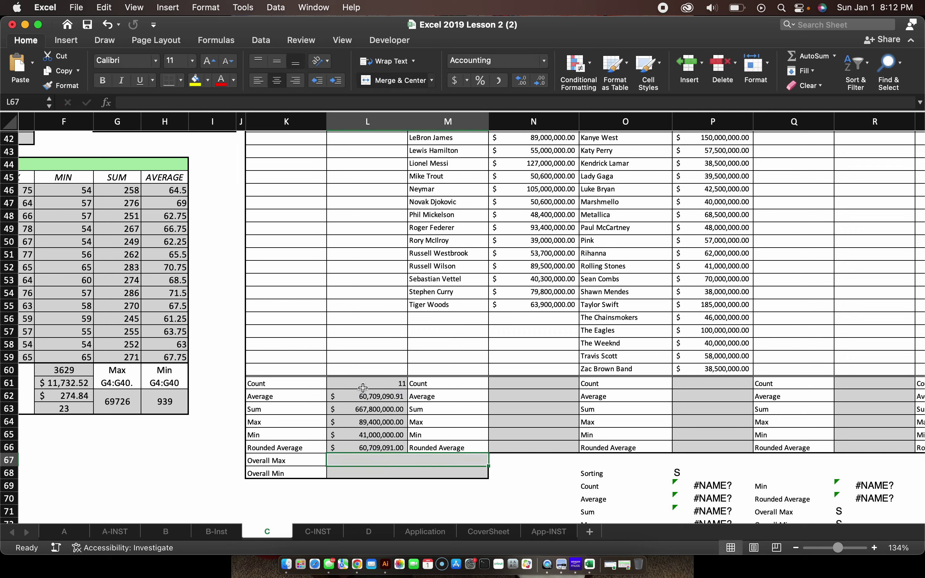
Copy the Actors summary formulas L61:L66 into N61:N66 for the Athletes column
{"action": "left_click_drag", "start_coordinate": [364, 388], "coordinate": [363, 446]}
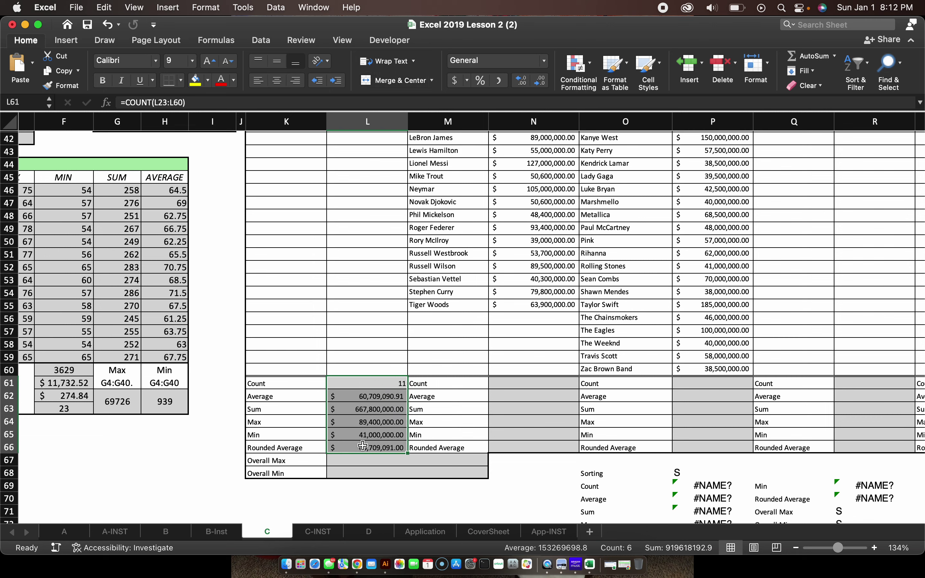
{"action": "key", "text": "super+c"}
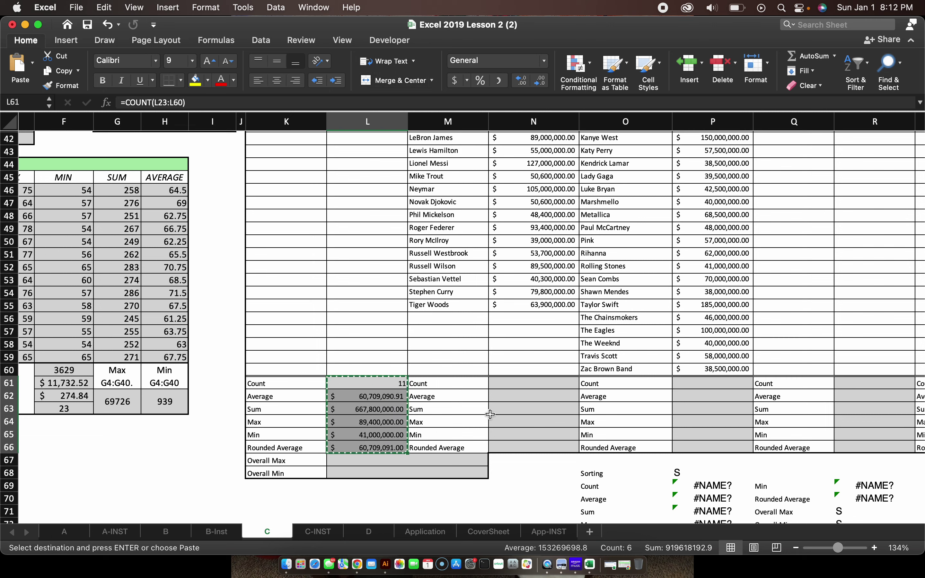
{"action": "left_click", "coordinate": [542, 387]}
{"action": "key", "text": "super+v"}
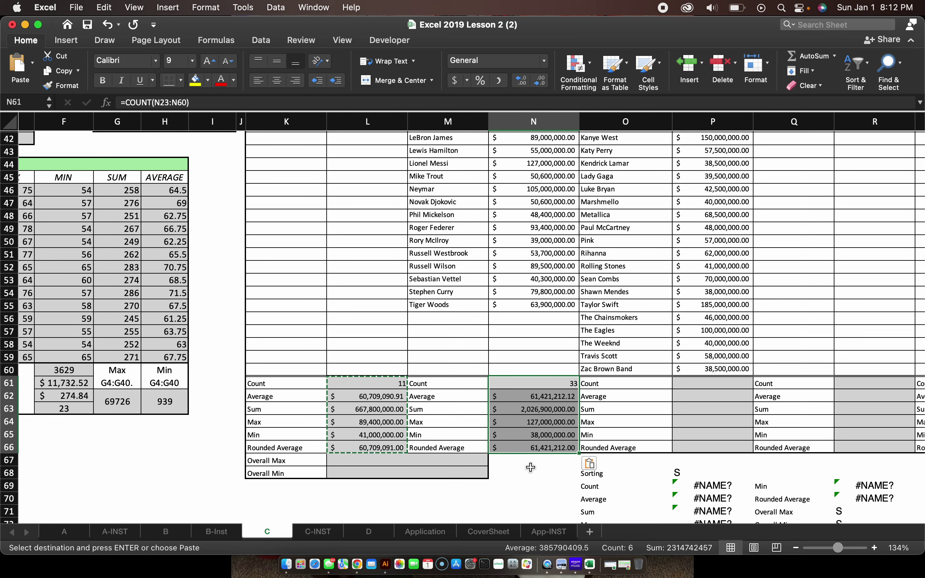
Fill the K61:L66 summary block across through column T for the remaining categories
{"action": "scroll", "coordinate": [402, 400], "scroll_direction": "right", "scroll_amount": 6}
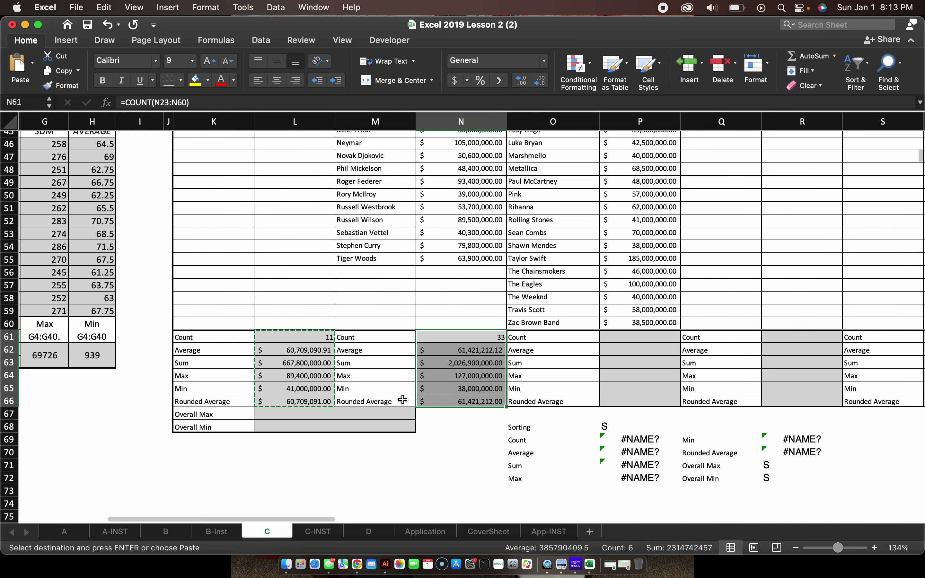
{"action": "scroll", "coordinate": [402, 399], "scroll_direction": "down", "scroll_amount": 4}
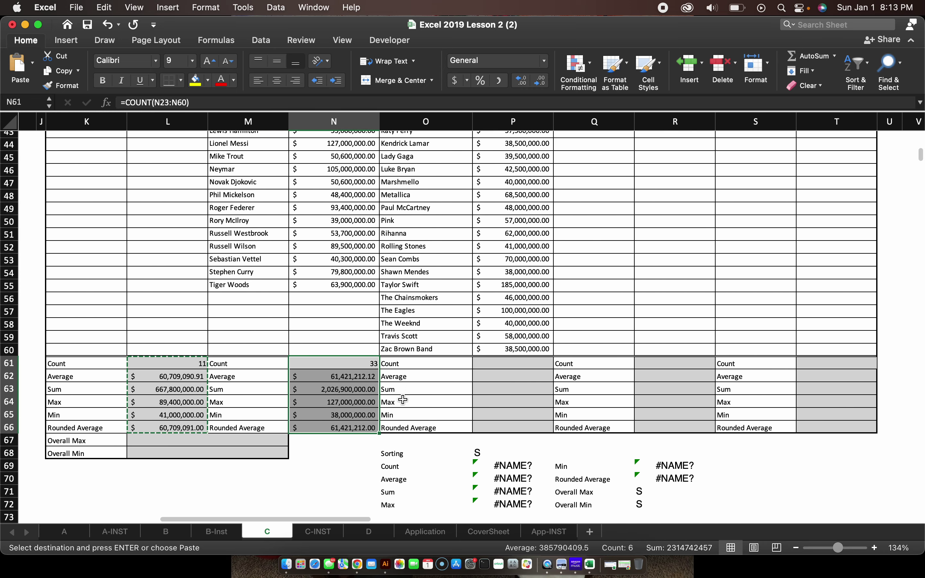
{"action": "scroll", "coordinate": [267, 363], "scroll_direction": "left", "scroll_amount": 1}
{"action": "left_click_drag", "start_coordinate": [119, 303], "coordinate": [207, 366]}
{"action": "left_click_drag", "start_coordinate": [101, 302], "coordinate": [200, 366]}
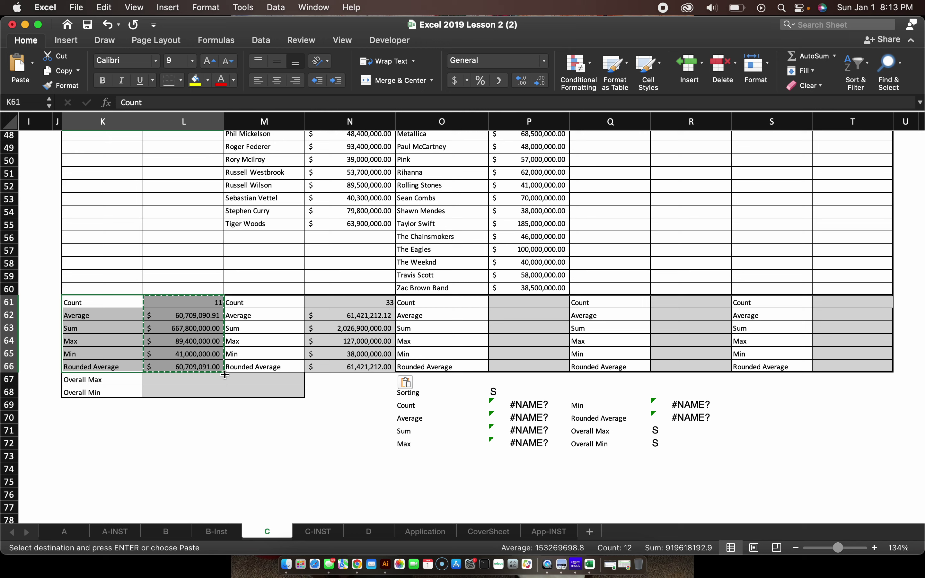
{"action": "left_click_drag", "start_coordinate": [225, 374], "coordinate": [894, 374]}
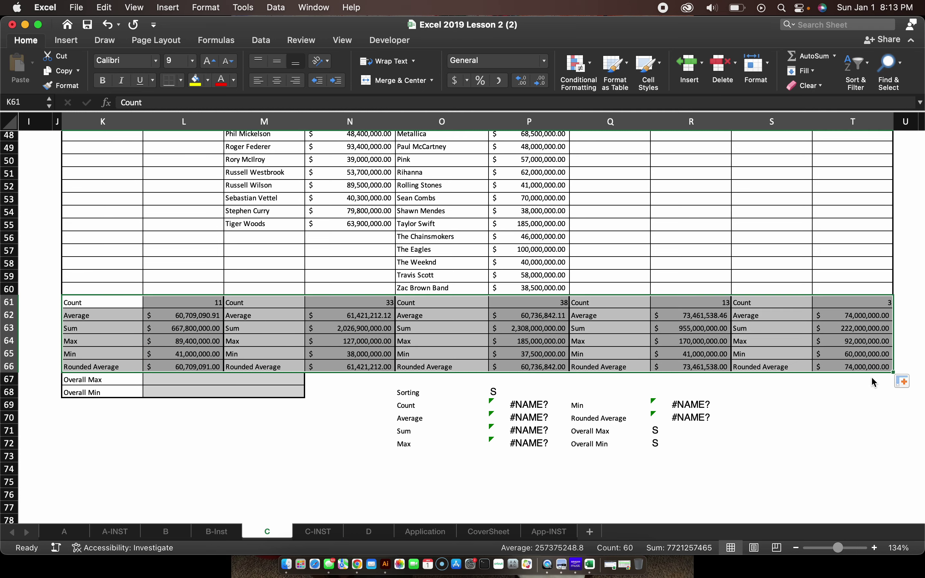
{"action": "left_click", "coordinate": [826, 409]}
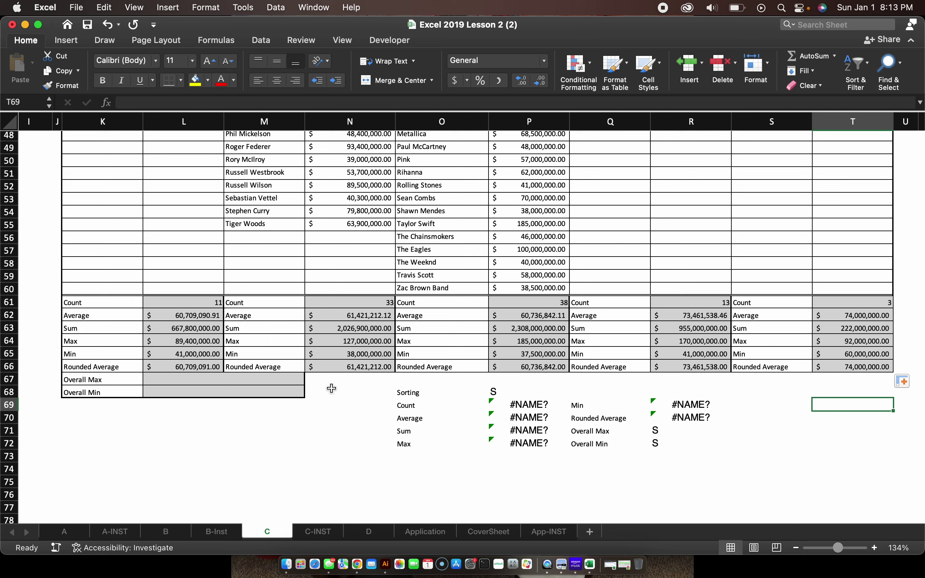
{"action": "scroll", "coordinate": [306, 409], "scroll_direction": "up", "scroll_amount": 3}
{"action": "scroll", "coordinate": [306, 409], "scroll_direction": "down", "scroll_amount": 6}
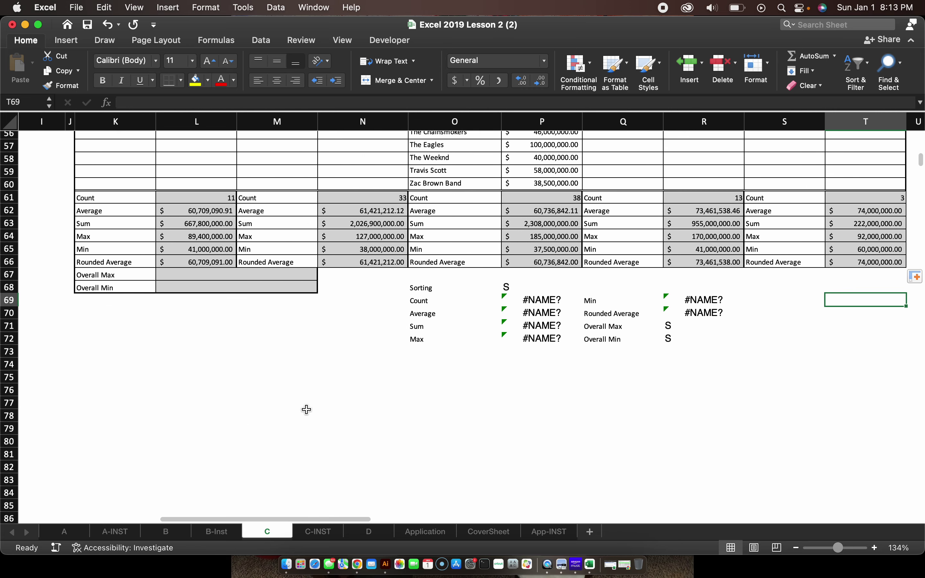
{"action": "scroll", "coordinate": [306, 409], "scroll_direction": "up", "scroll_amount": 2}
{"action": "left_click", "coordinate": [369, 326]}
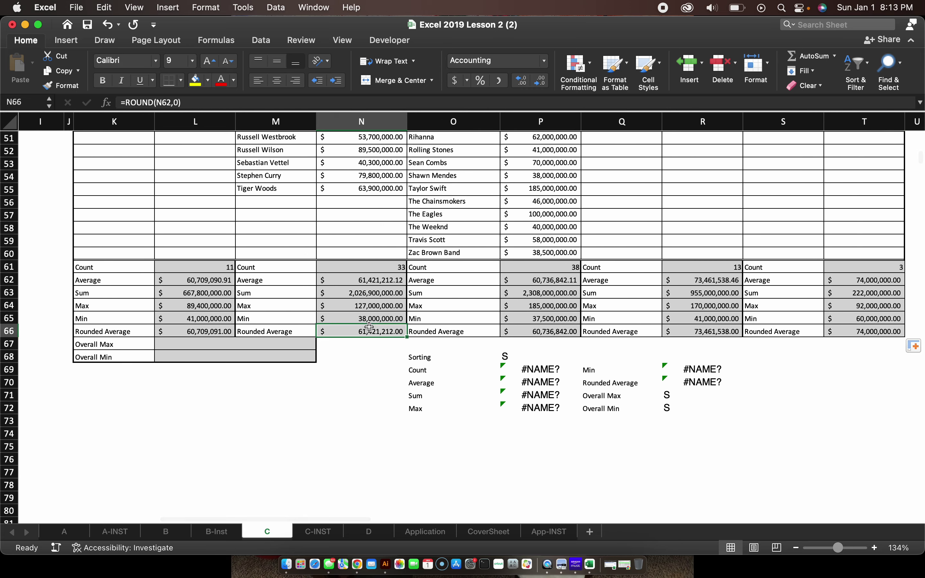
{"action": "left_click_drag", "start_coordinate": [378, 321], "coordinate": [379, 323]}
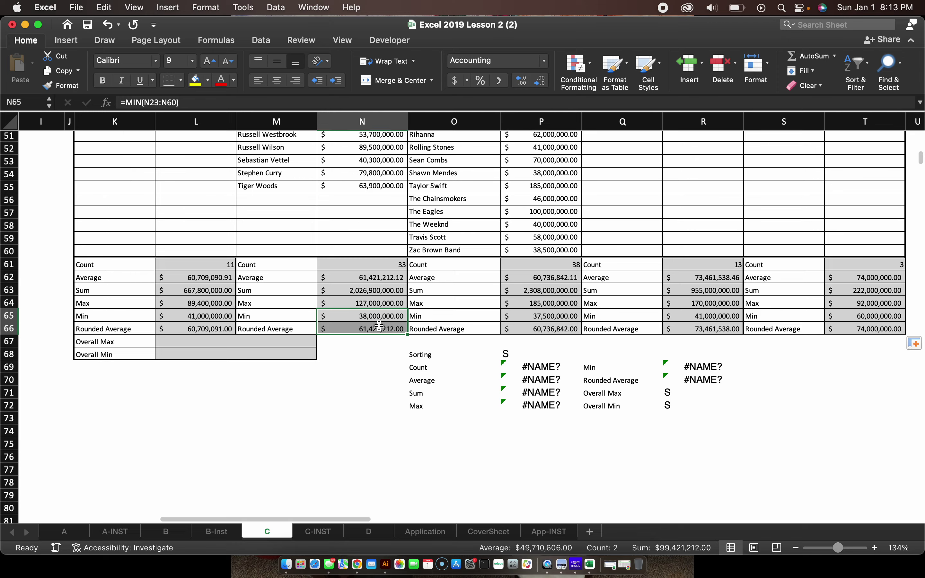
{"action": "scroll", "coordinate": [380, 325], "scroll_direction": "up", "scroll_amount": 10}
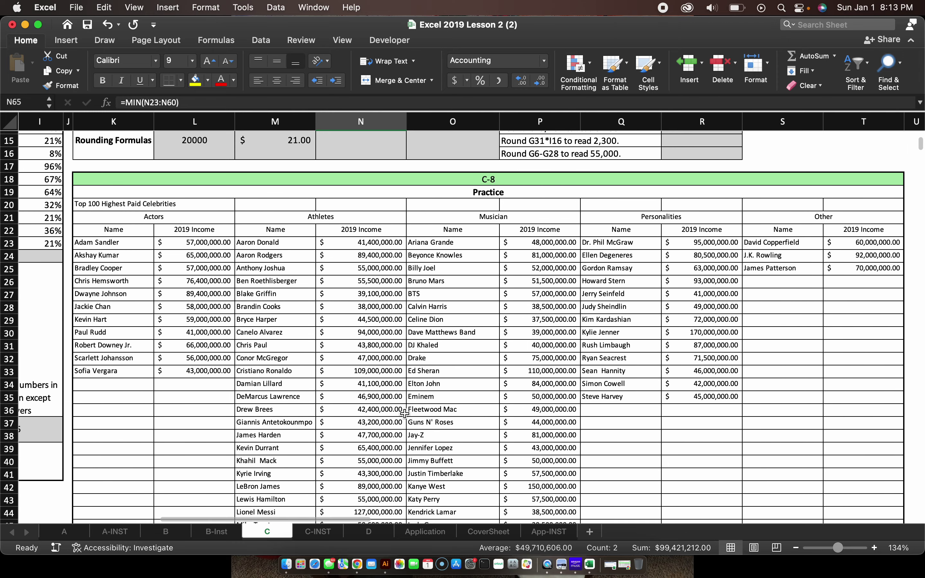
{"action": "scroll", "coordinate": [404, 413], "scroll_direction": "up", "scroll_amount": 5}
{"action": "scroll", "coordinate": [405, 413], "scroll_direction": "right", "scroll_amount": 2}
{"action": "scroll", "coordinate": [404, 413], "scroll_direction": "right", "scroll_amount": 2}
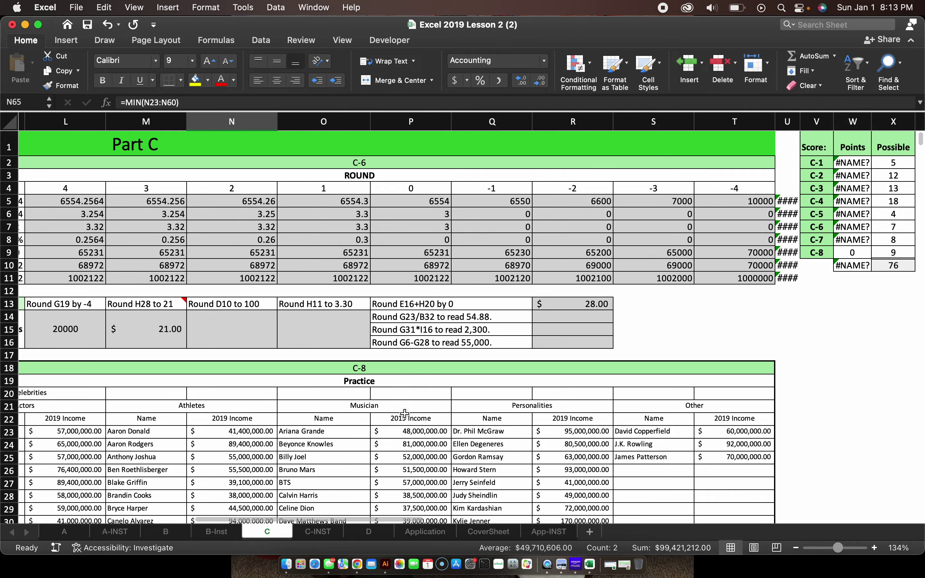